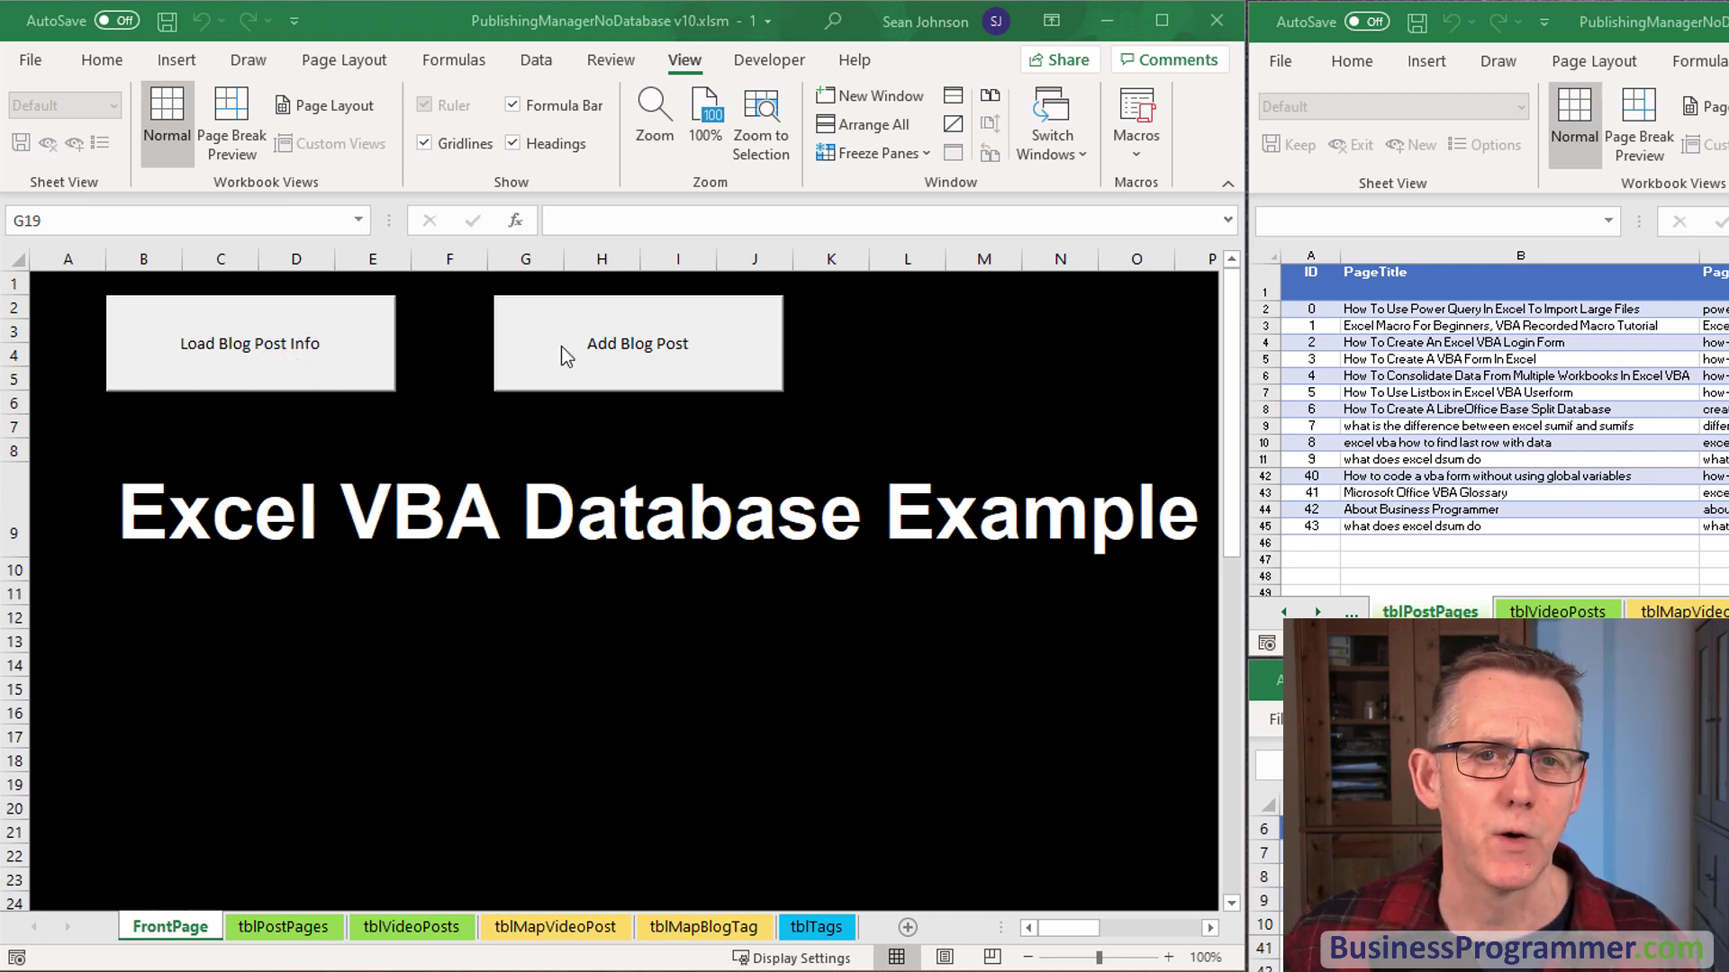
Add 'Test Blog Post' with URL 'TestBlogPostURl/' dated 2021/1/27 through the Add Blog Post form
{"action": "left_click", "coordinate": [665, 353]}
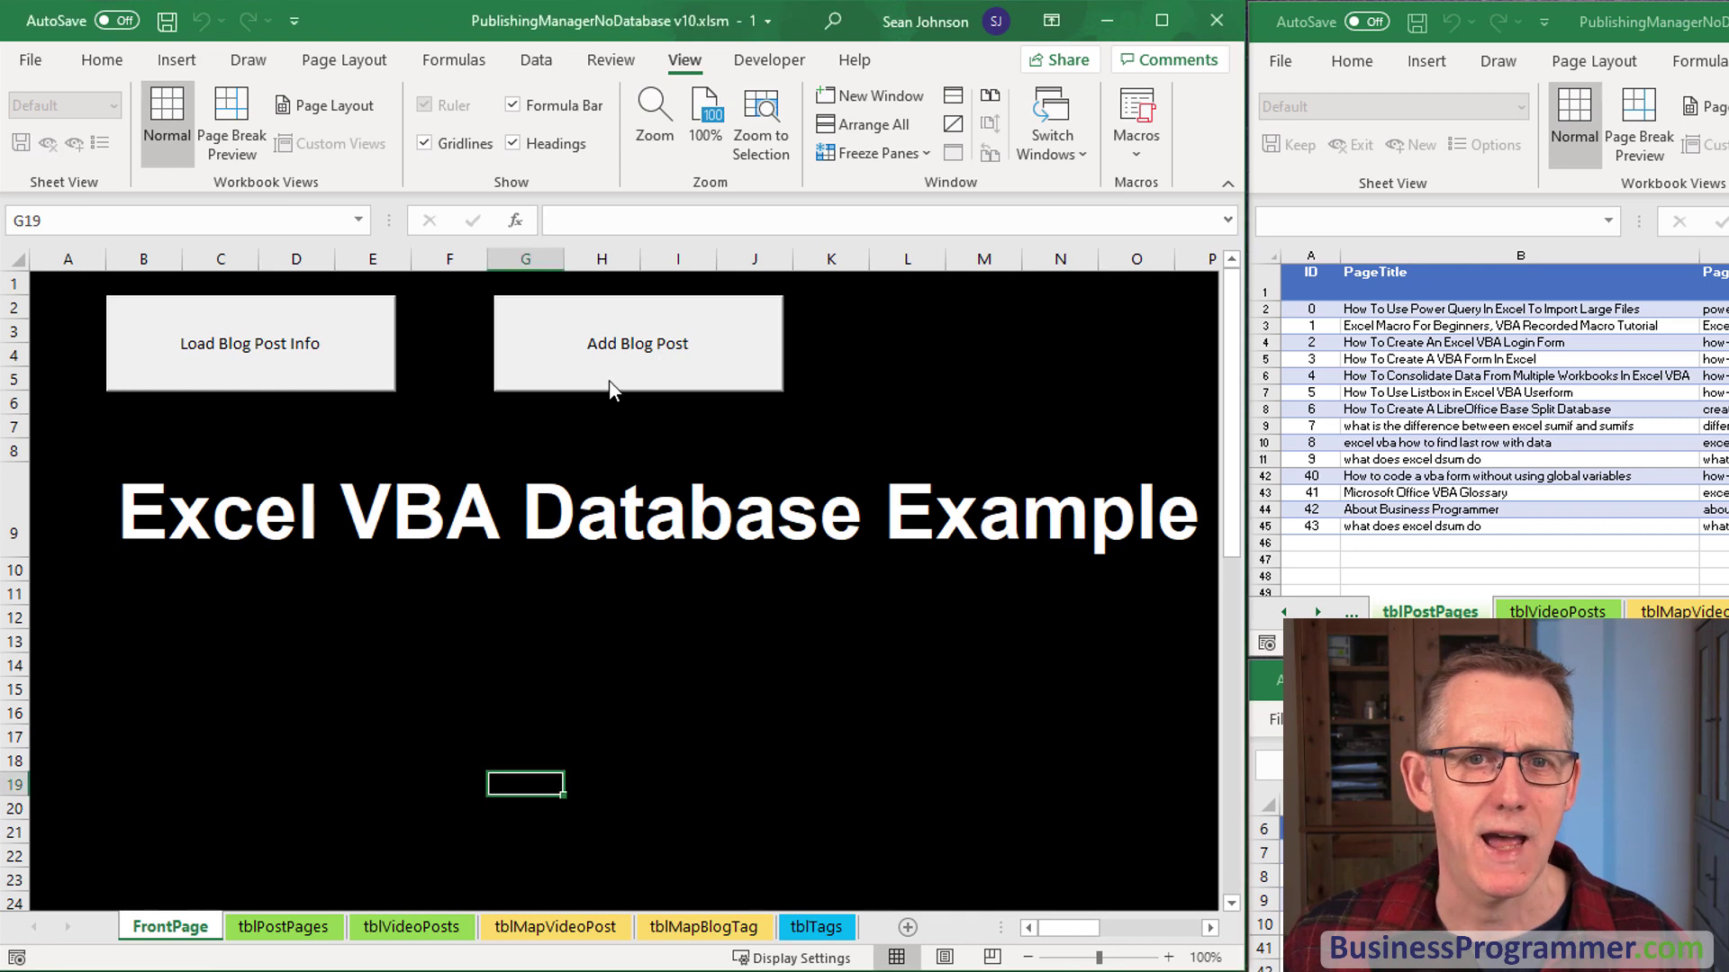
{"action": "left_click", "coordinate": [306, 474]}
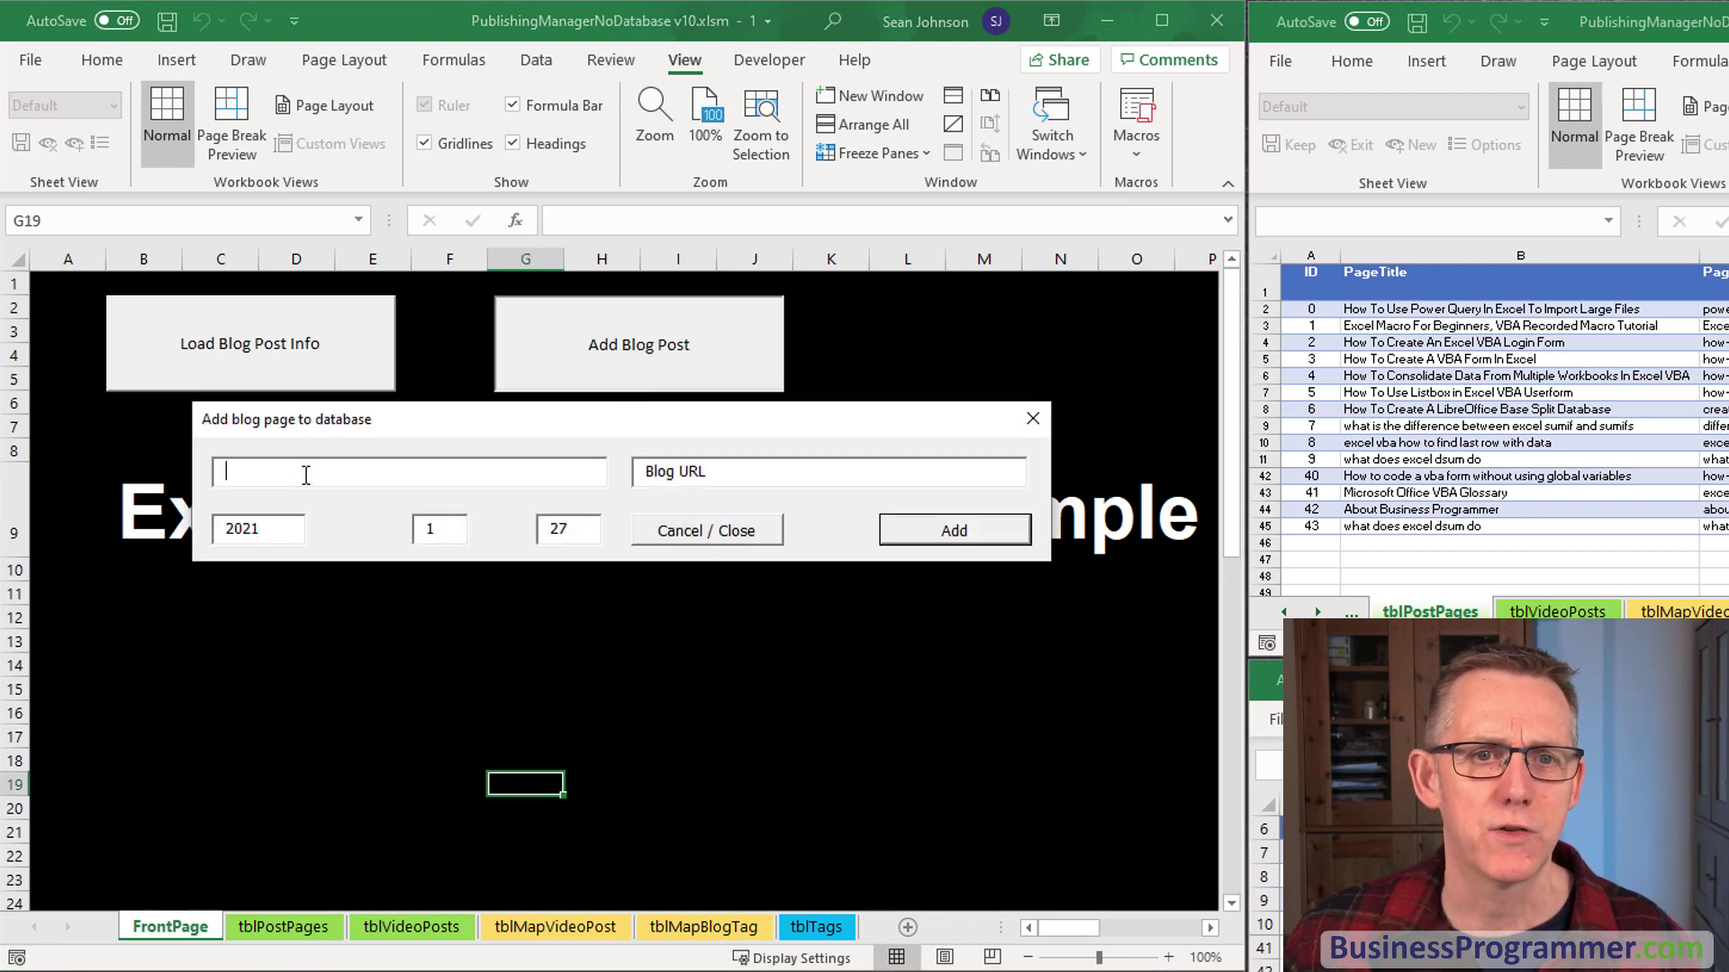
{"action": "left_click", "coordinate": [757, 473]}
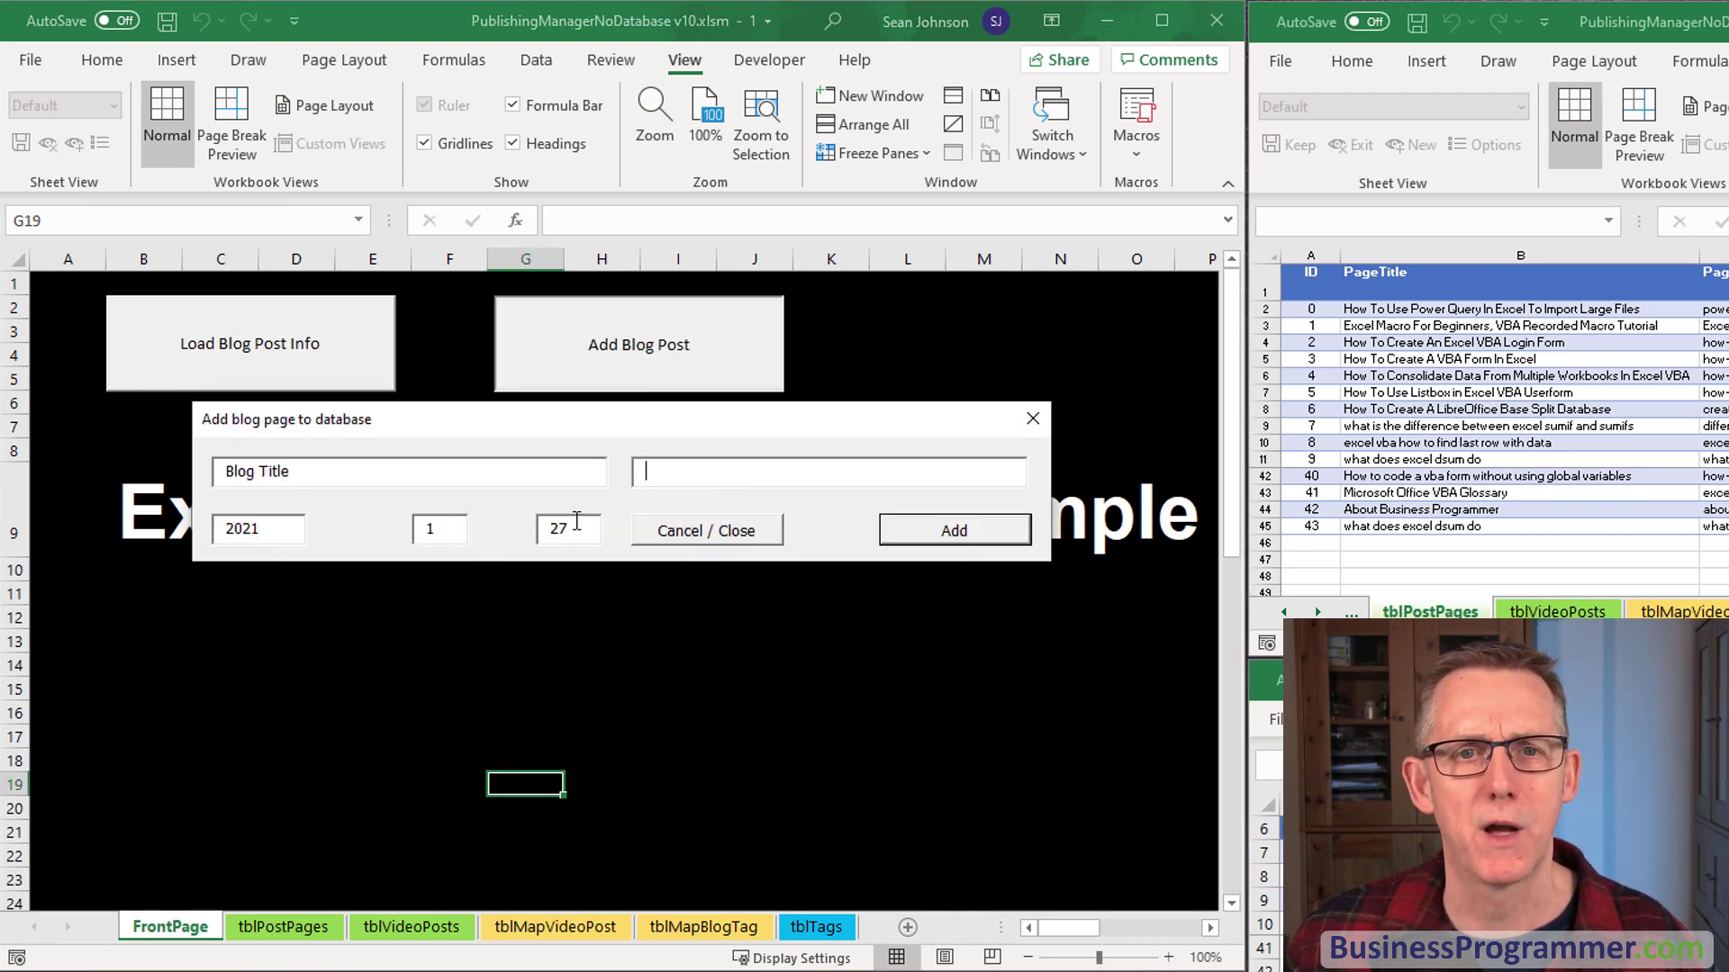
{"action": "left_click", "coordinate": [261, 528]}
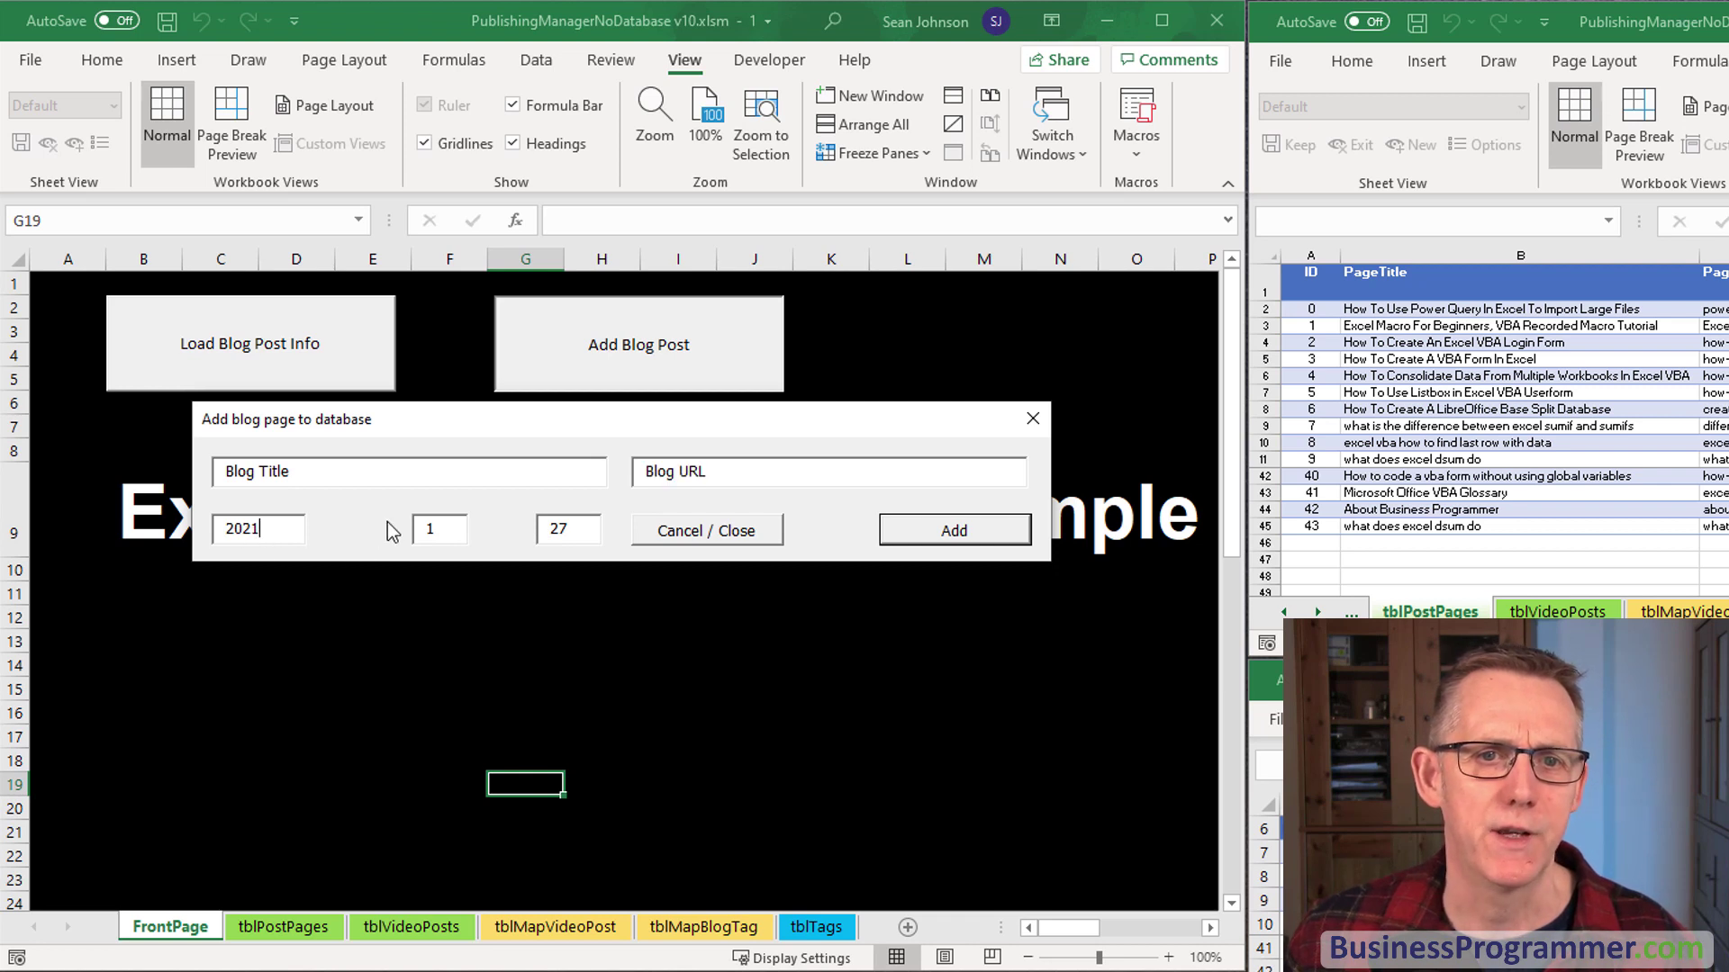
{"action": "left_click", "coordinate": [447, 528]}
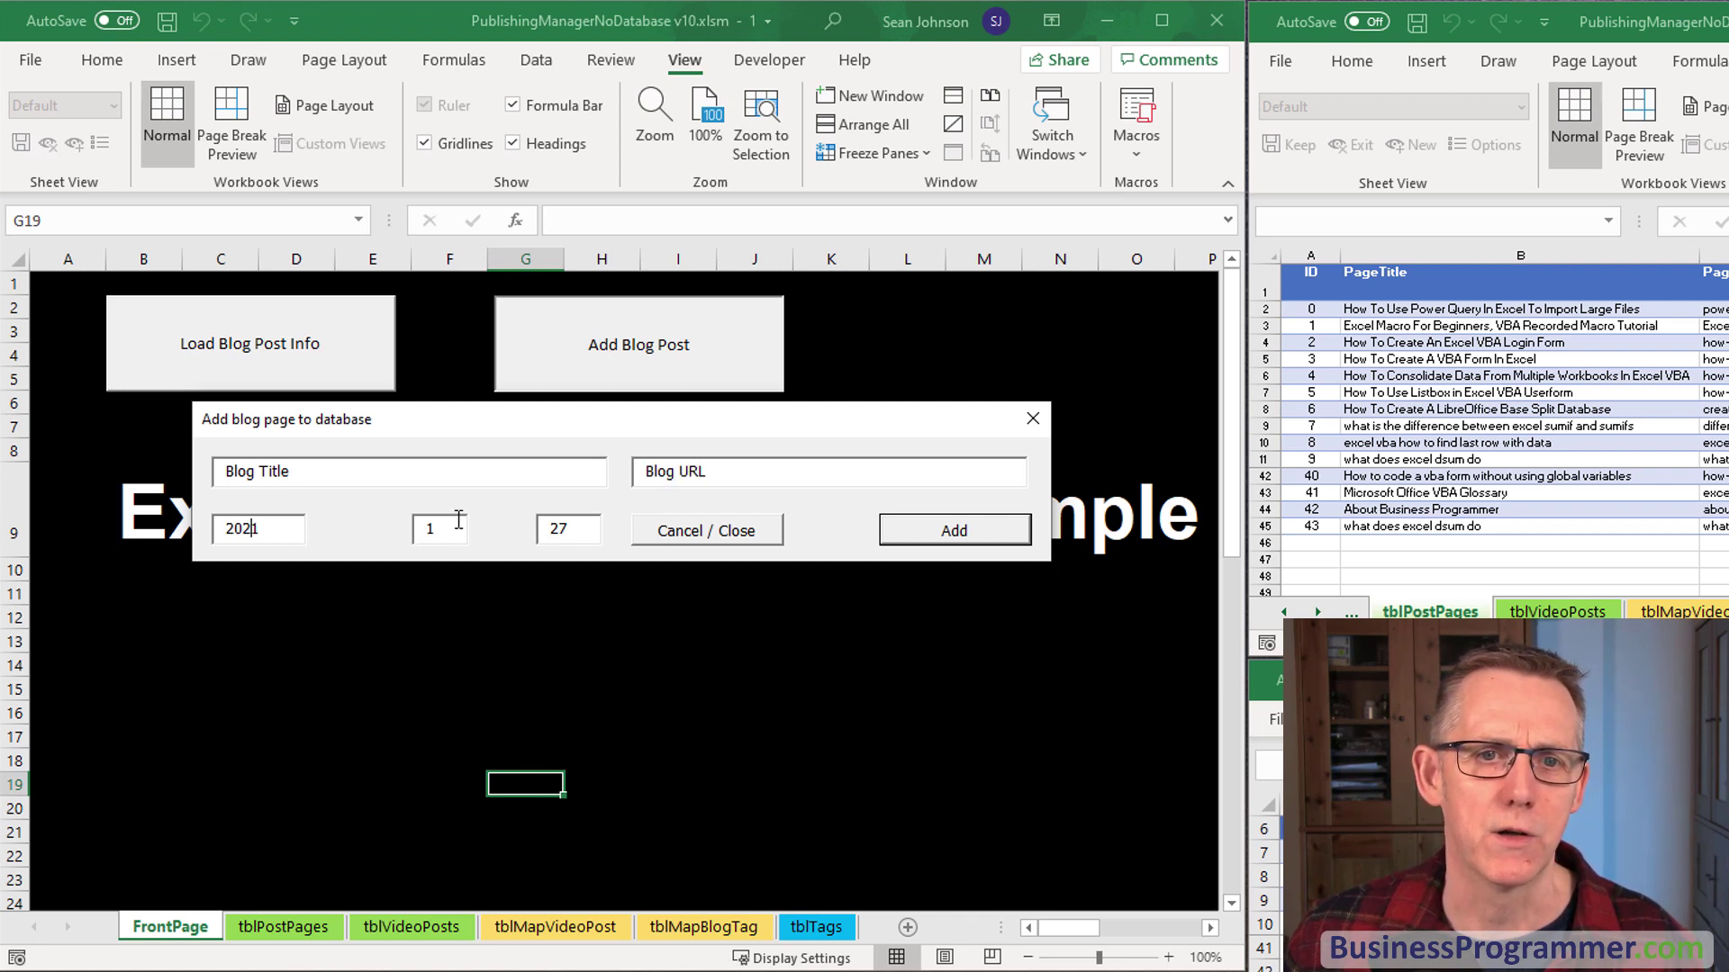
{"action": "left_click", "coordinate": [596, 531]}
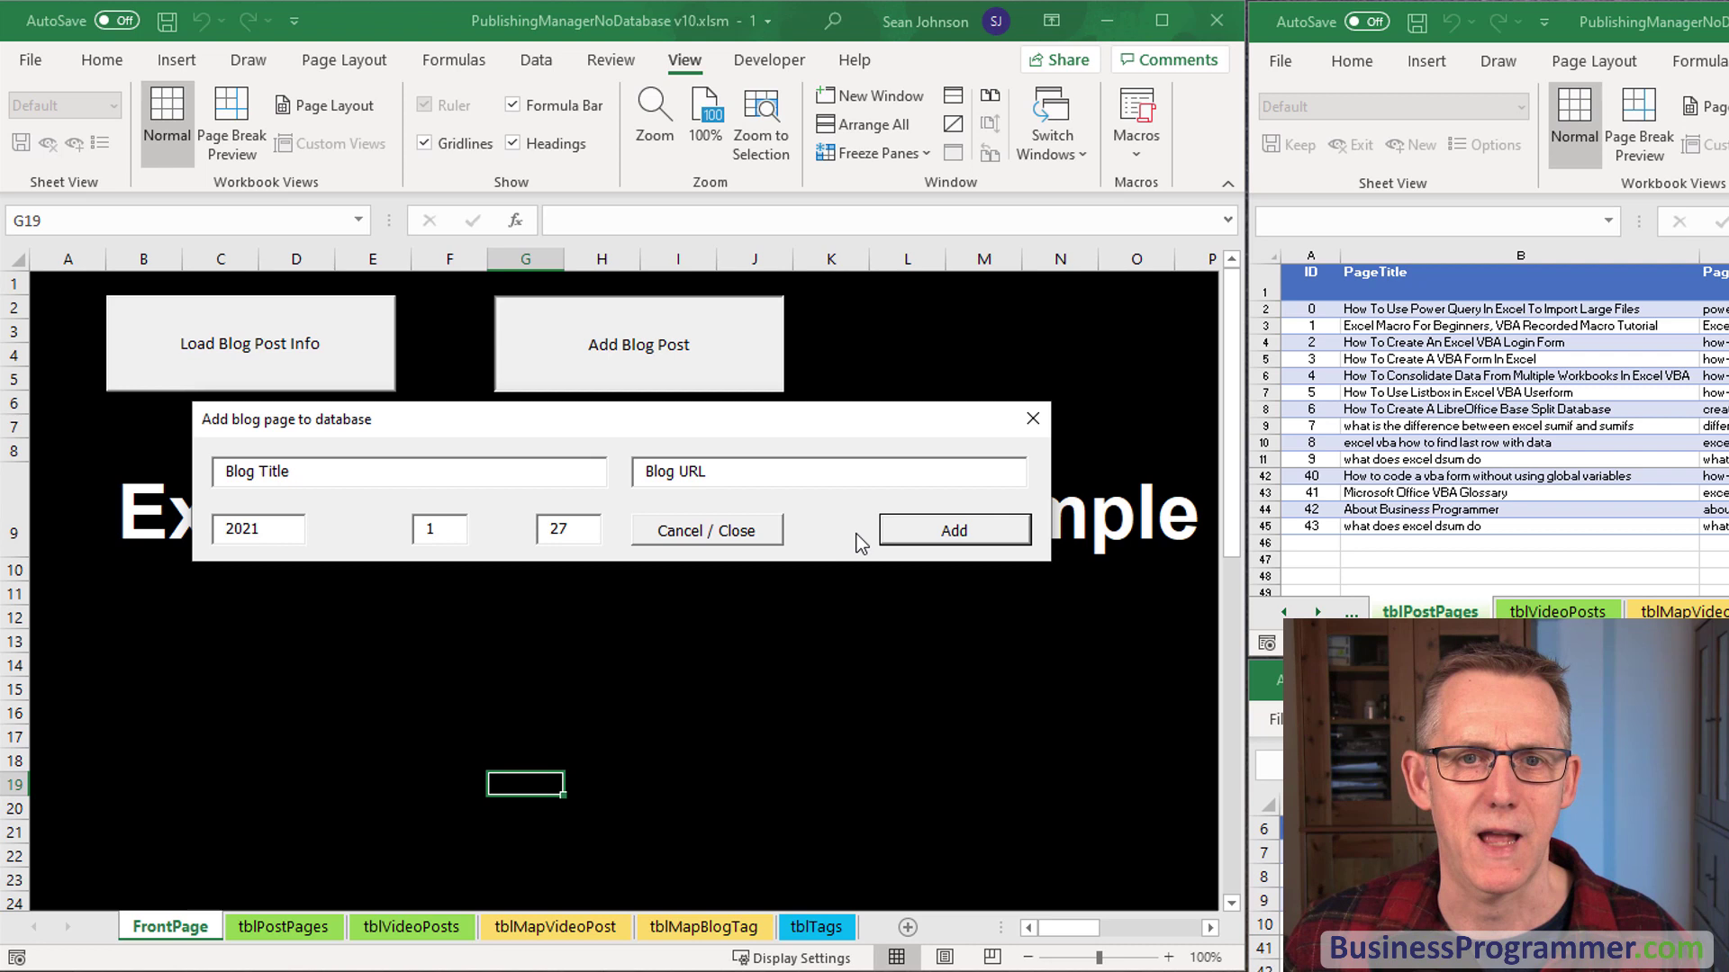
{"action": "left_click", "coordinate": [370, 472]}
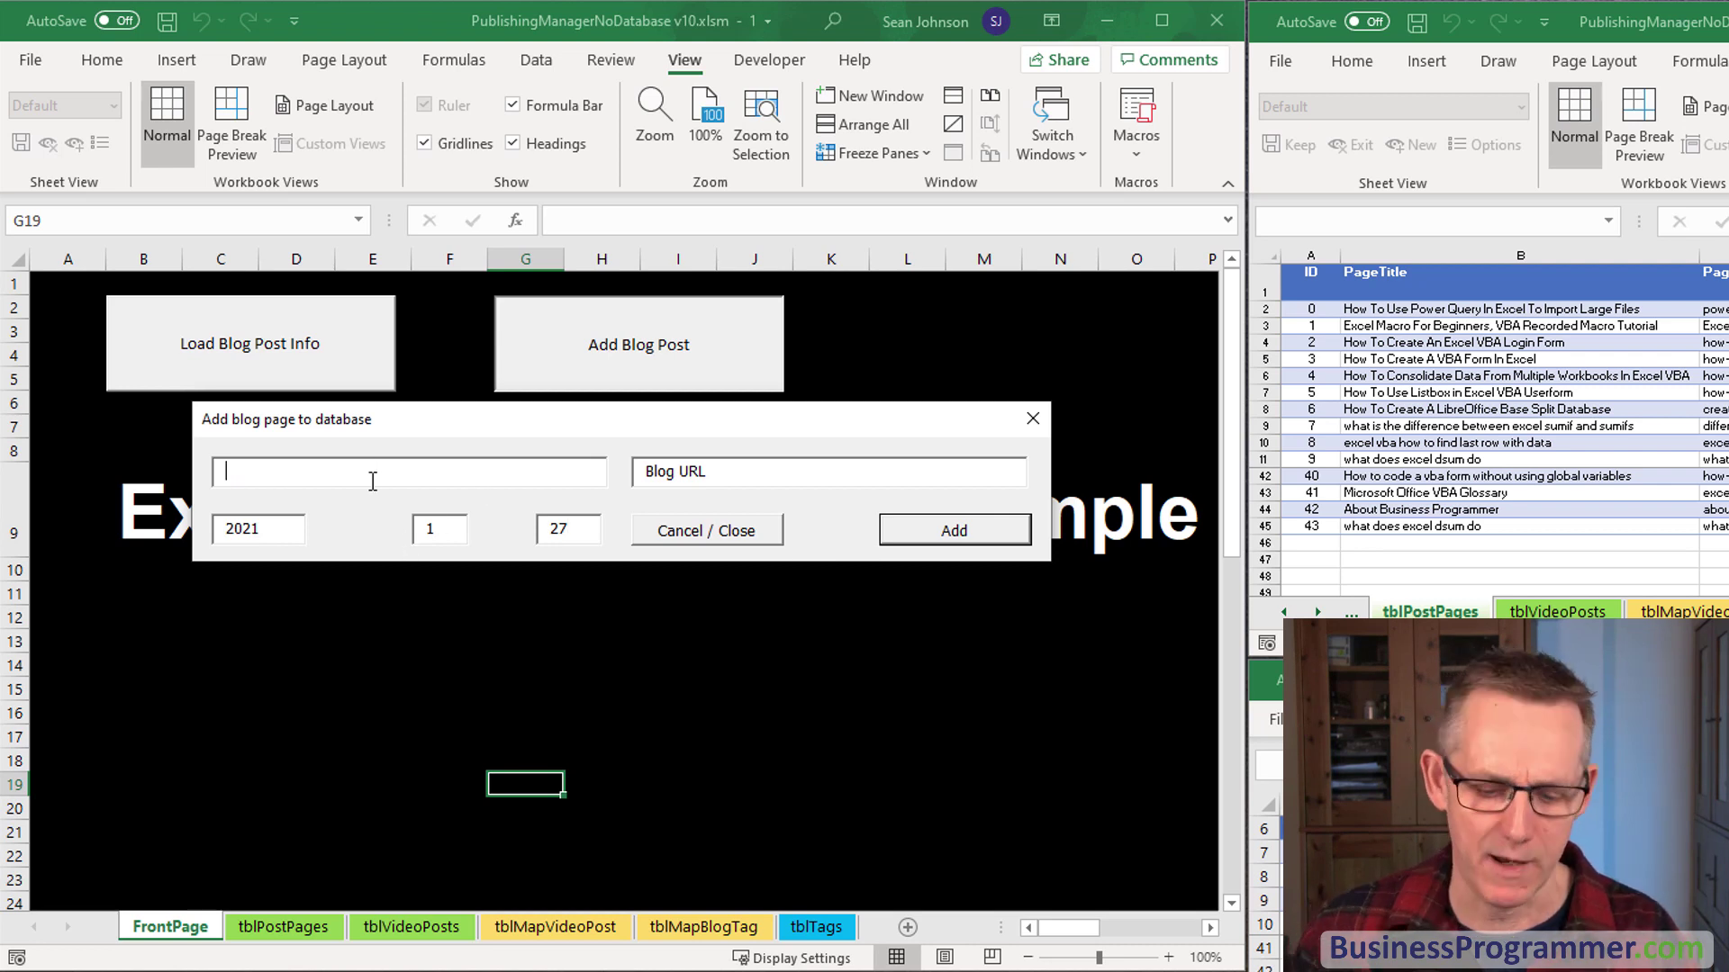
{"action": "type", "text": "Test Blog Post"}
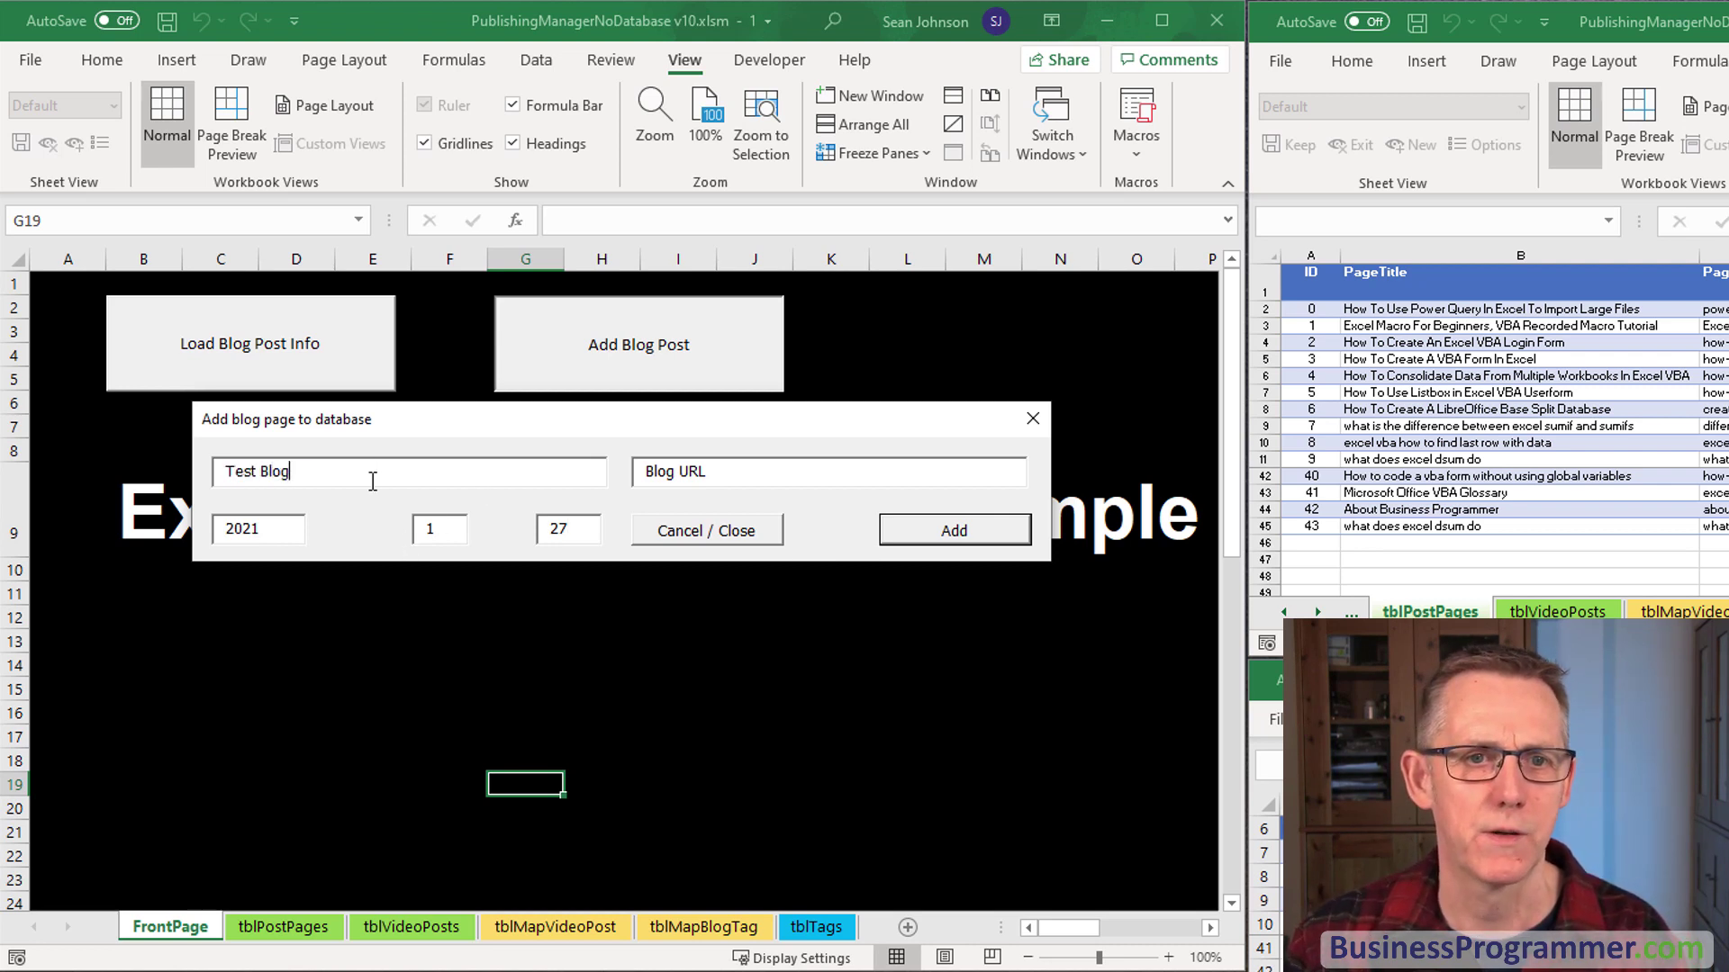
{"action": "left_click", "coordinate": [781, 482]}
{"action": "type", "text": "TestBlogPostURl/"}
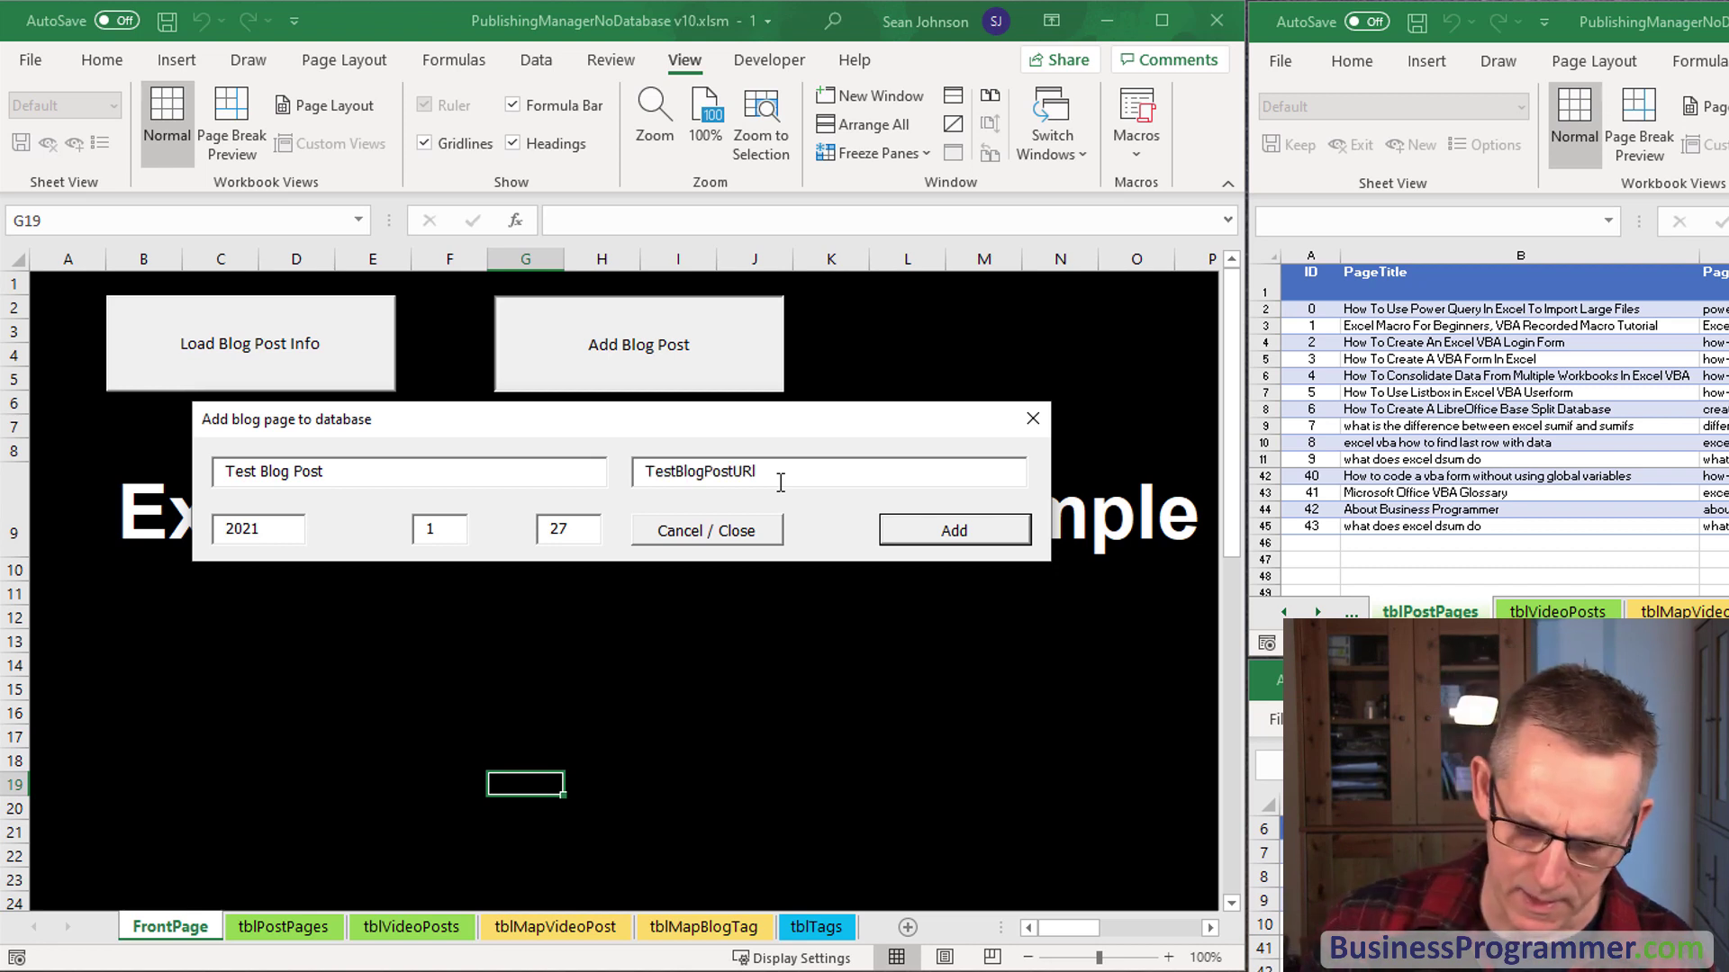
{"action": "left_click", "coordinate": [900, 530]}
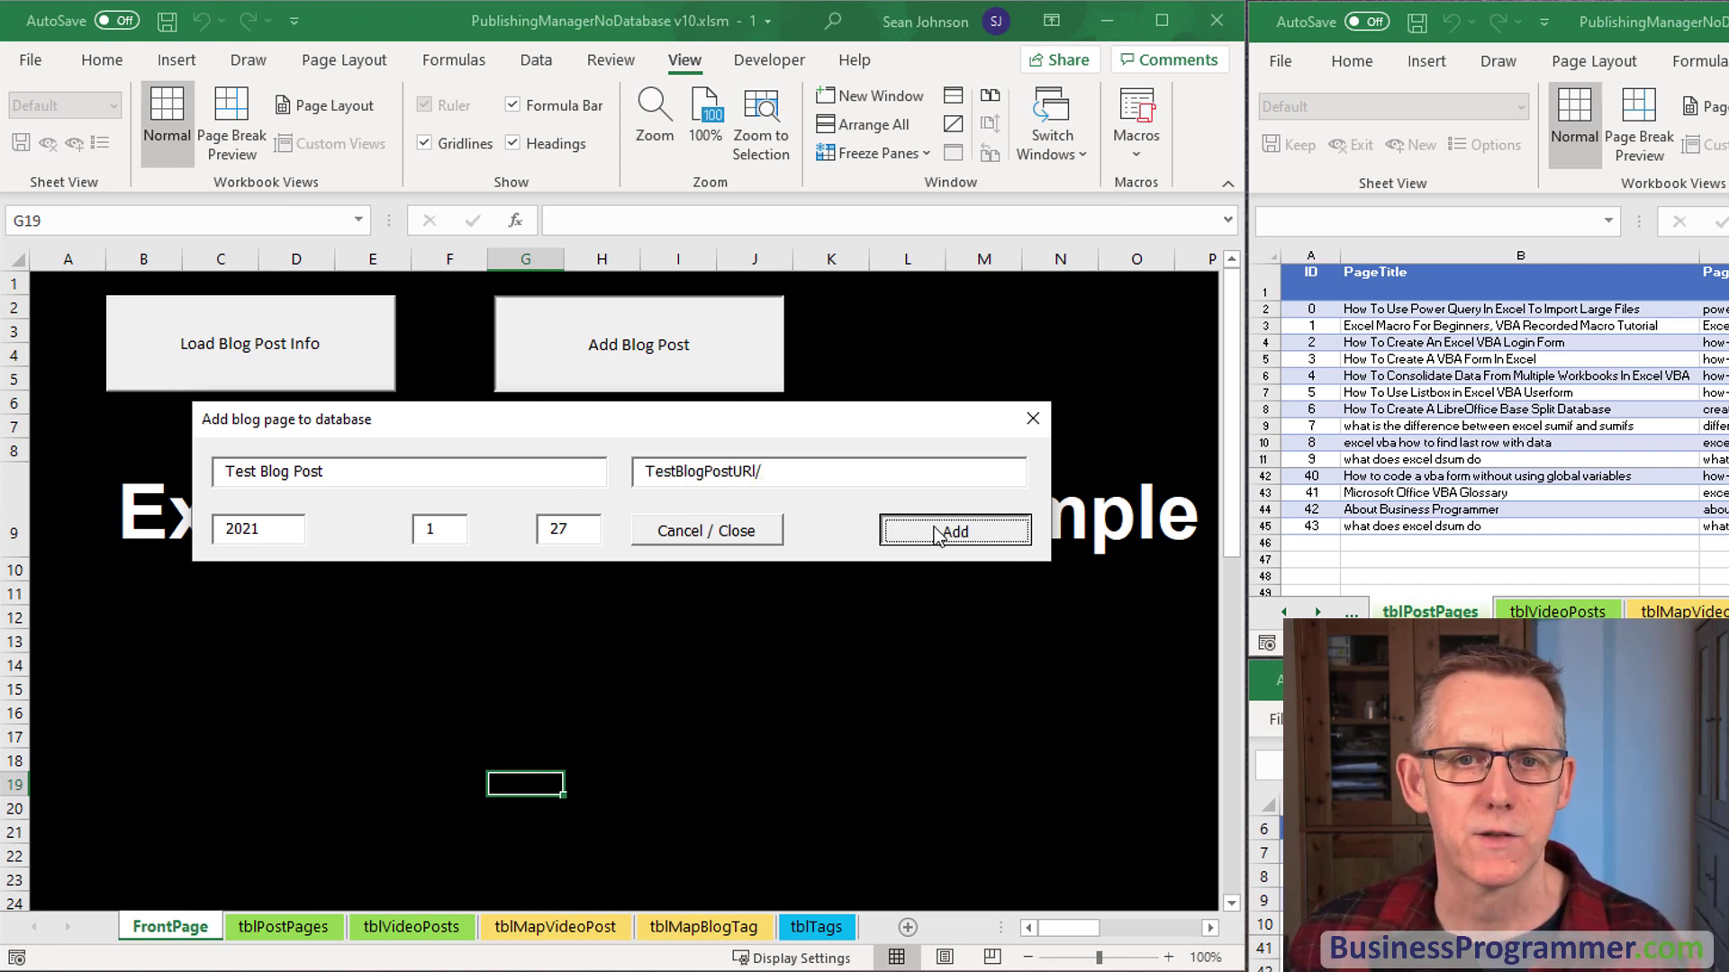
Open the Blog Post Information form, list the 2020 posts and step through each post's details
{"action": "left_click", "coordinate": [309, 349]}
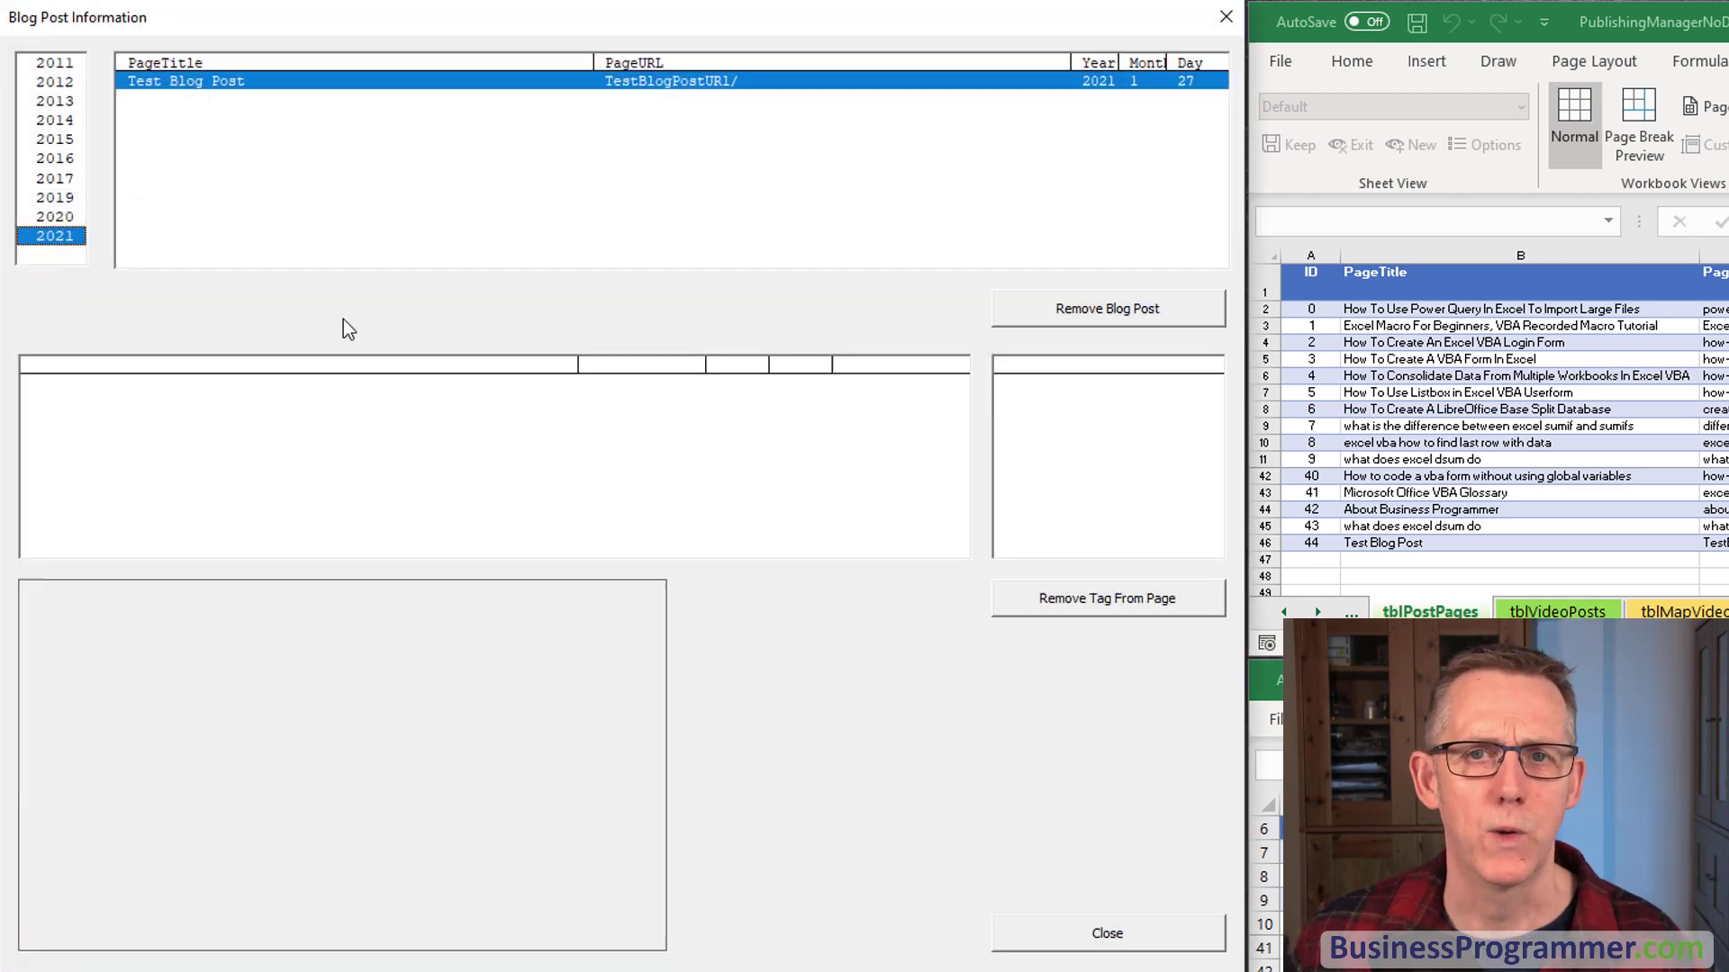
{"action": "left_click", "coordinate": [263, 83]}
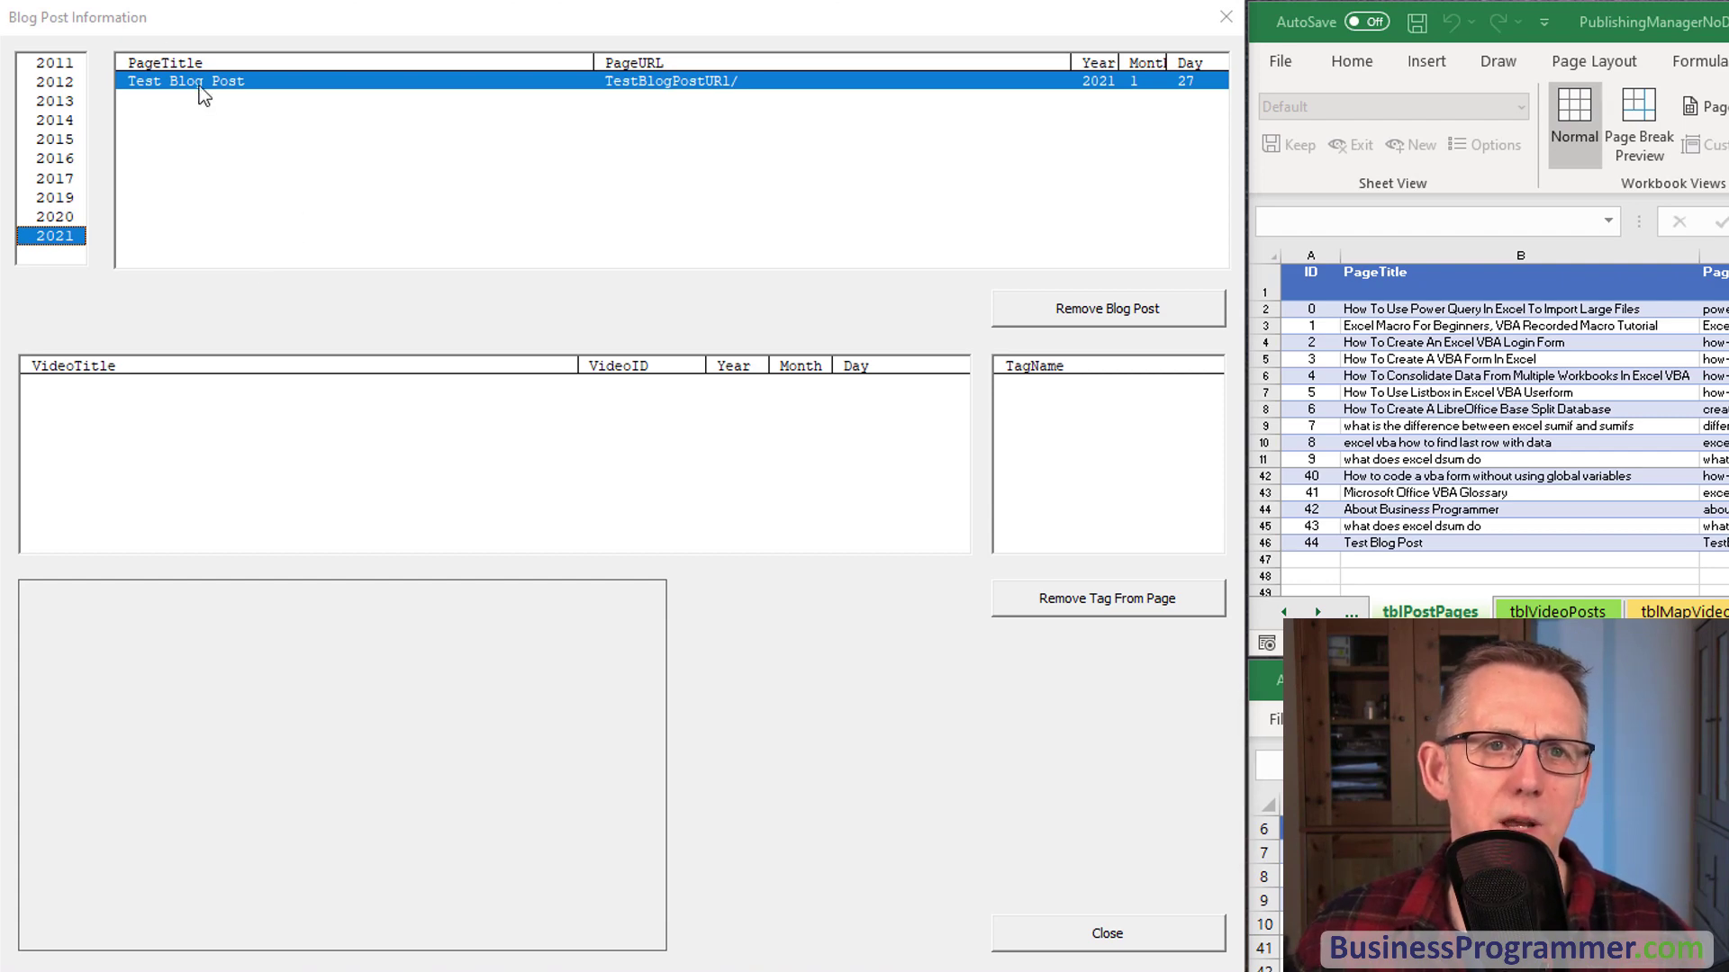
{"action": "left_click", "coordinate": [58, 217]}
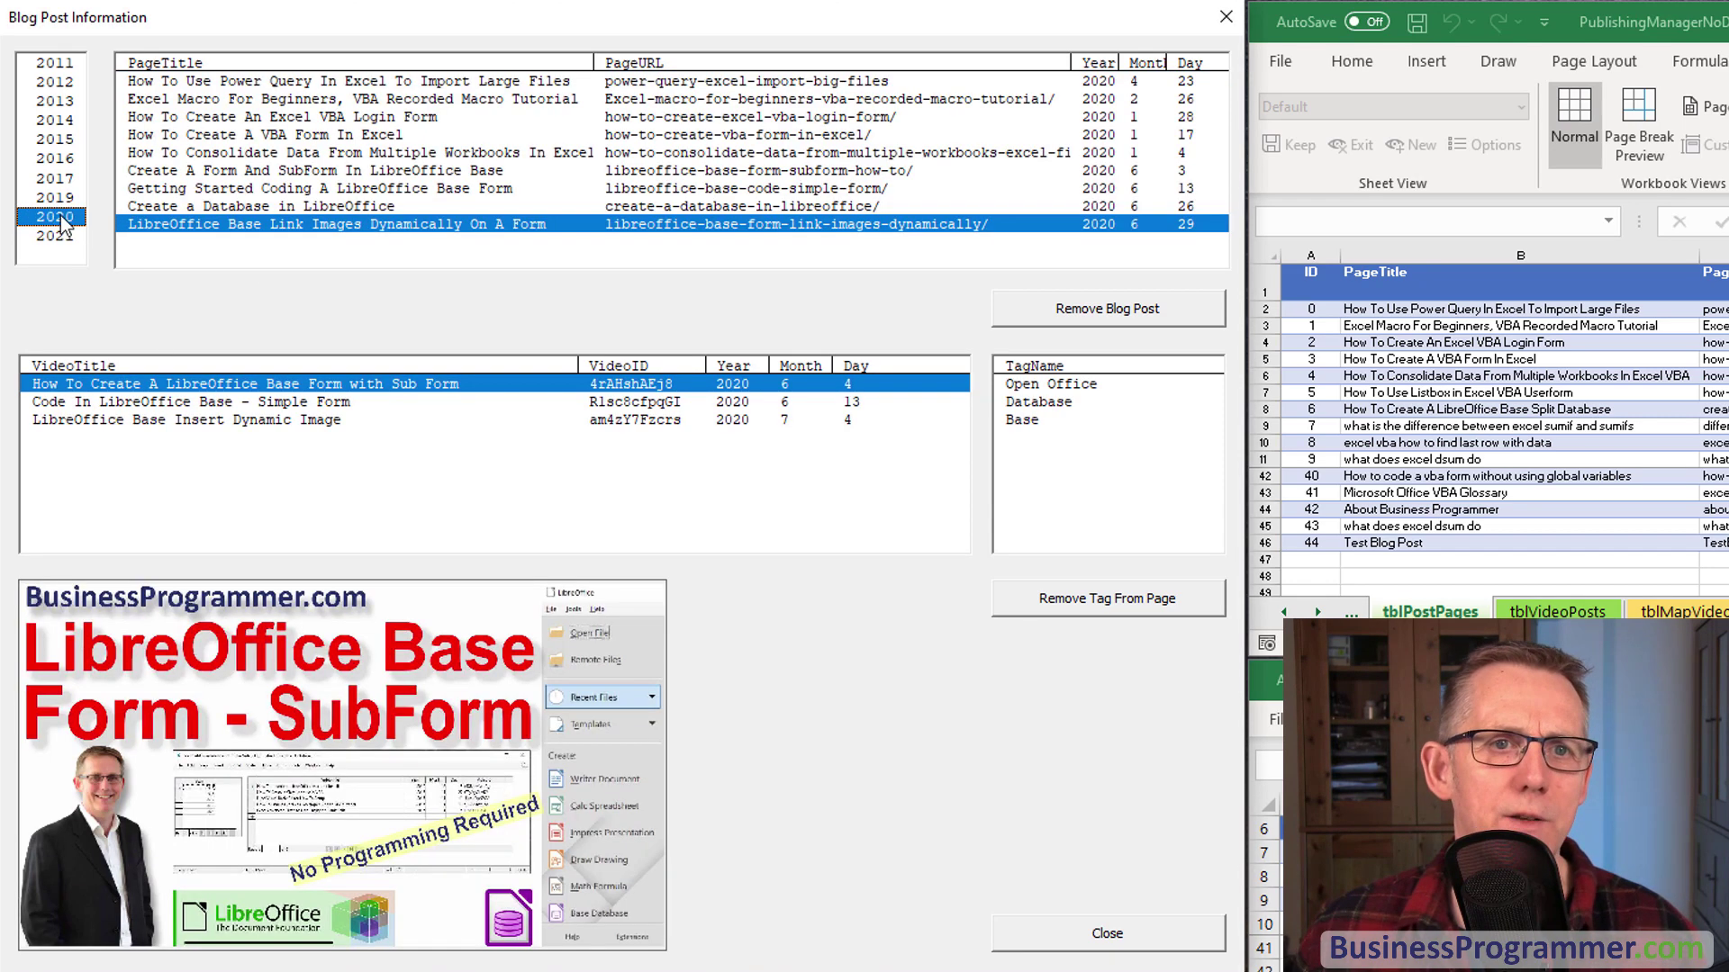
{"action": "left_click", "coordinate": [185, 82]}
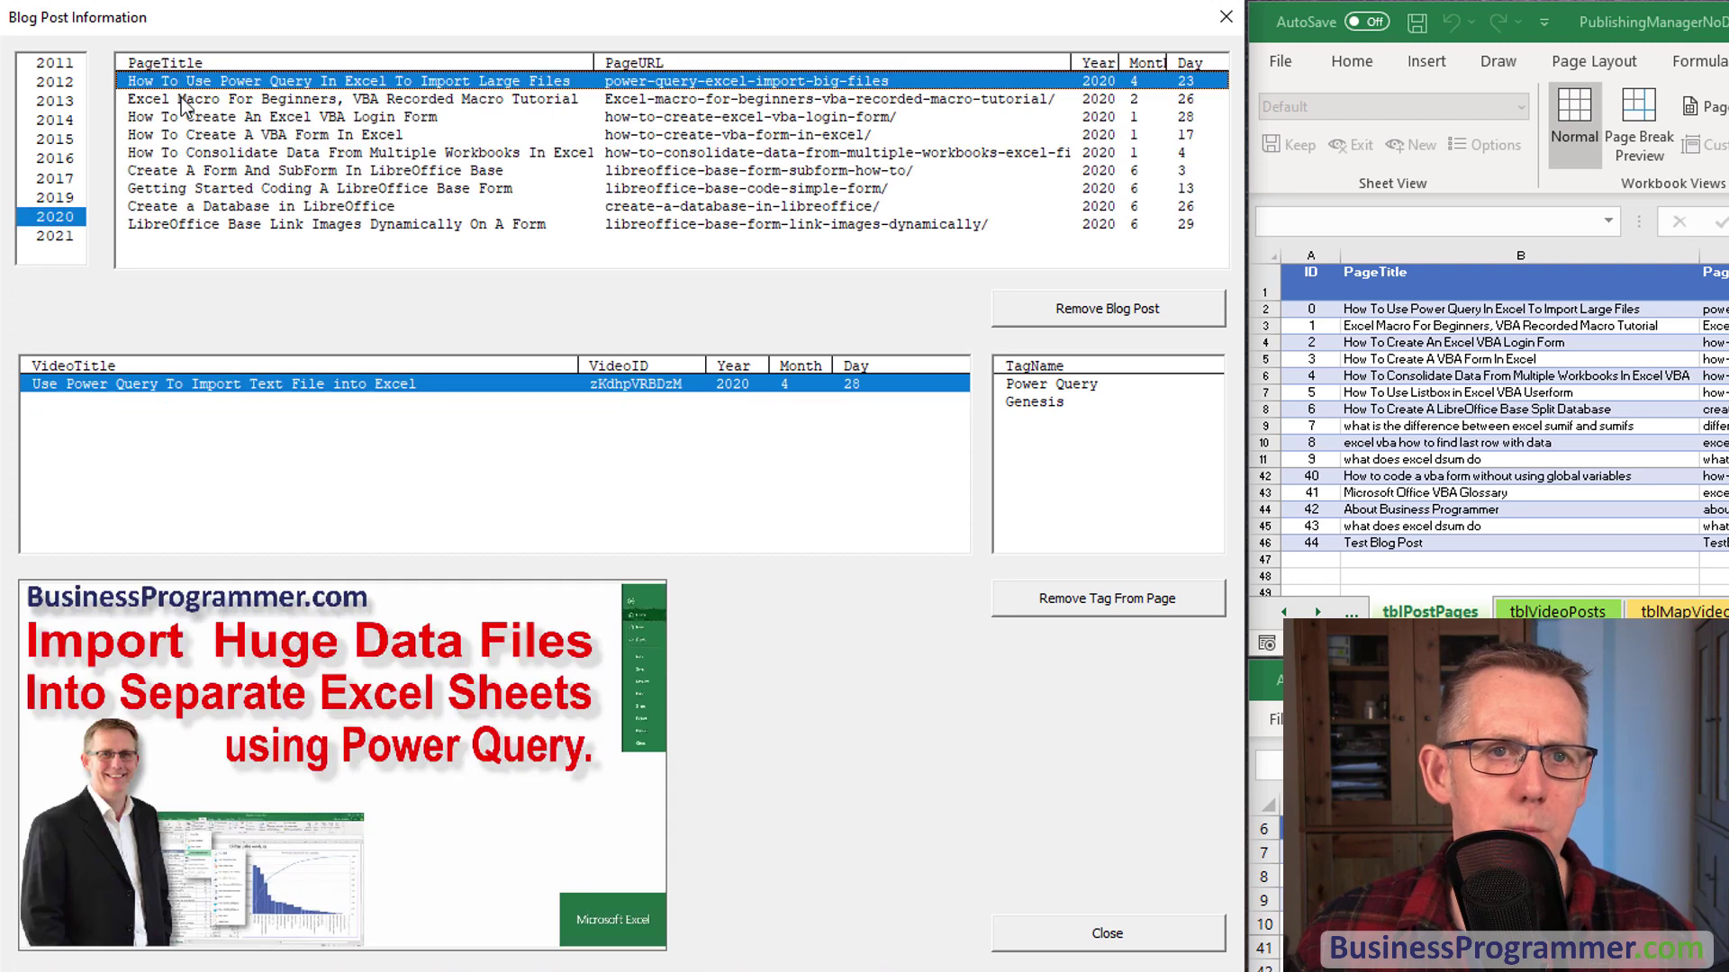
{"action": "left_click", "coordinate": [186, 116]}
{"action": "left_click", "coordinate": [189, 134]}
{"action": "left_click", "coordinate": [193, 152]}
{"action": "left_click", "coordinate": [196, 188]}
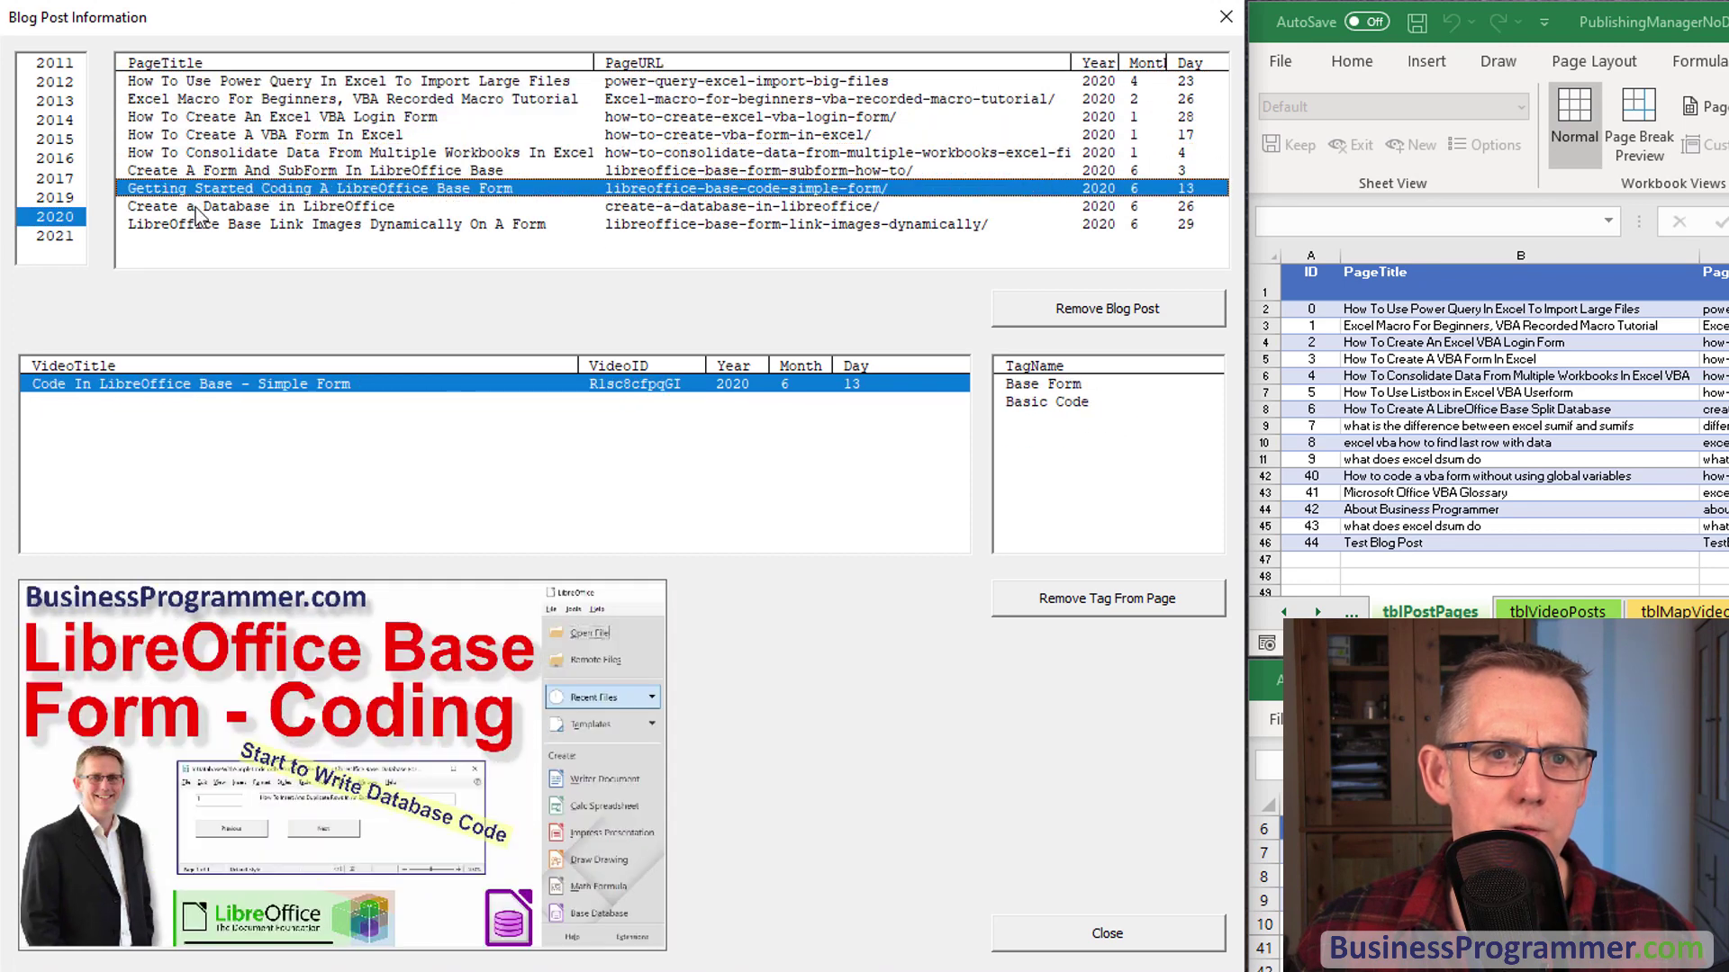
{"action": "left_click", "coordinate": [200, 207]}
{"action": "left_click", "coordinate": [202, 225]}
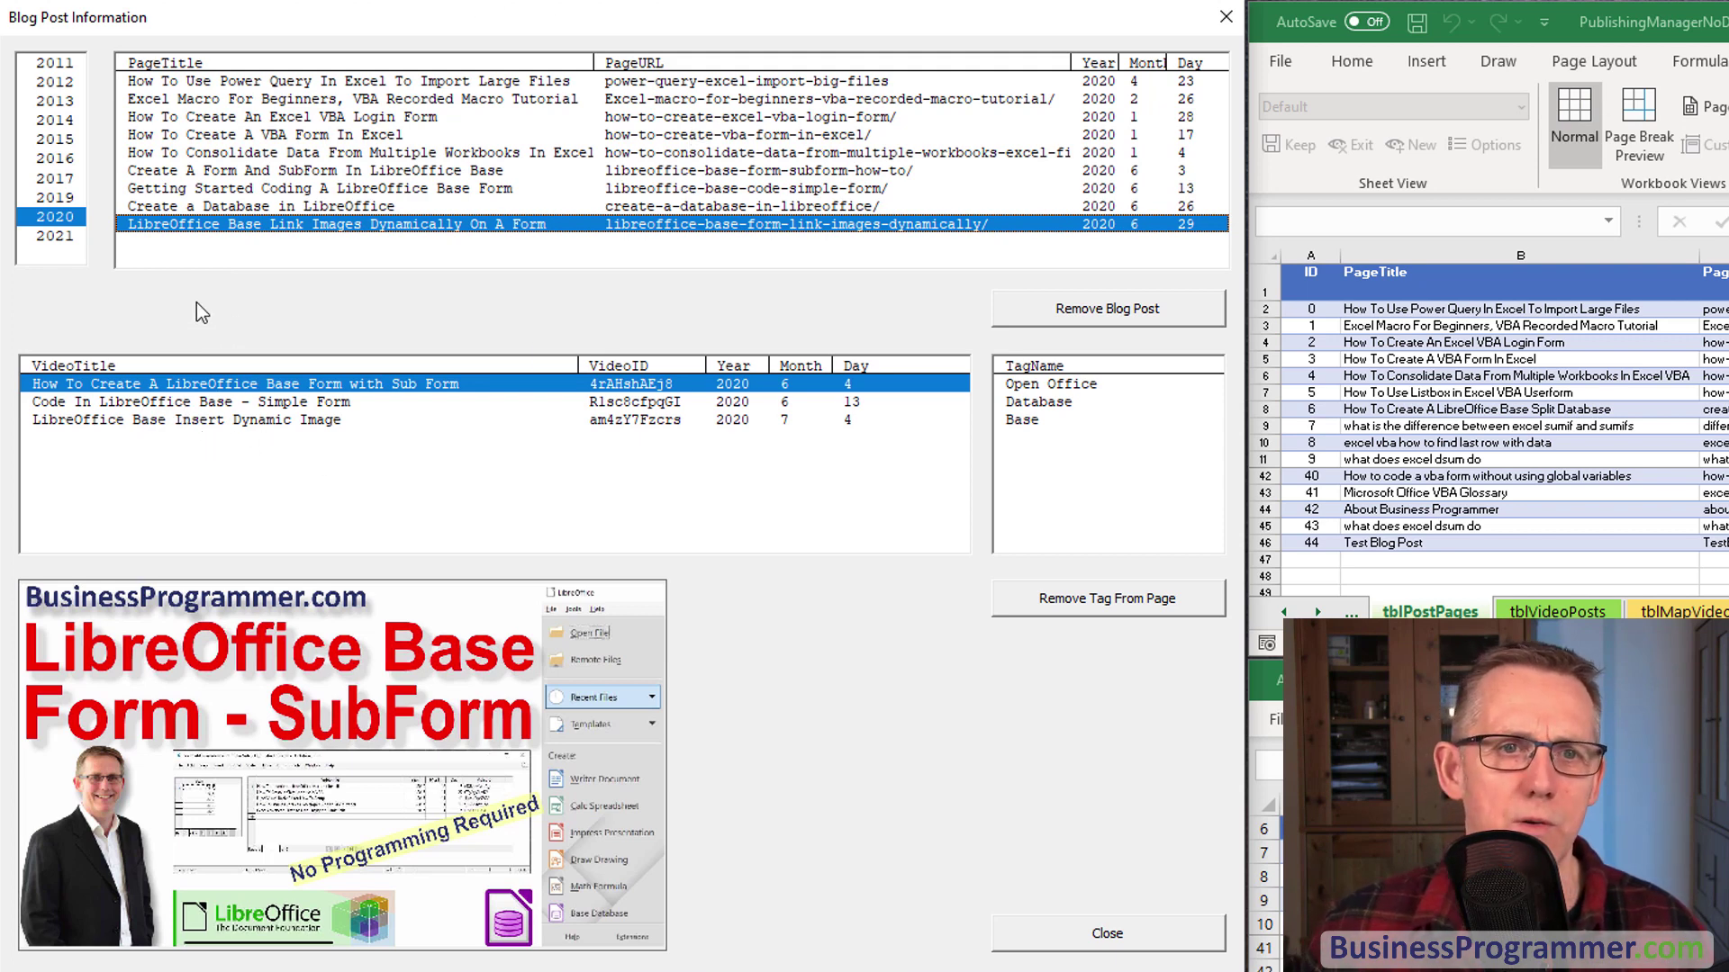
Preview the linked video thumbnails and compare the Create a Database and Link Images posts
{"action": "left_click", "coordinate": [315, 402]}
{"action": "left_click", "coordinate": [297, 420]}
{"action": "left_click", "coordinate": [299, 402]}
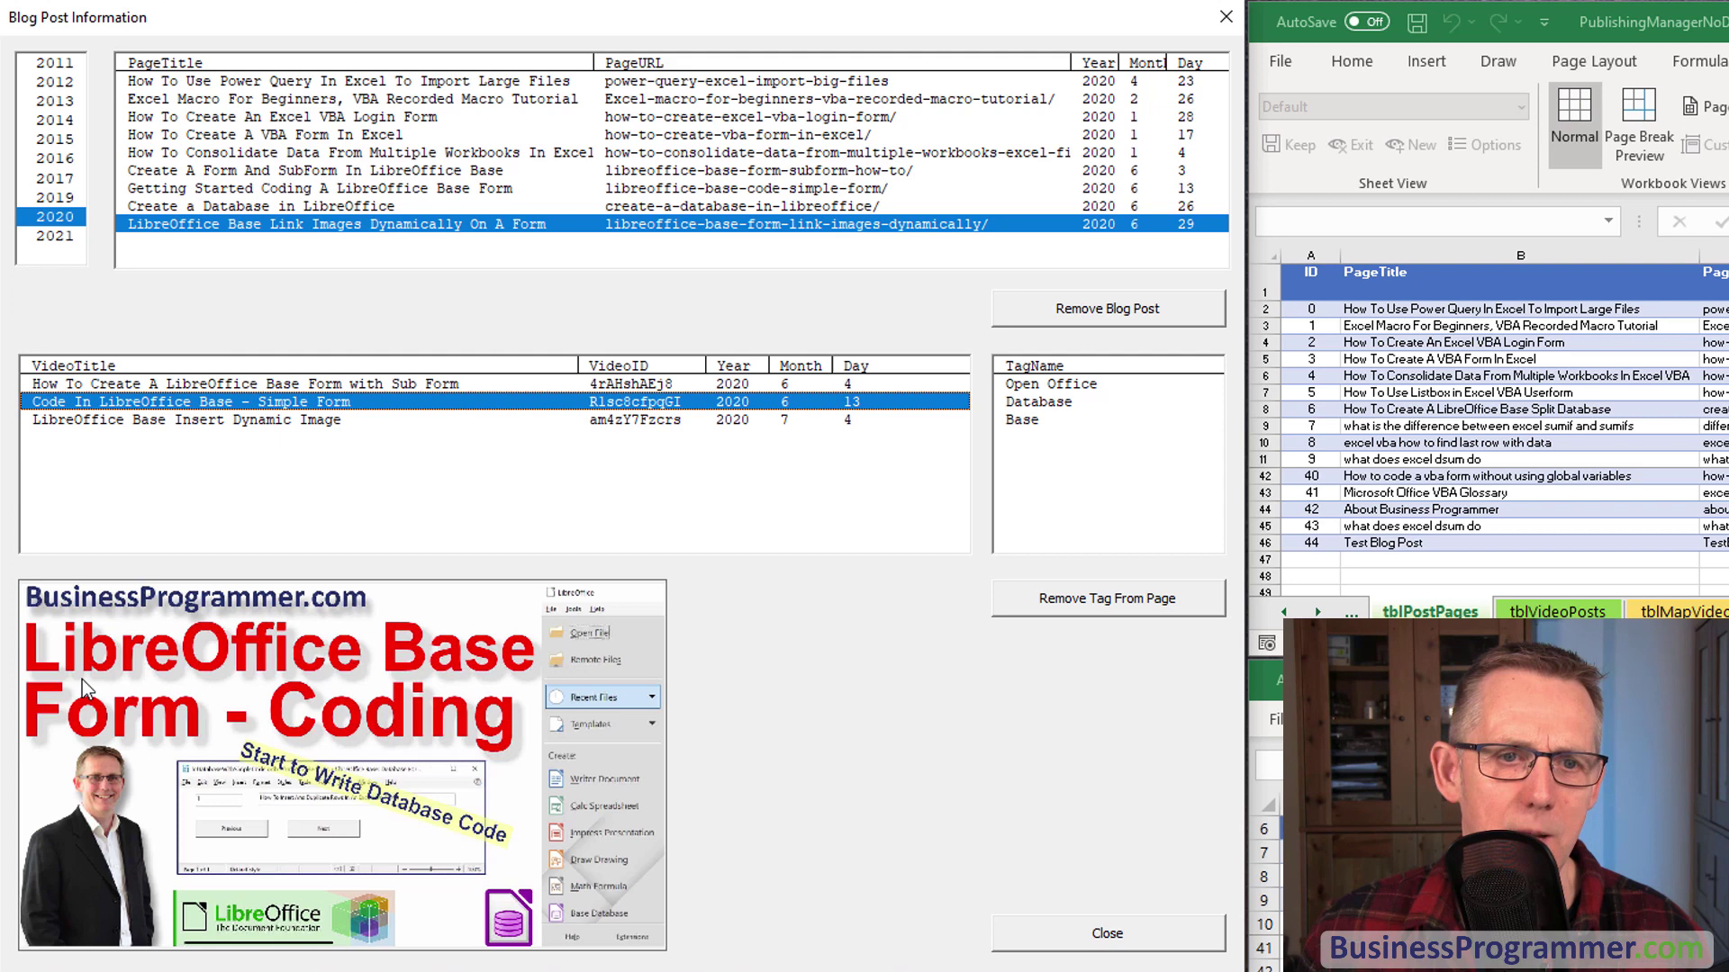
{"action": "left_click", "coordinate": [209, 385]}
{"action": "left_click", "coordinate": [217, 420]}
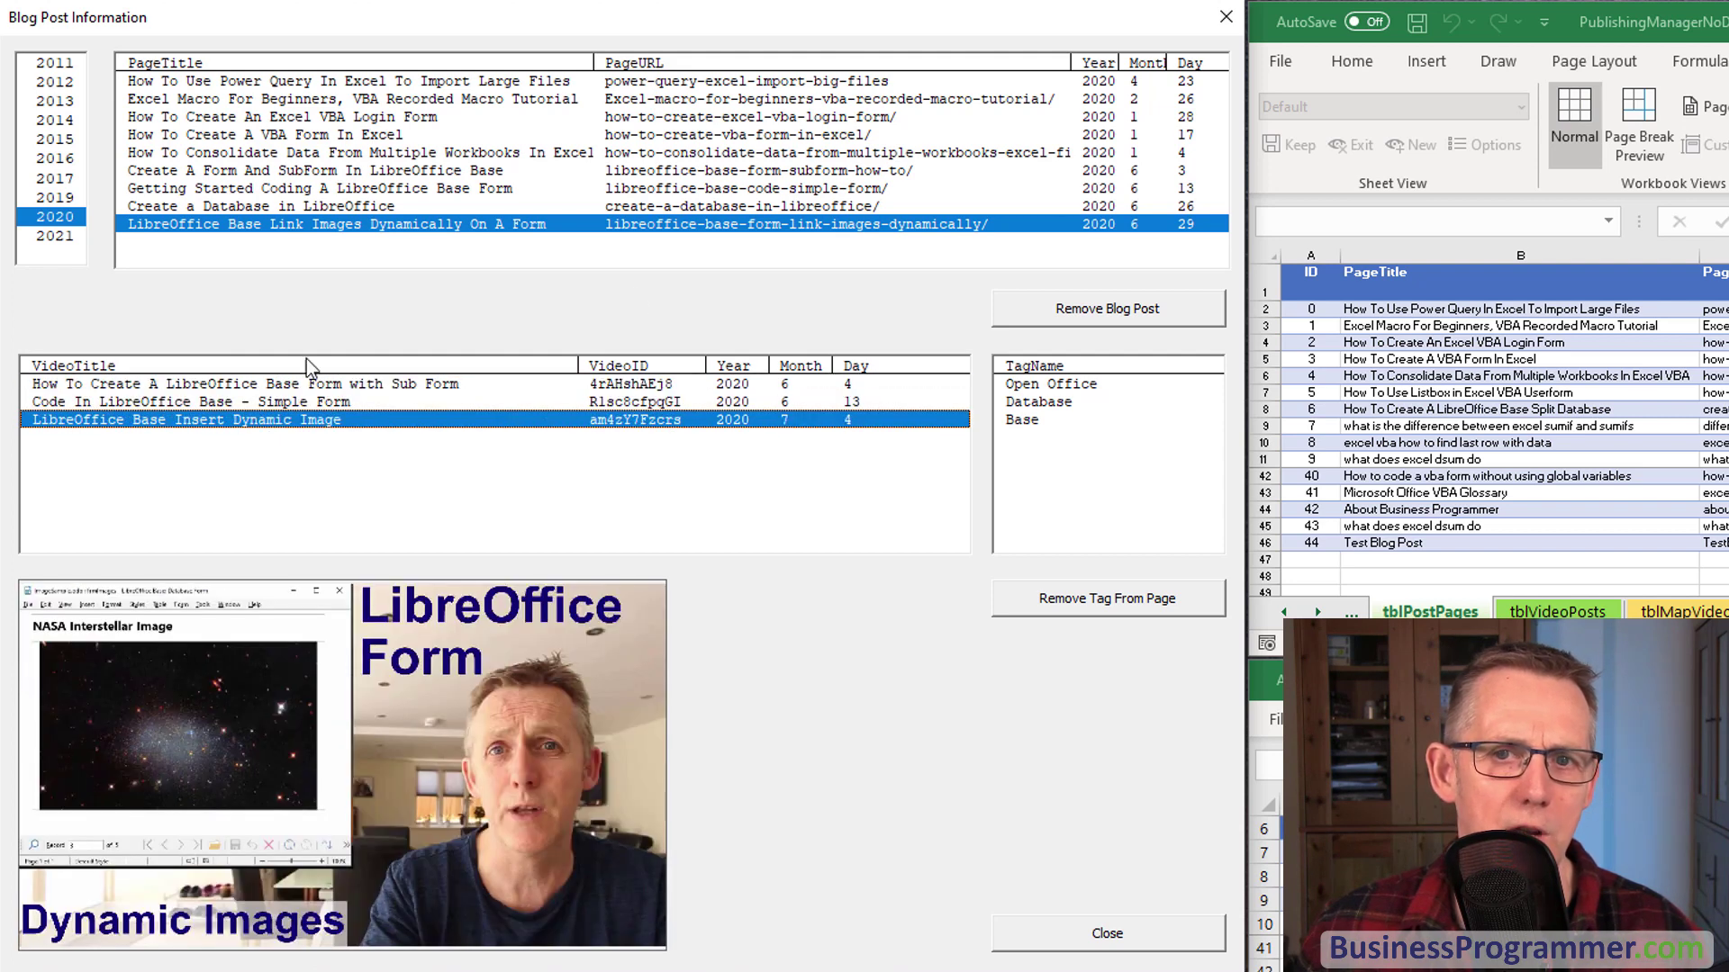
{"action": "left_click", "coordinate": [195, 209]}
{"action": "left_click", "coordinate": [194, 225]}
{"action": "left_click", "coordinate": [195, 209]}
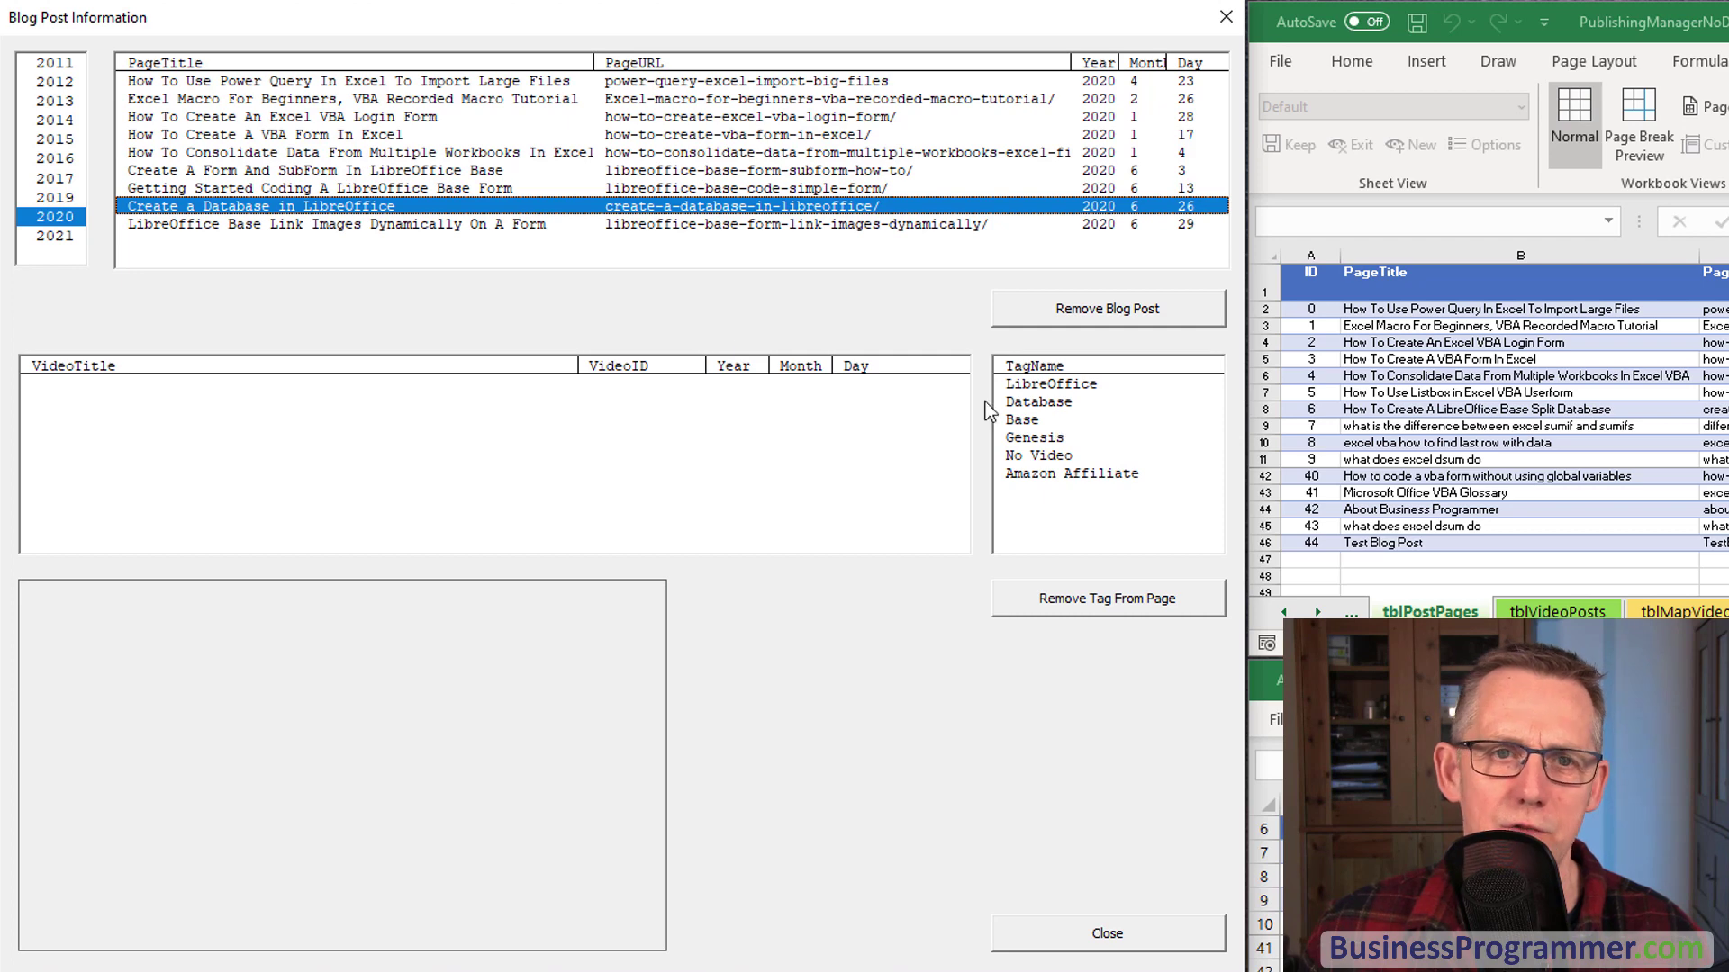
{"action": "left_click", "coordinate": [240, 224]}
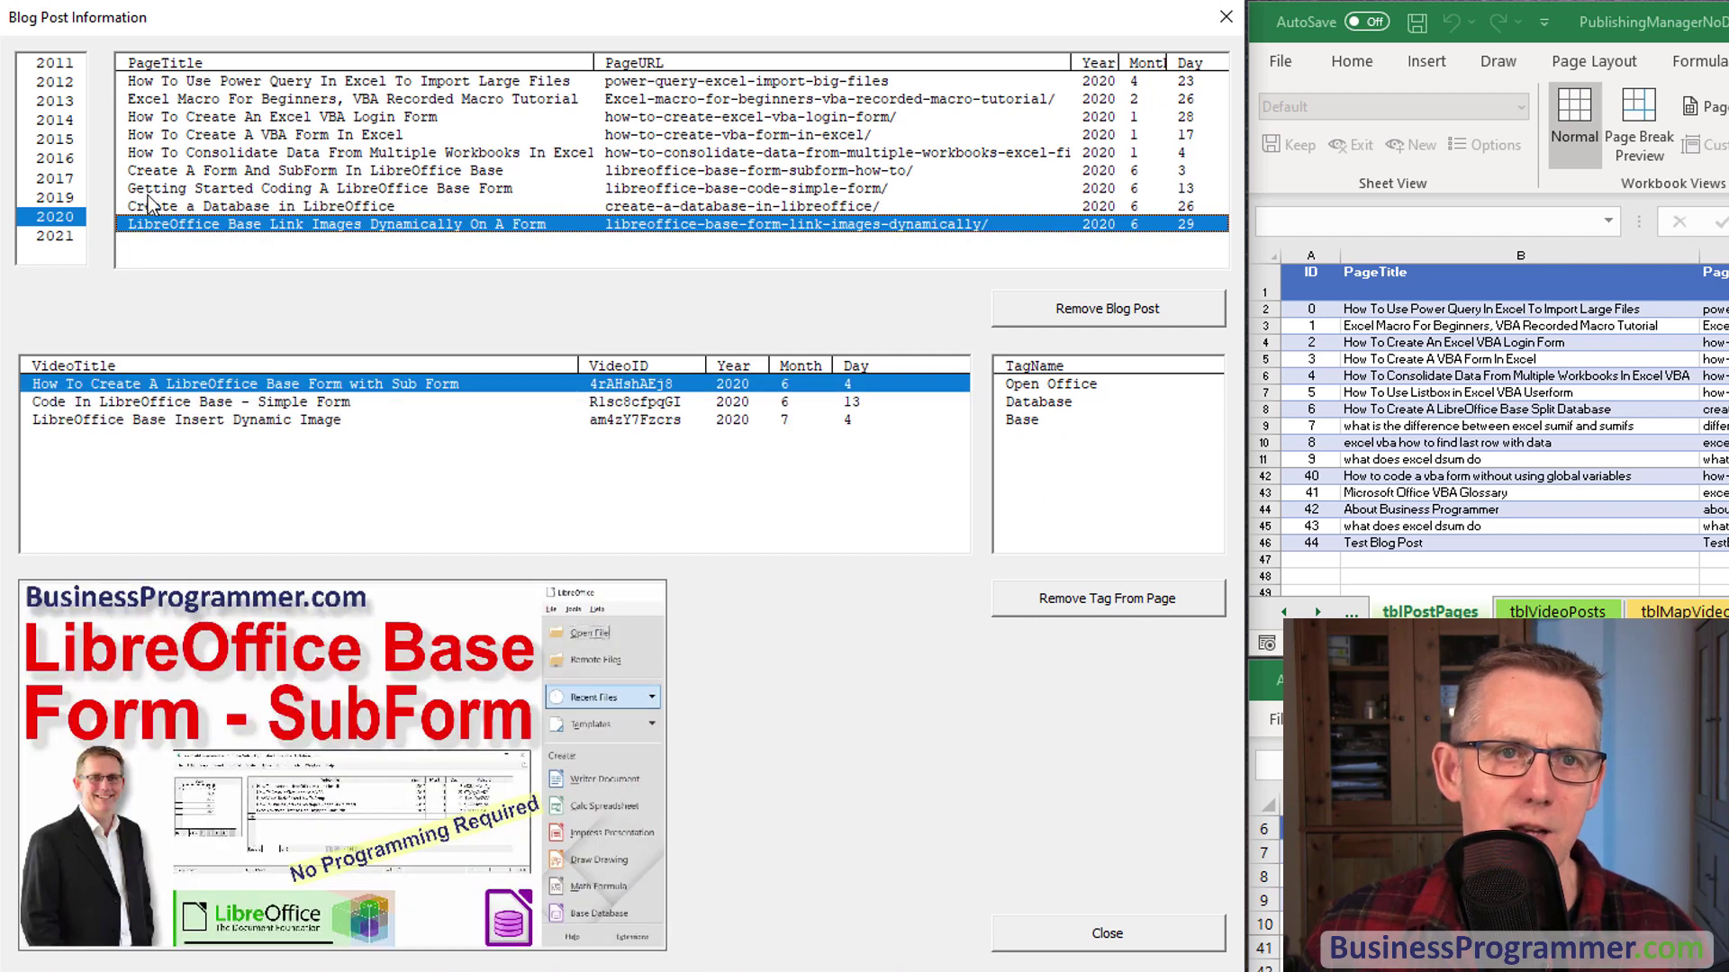
{"action": "left_click", "coordinate": [65, 199]}
{"action": "left_click", "coordinate": [57, 216]}
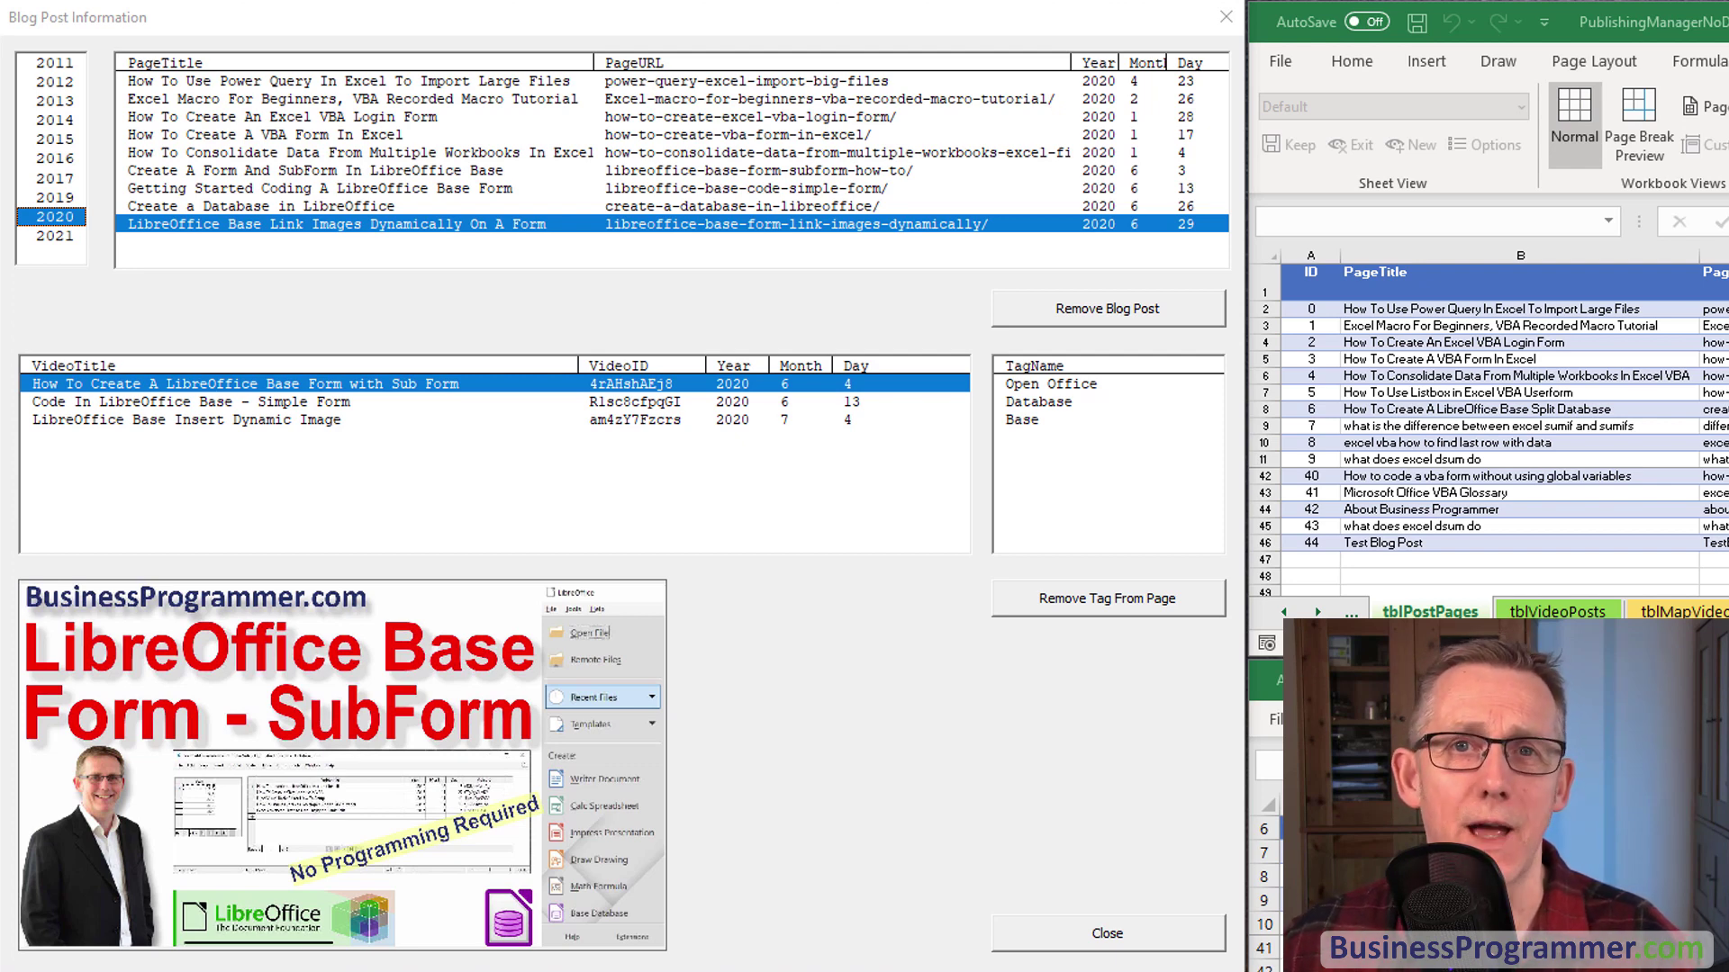
Show the Link Images post's details and preview each of its three linked video thumbnails
{"action": "left_click", "coordinate": [320, 188]}
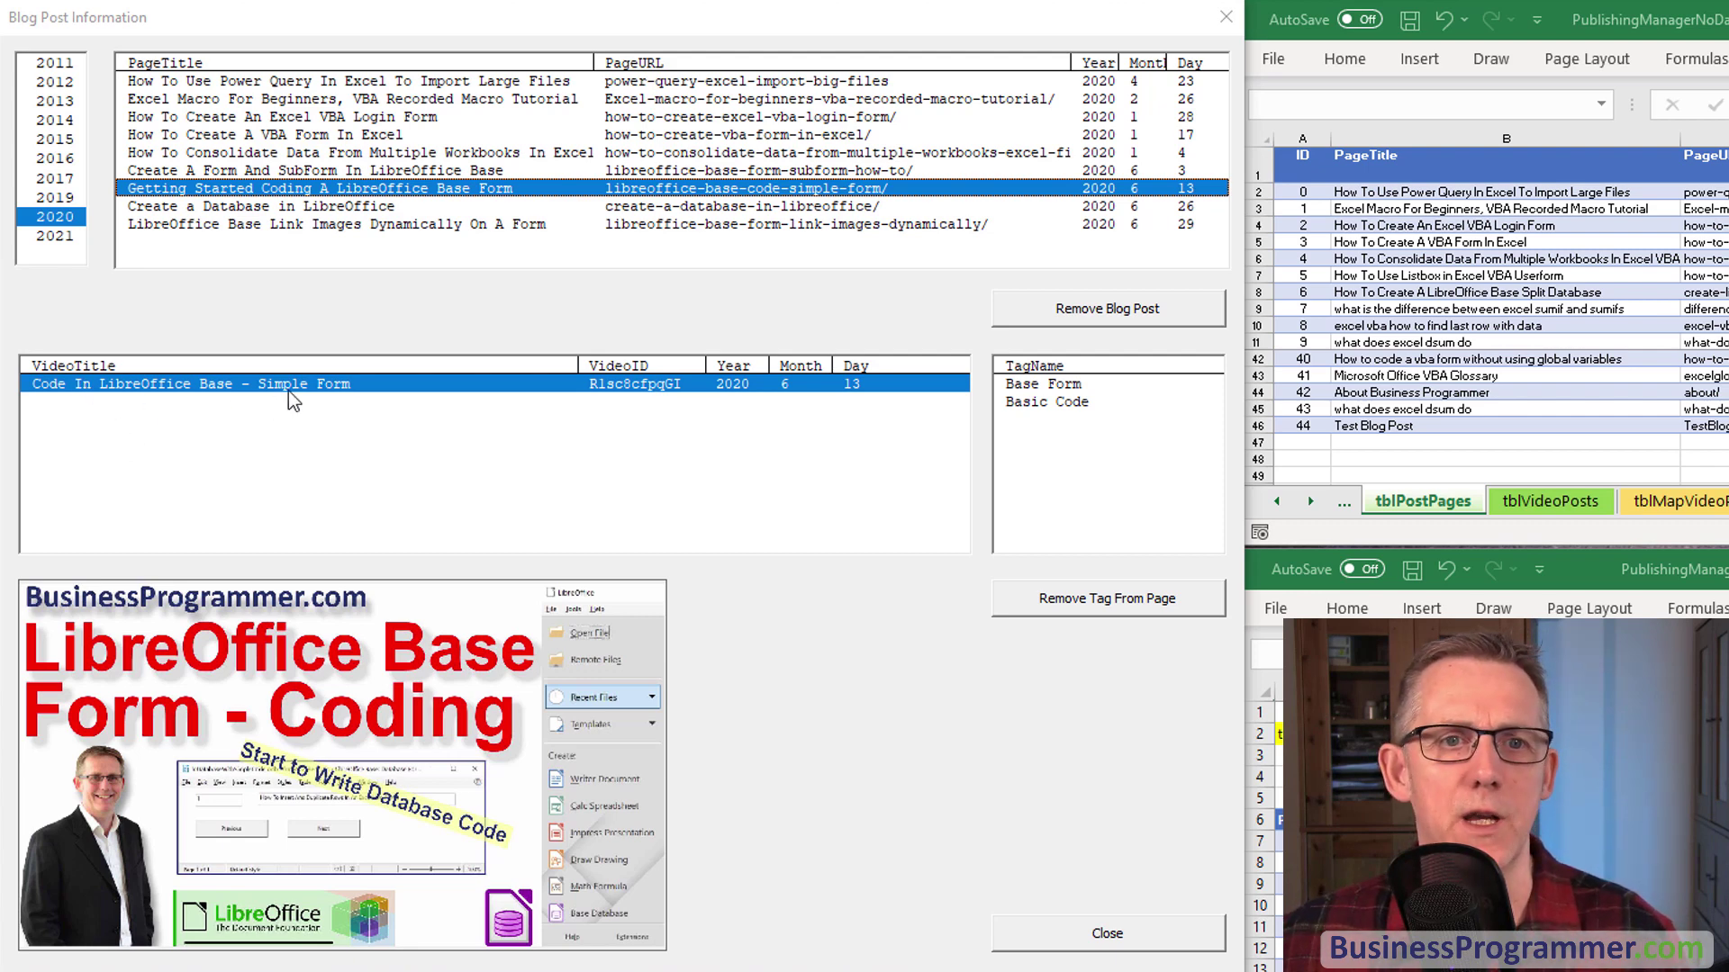
{"action": "left_click", "coordinate": [266, 225]}
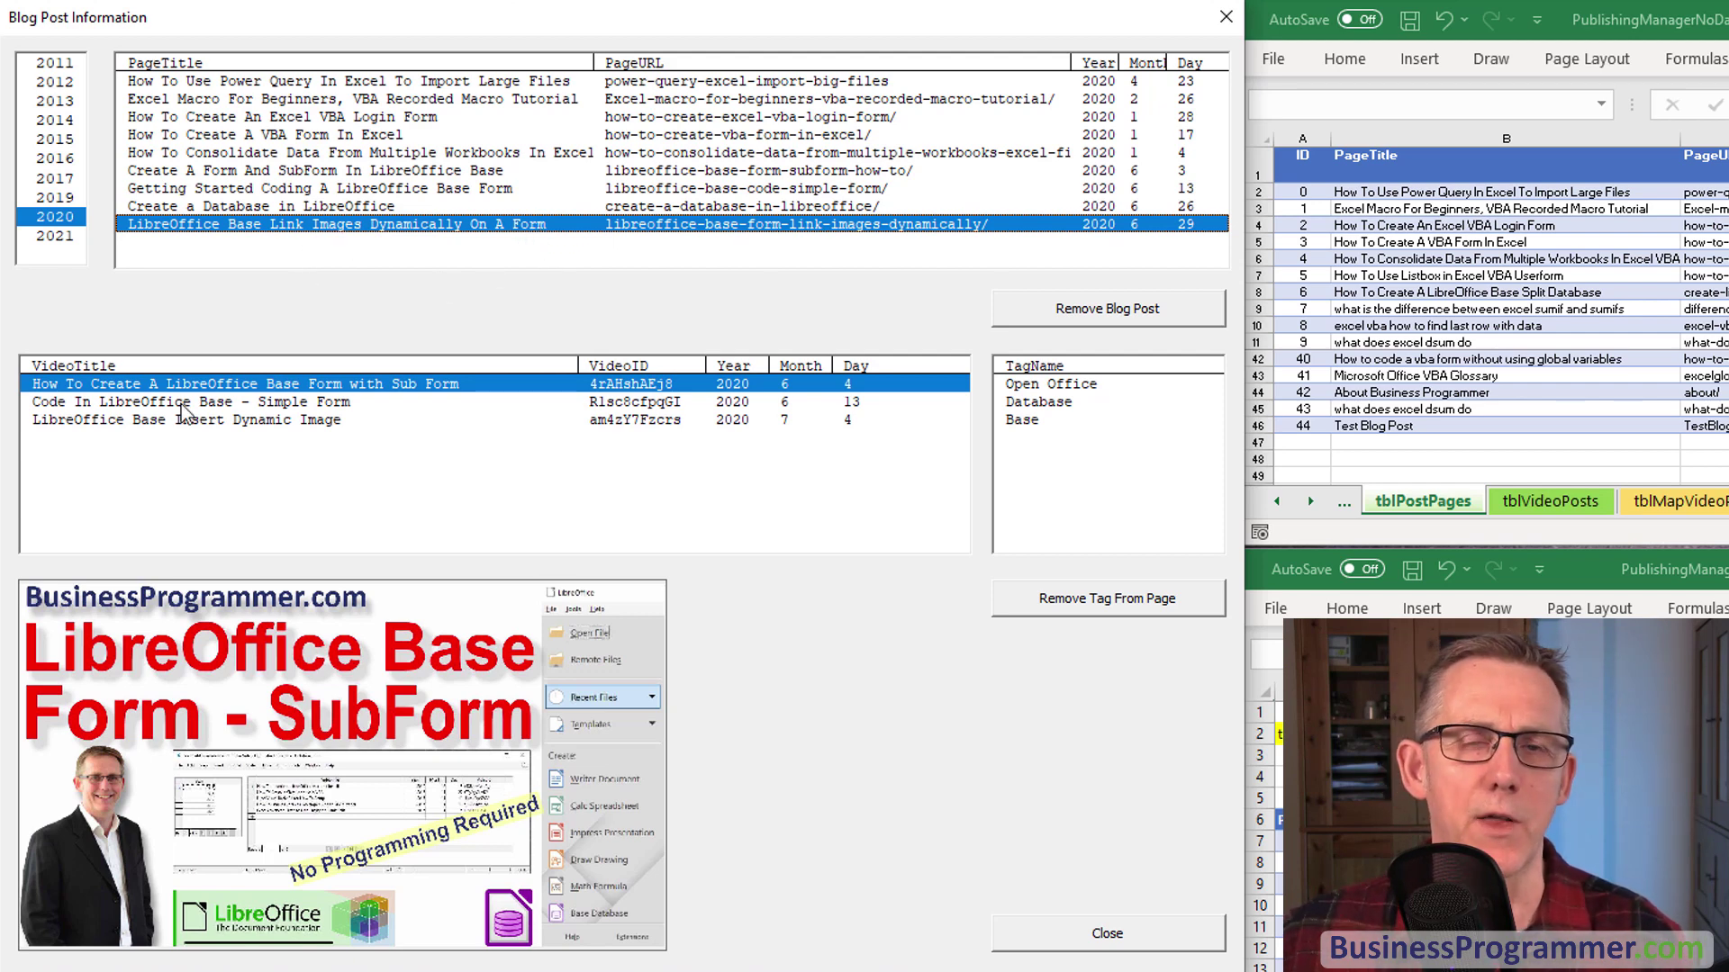
{"action": "left_click", "coordinate": [154, 419]}
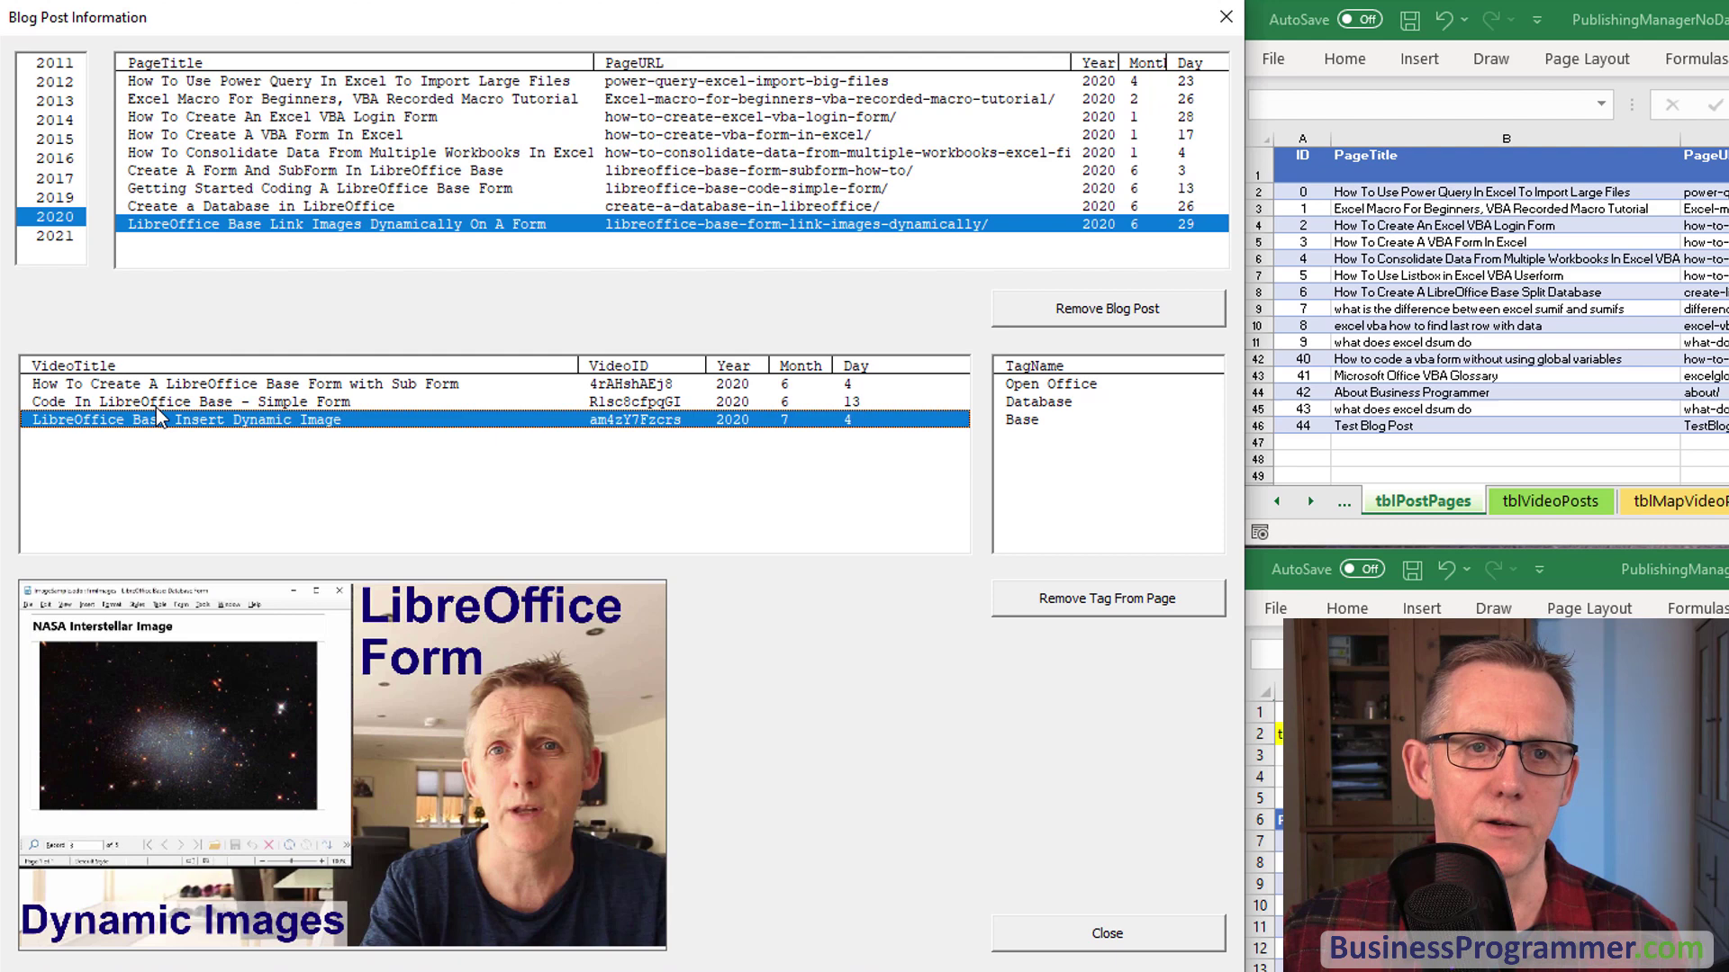
{"action": "left_click", "coordinate": [155, 405]}
{"action": "left_click", "coordinate": [151, 387]}
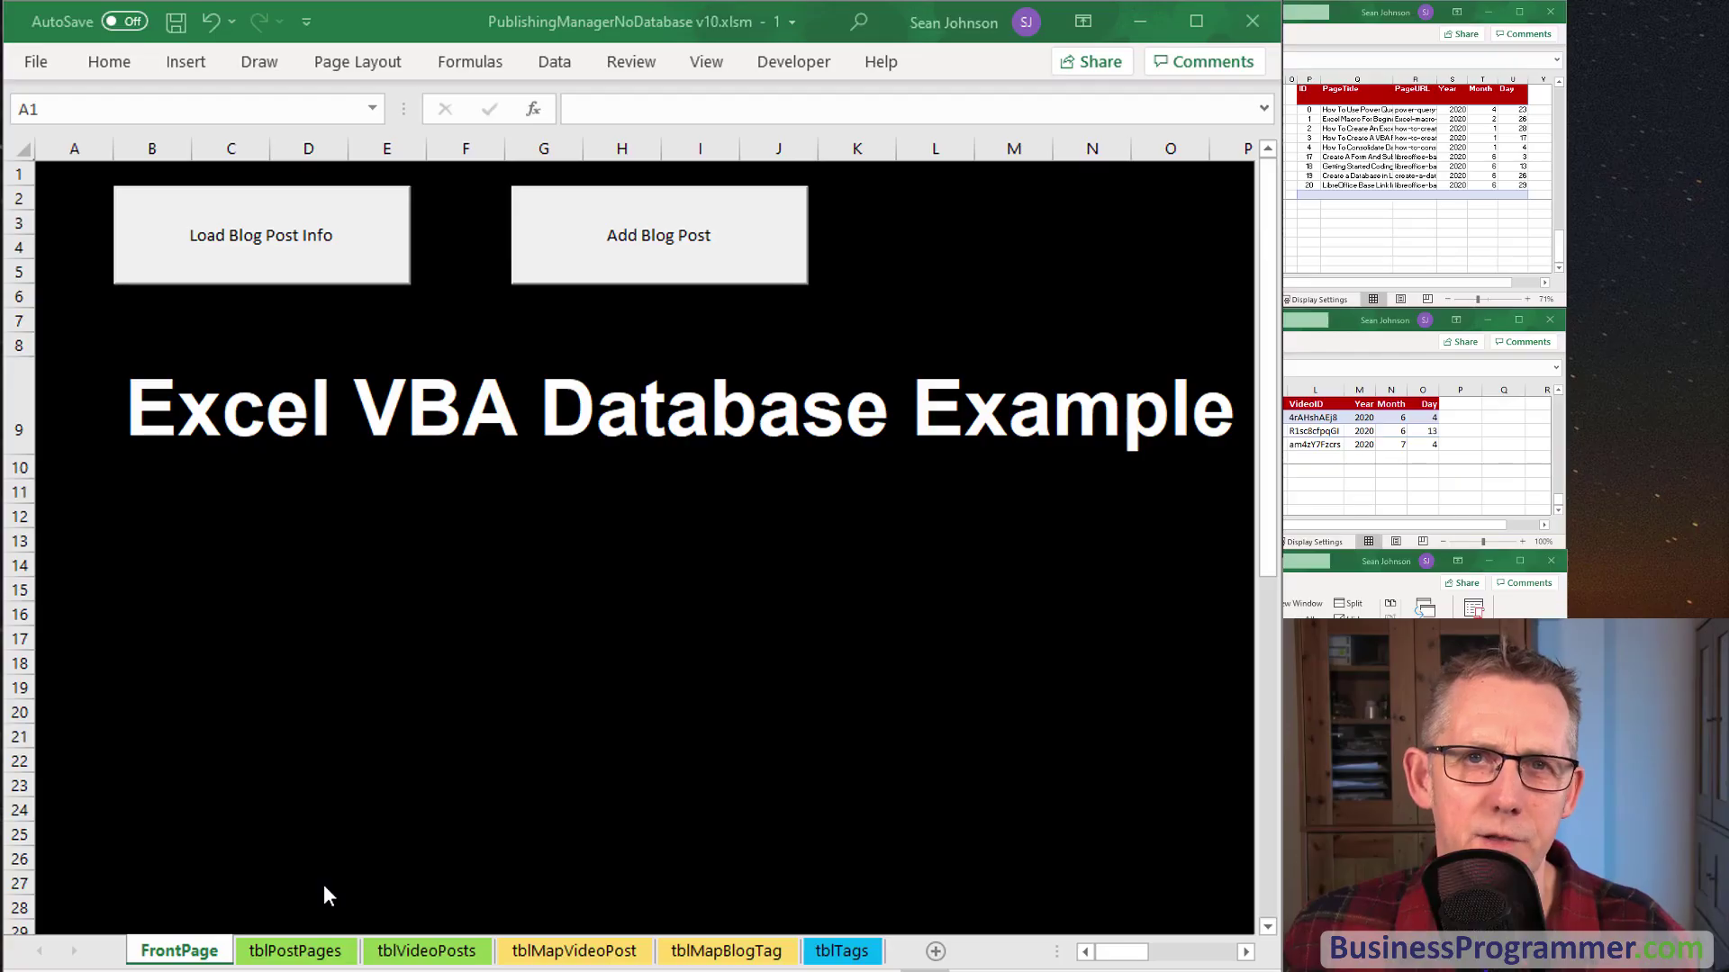
Bring the workbook window holding the posts table into focus
{"action": "left_click", "coordinate": [187, 956]}
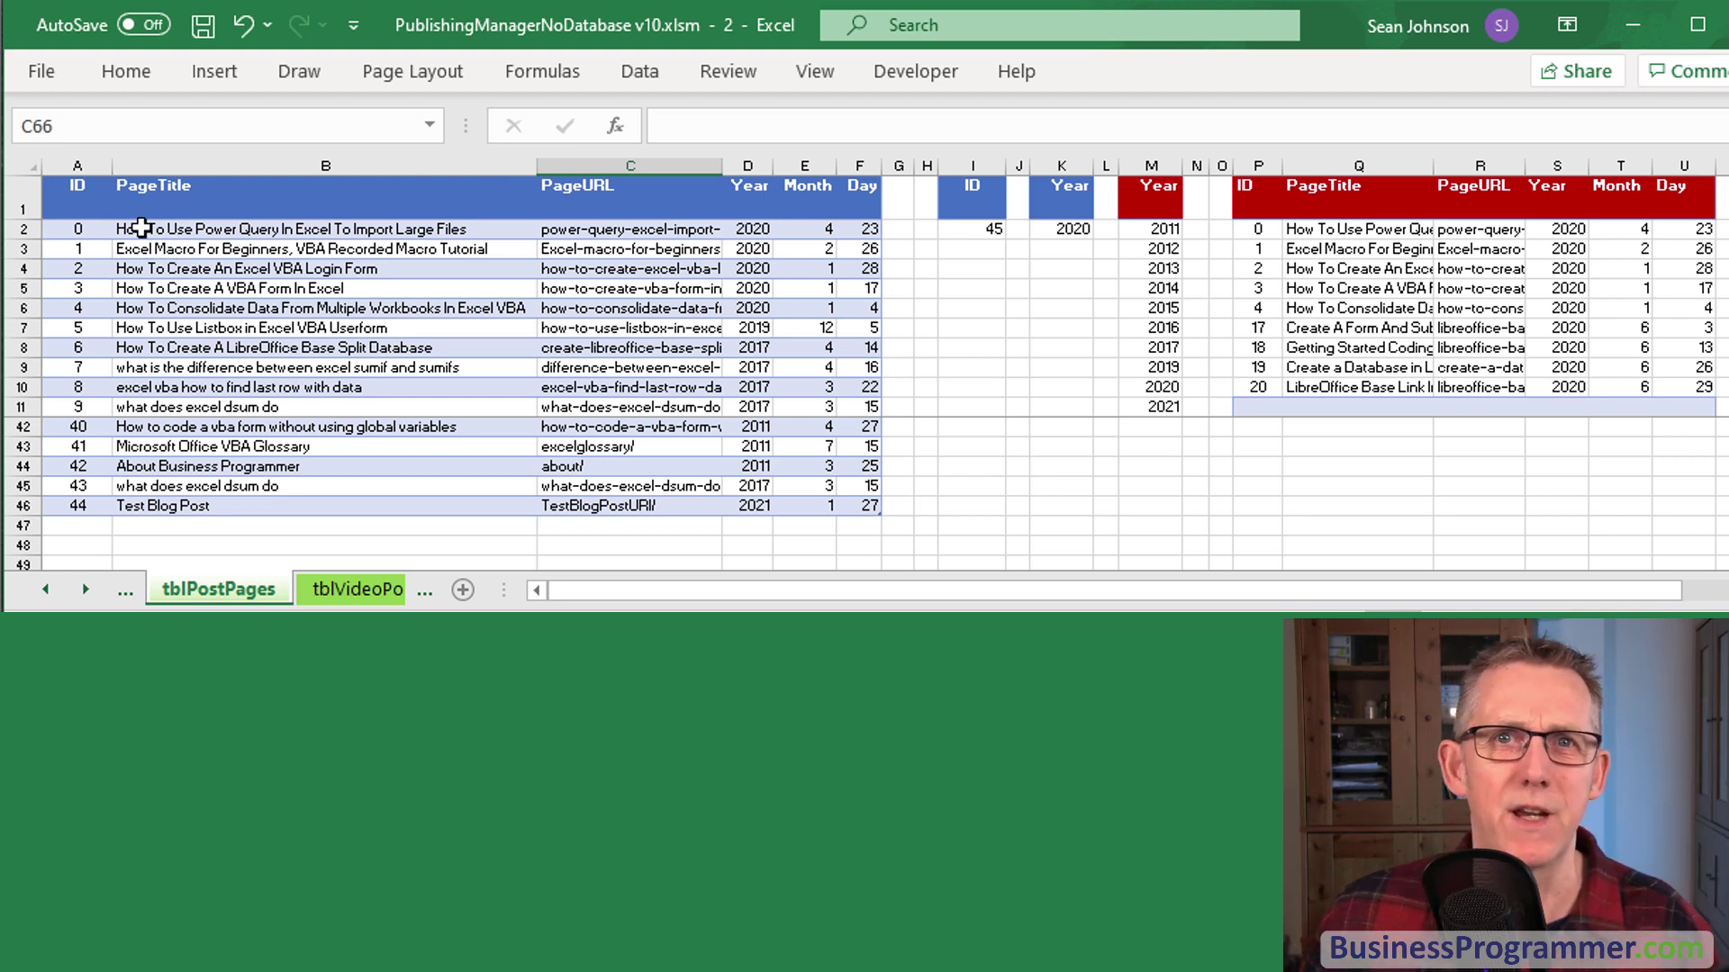
Highlight the posts table A1:F46, then the ID, Year, year-list and PageTitle filter headers
{"action": "left_click", "coordinate": [83, 200]}
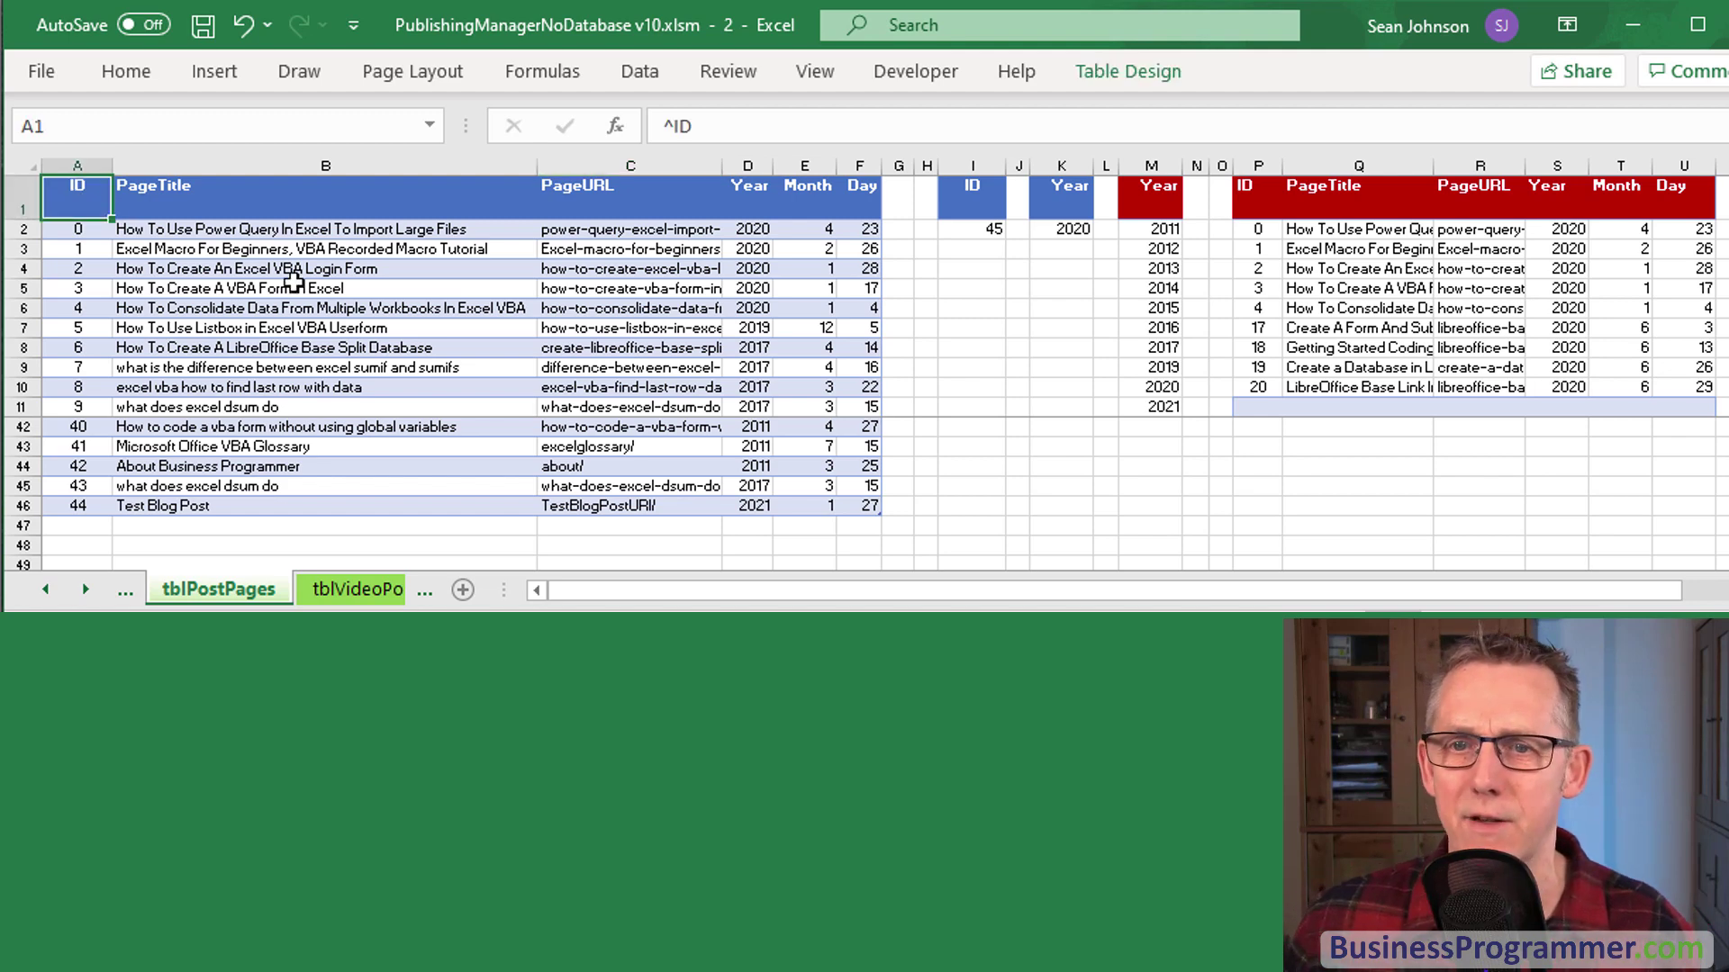
{"action": "left_click", "coordinate": [867, 507], "text": "shift"}
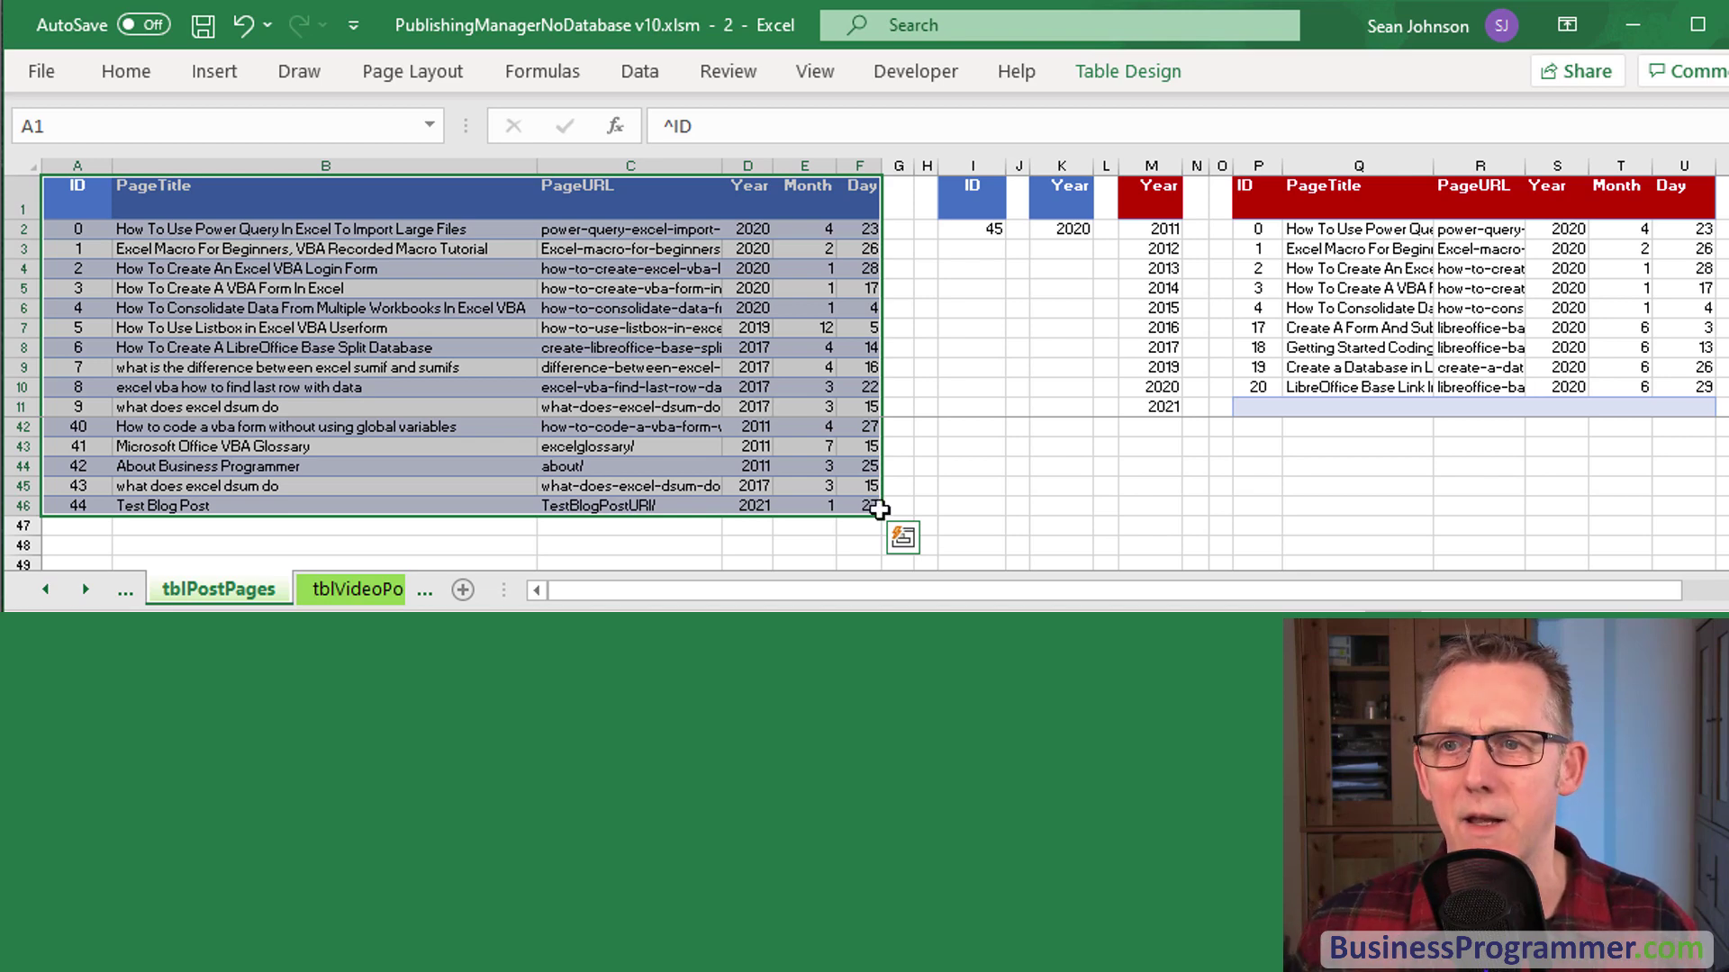
{"action": "left_click", "coordinate": [957, 510]}
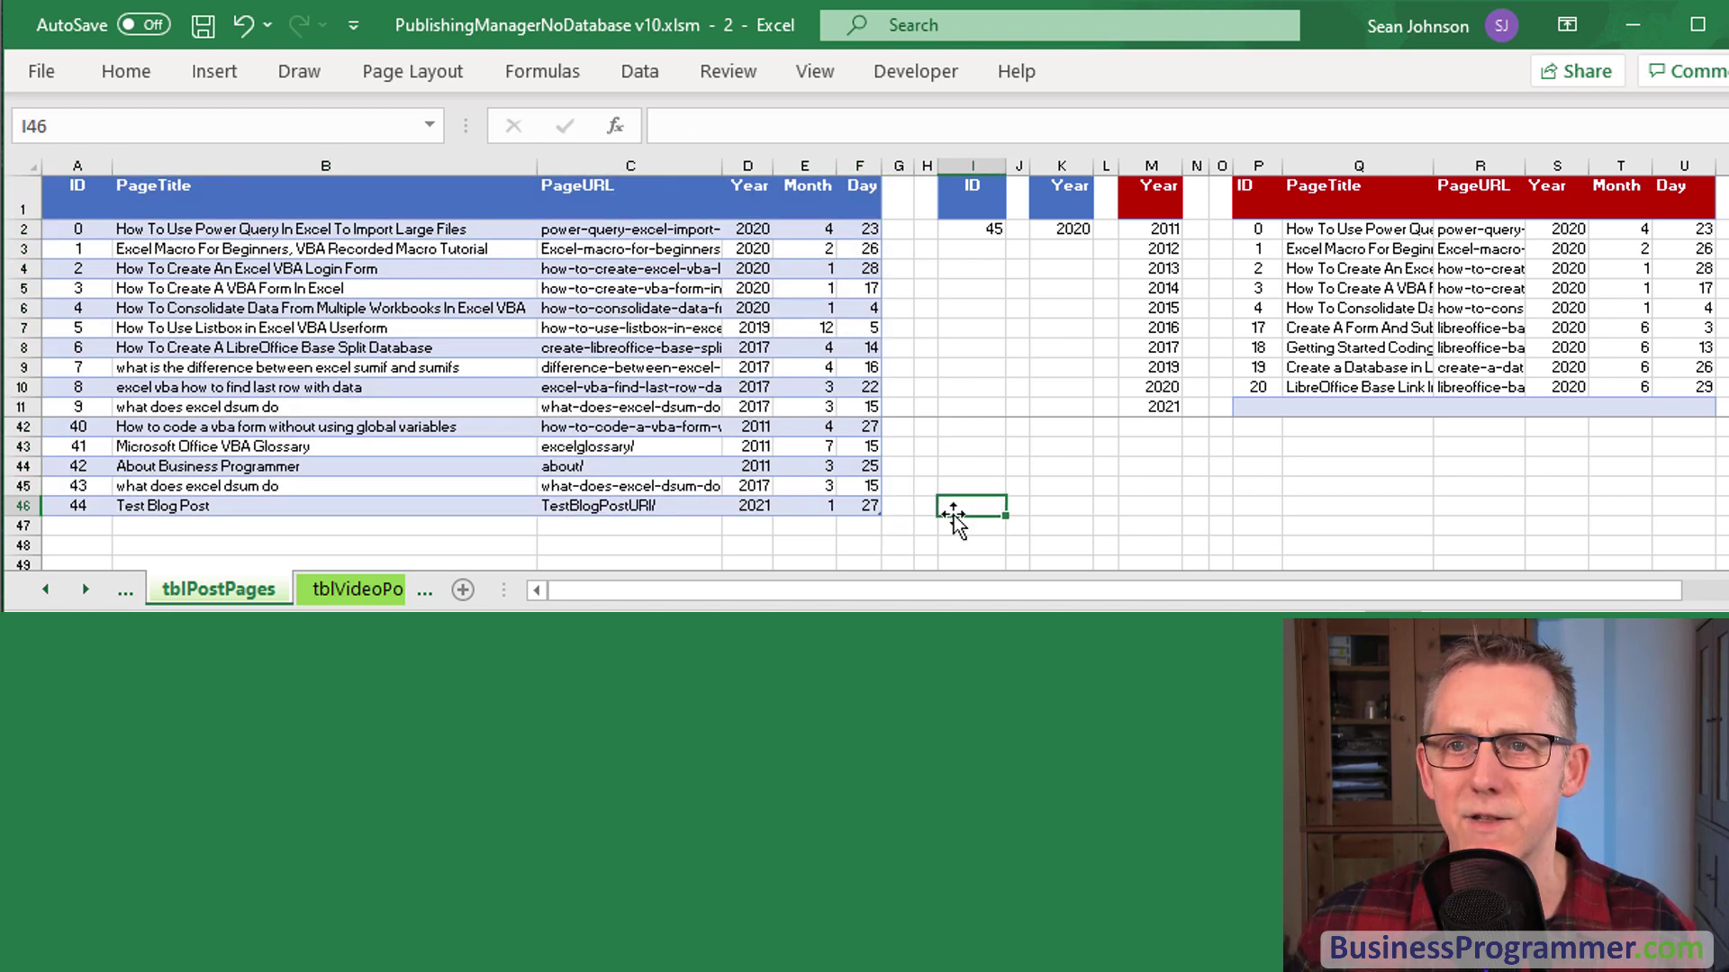
{"action": "left_click", "coordinate": [1005, 199]}
{"action": "left_click", "coordinate": [1049, 196]}
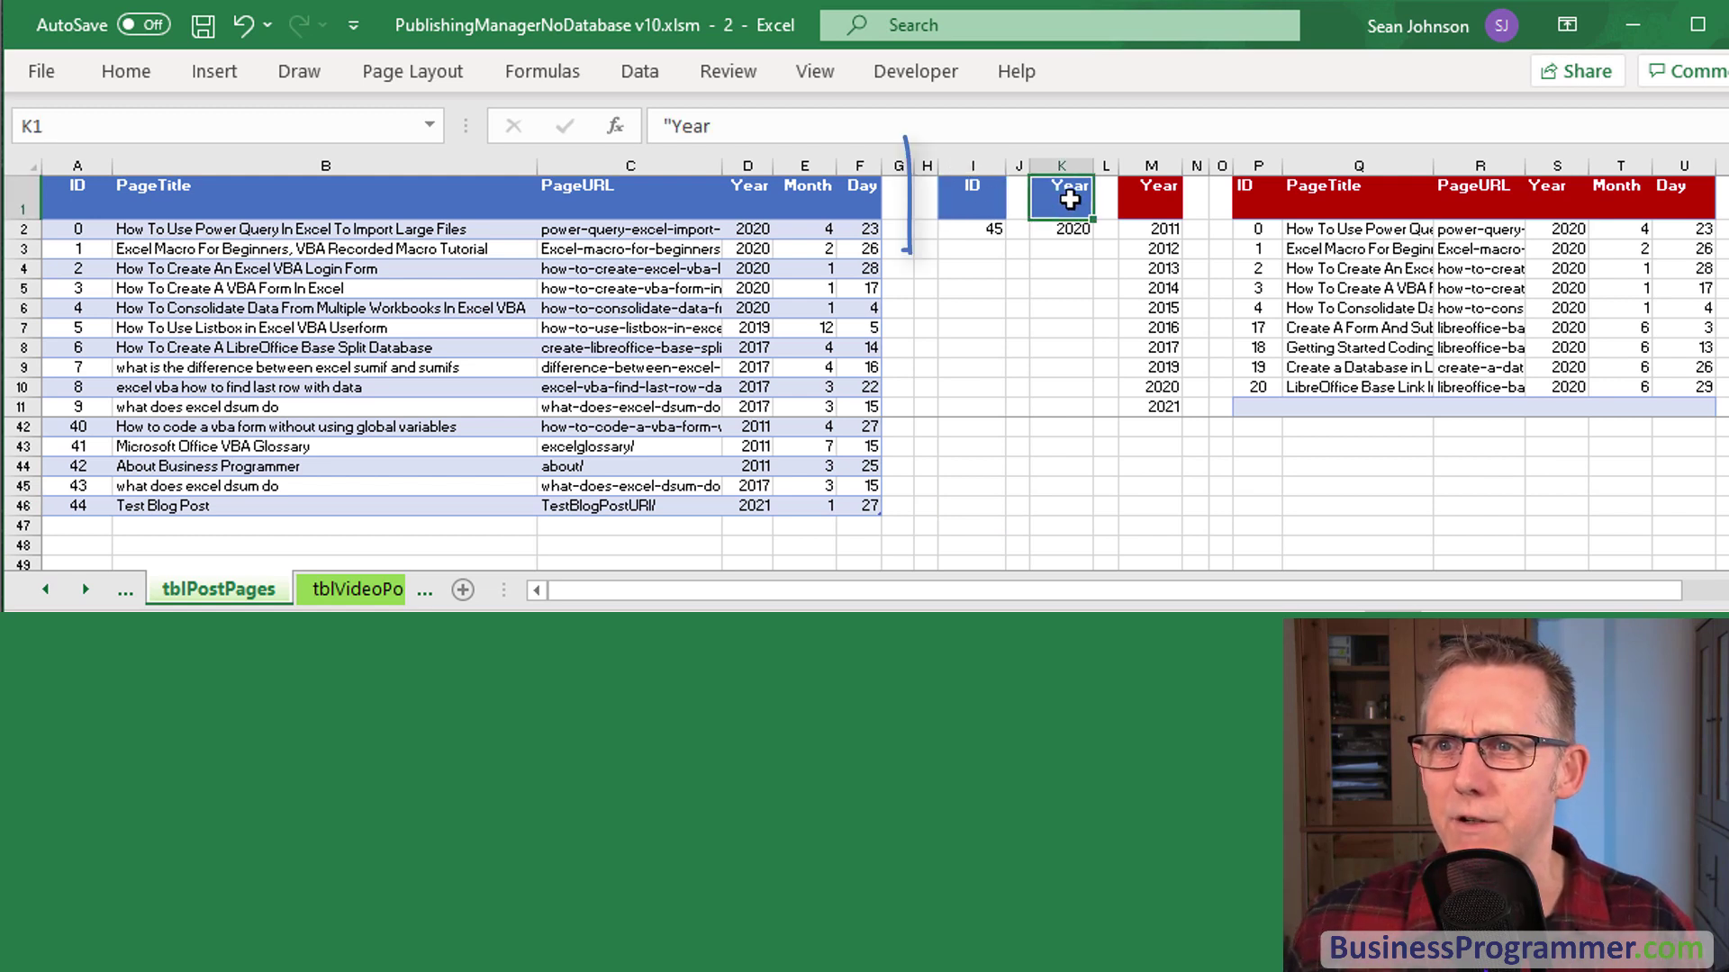
{"action": "left_click", "coordinate": [1155, 192]}
{"action": "left_click", "coordinate": [1306, 193]}
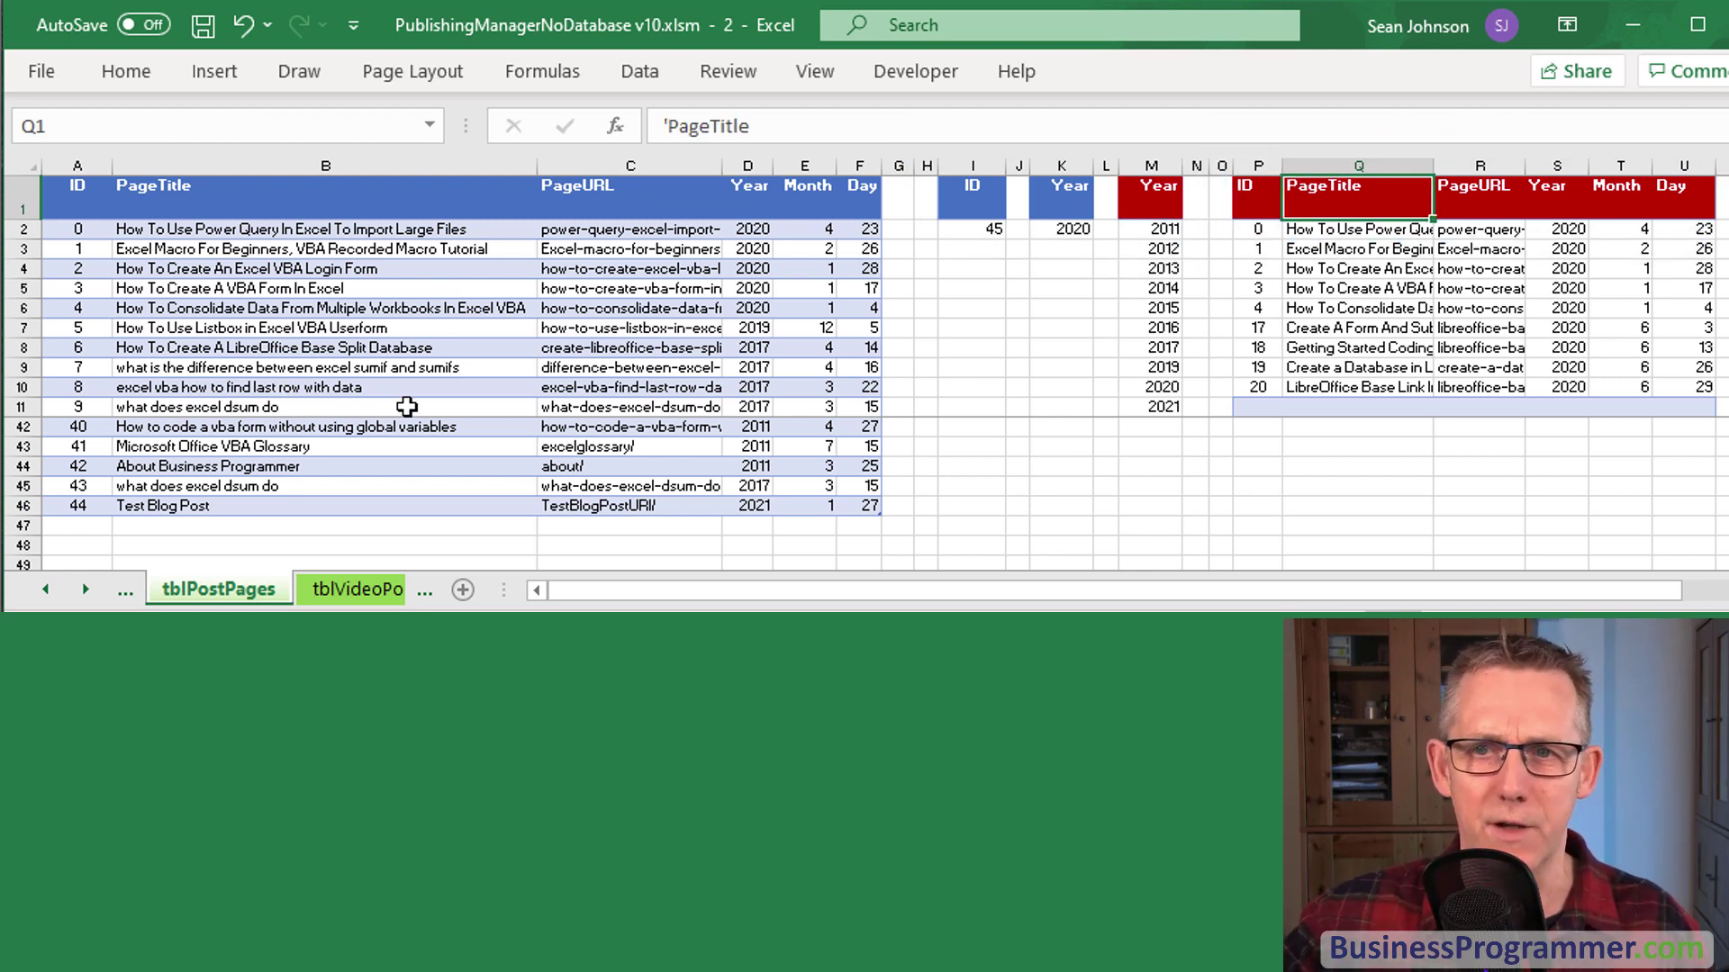
{"action": "left_click", "coordinate": [322, 356]}
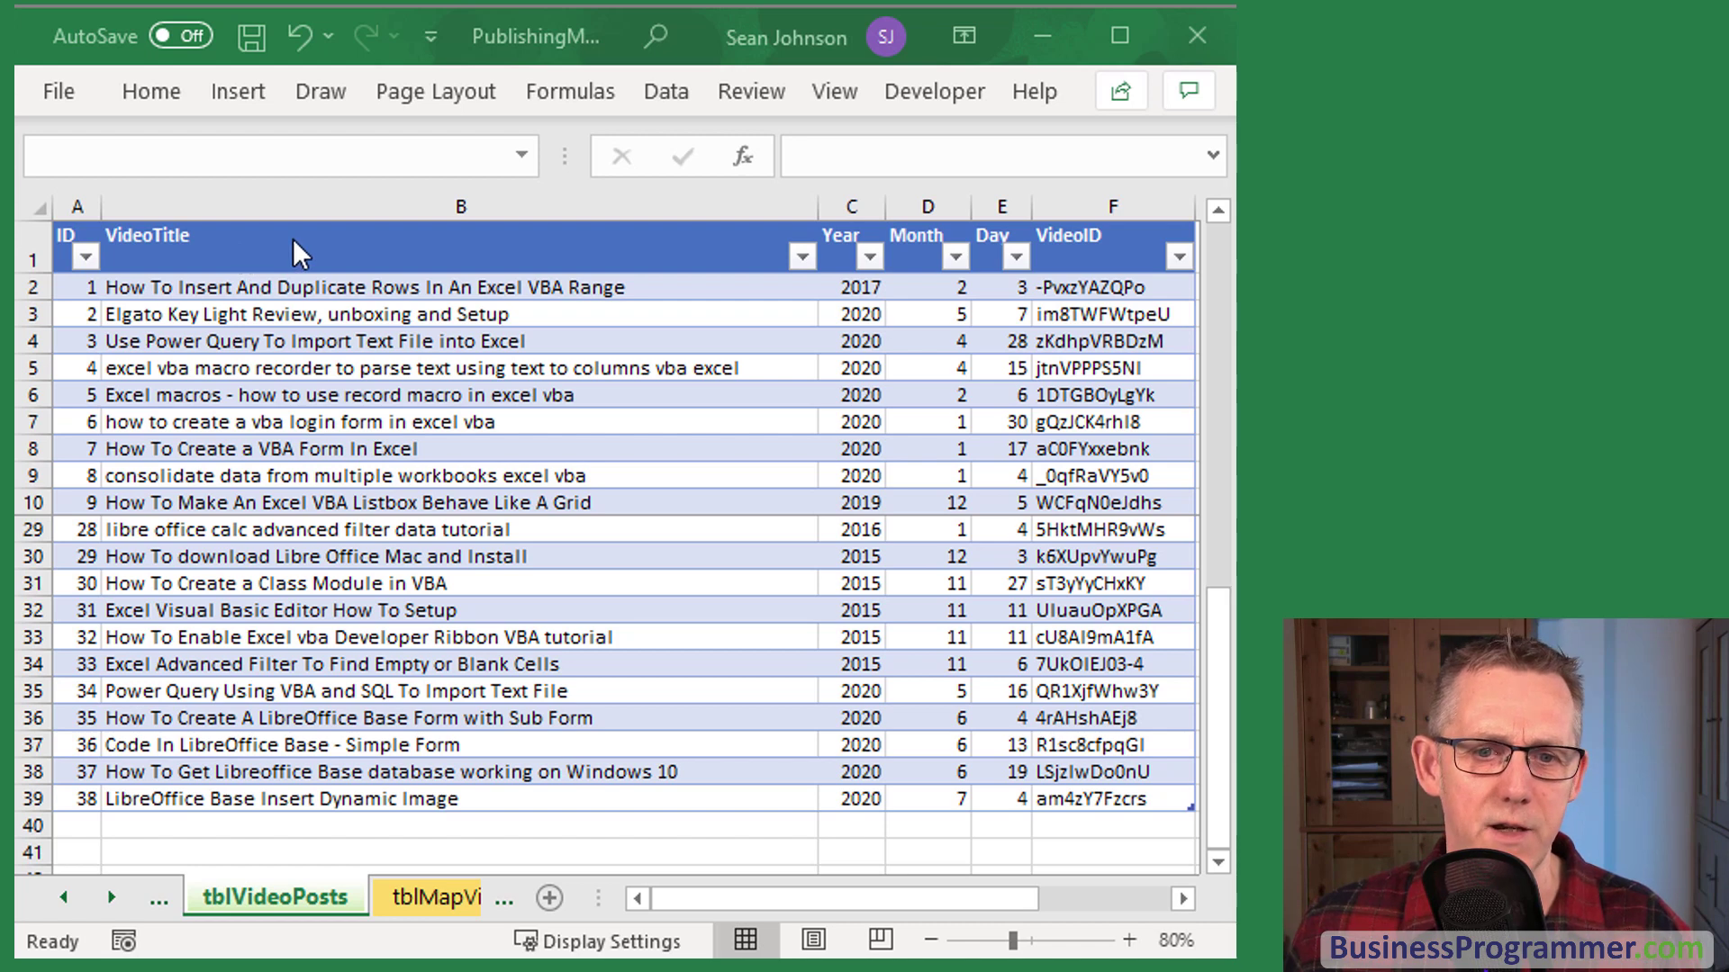
Select the first video's ID in tblVideoPosts, then move to the tags table window
{"action": "left_click", "coordinate": [1108, 288]}
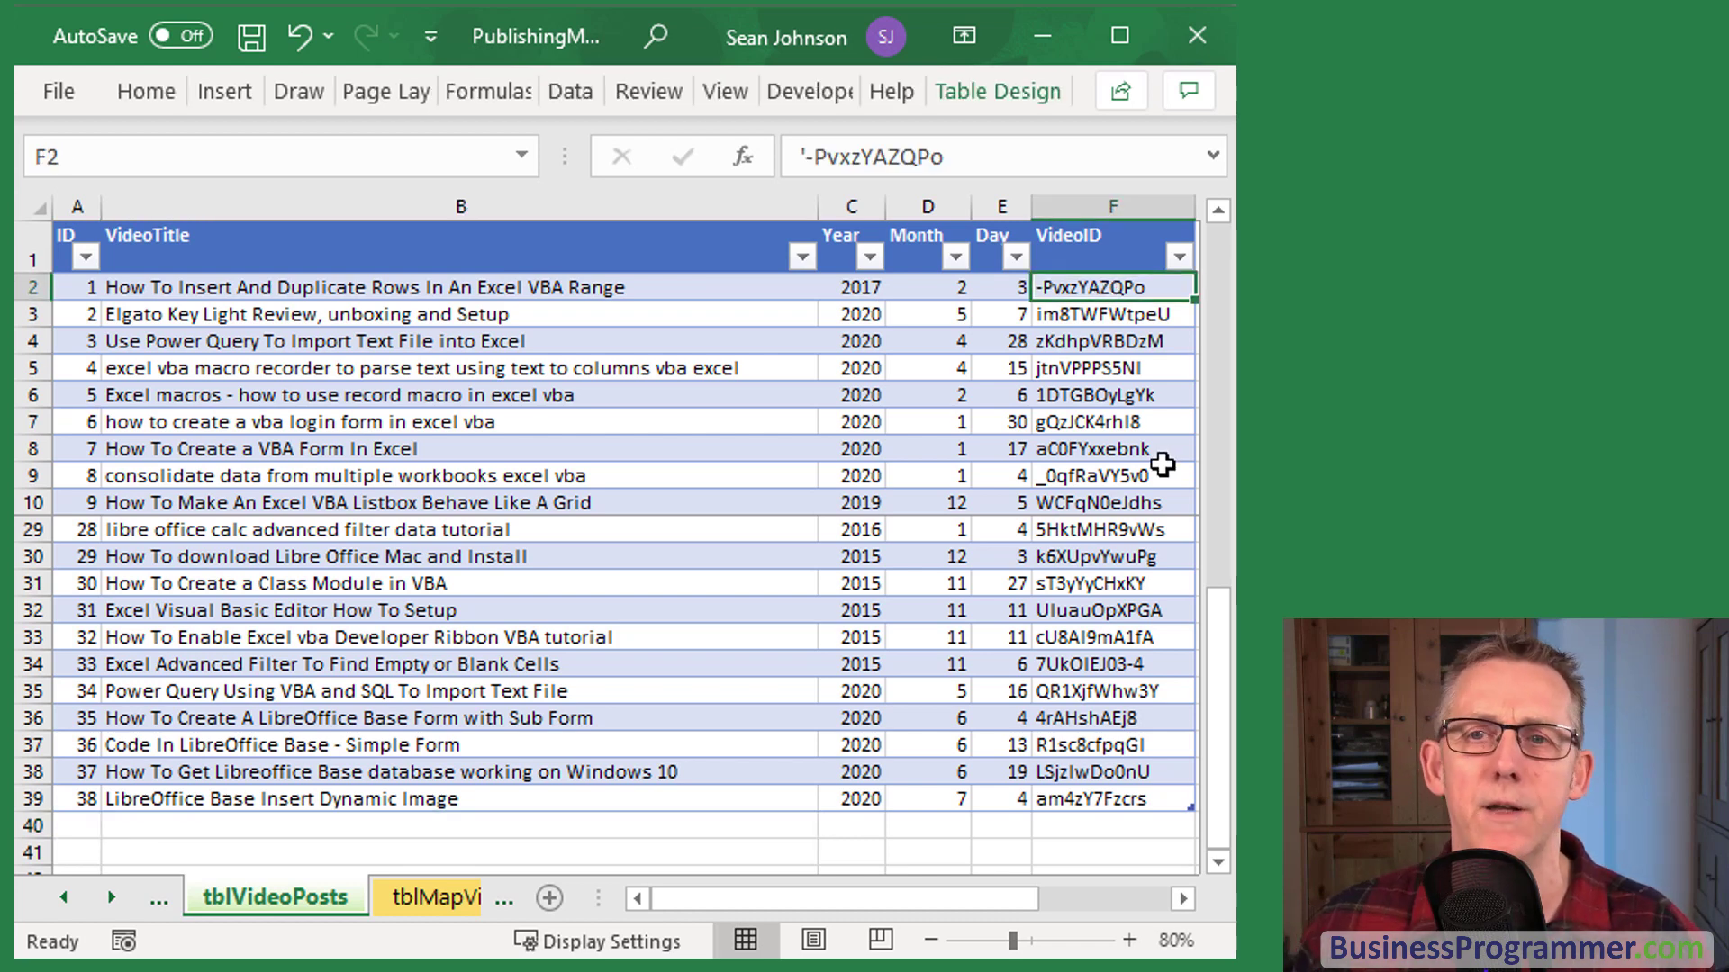
{"action": "key", "text": "alt+Tab"}
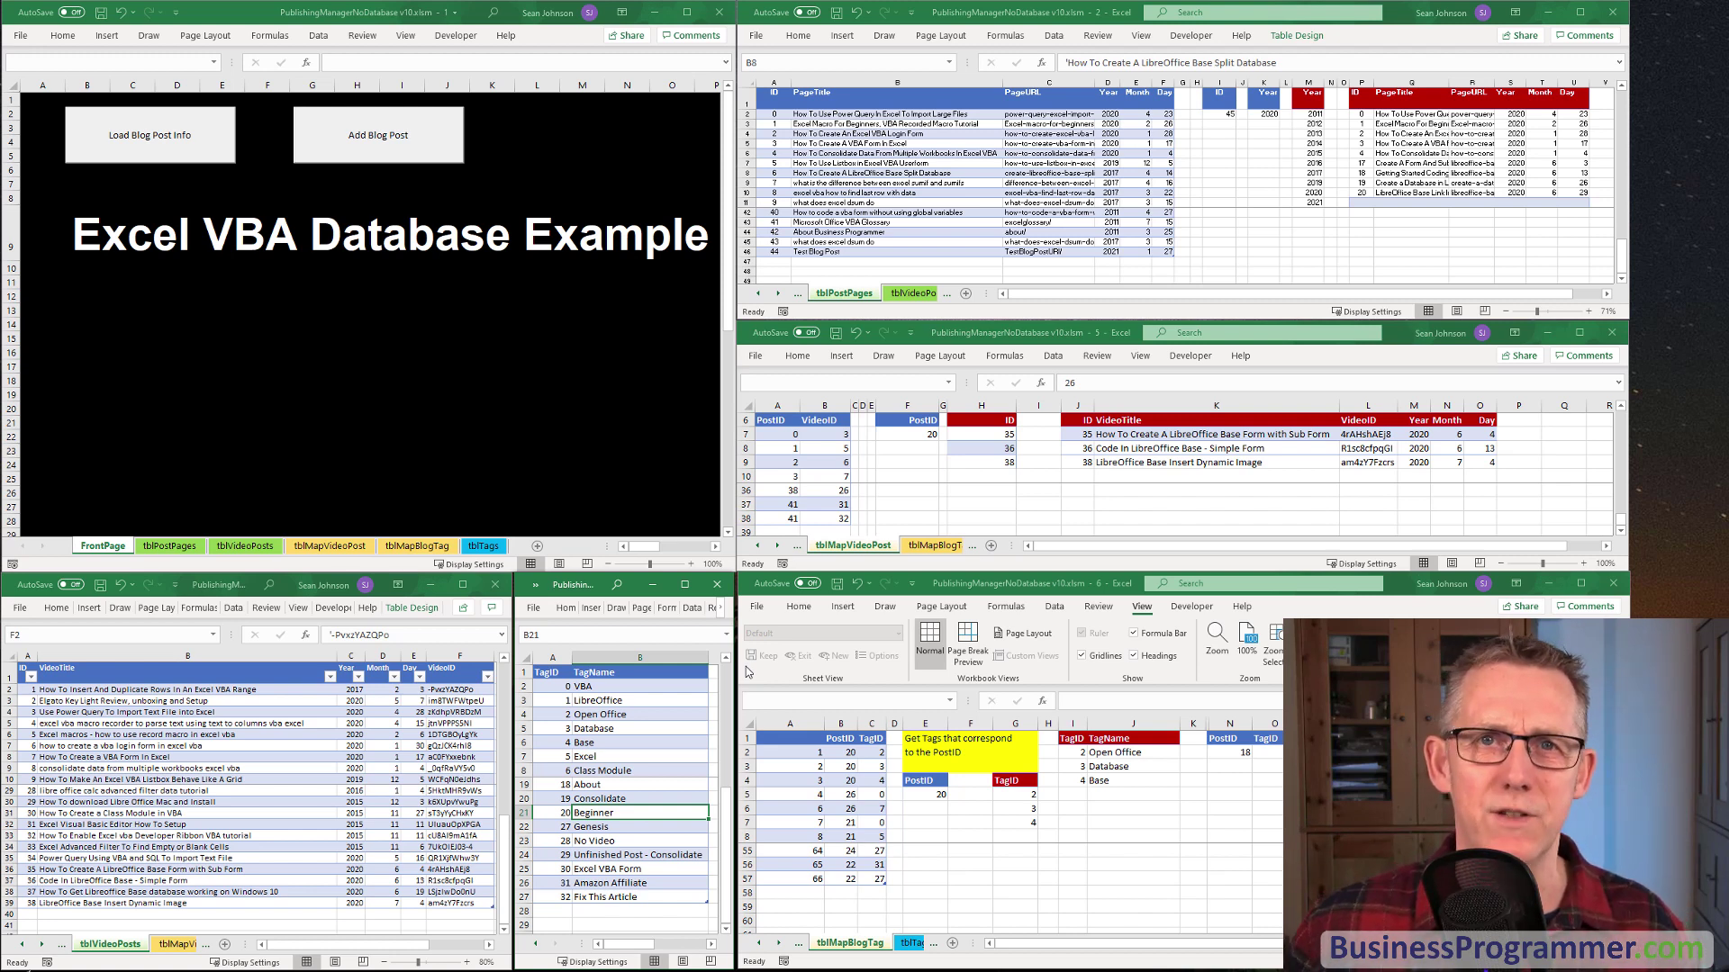
Enter sample tag names such as VBA and LibreOffice in the Book1 sample cells
{"action": "left_click", "coordinate": [611, 705]}
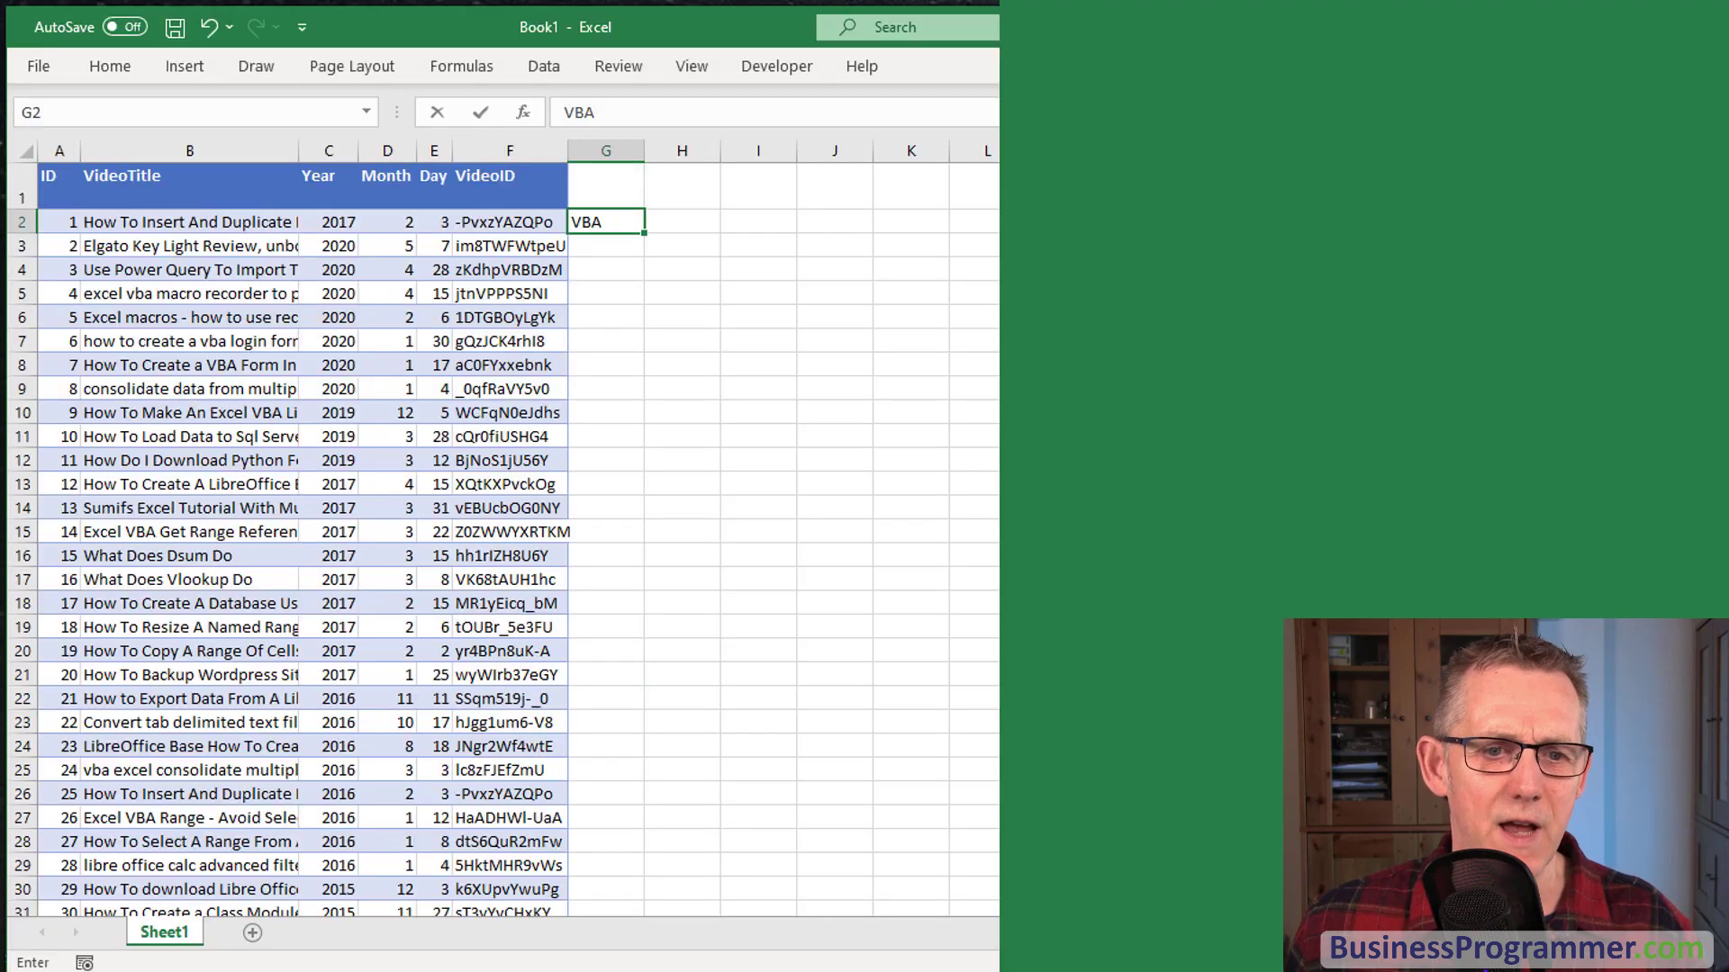
{"action": "key", "text": "ctrl+v"}
{"action": "type", "text": "VBA"}
{"action": "key", "text": "Return"}
{"action": "type", "text": "V B A"}
{"action": "key", "text": "Return"}
{"action": "type", "text": "VBALIBRE OFFICEVBA"}
{"action": "left_click", "coordinate": [605, 603]}
{"action": "type", "text": "LIBREOFFICE V B A VB A"}
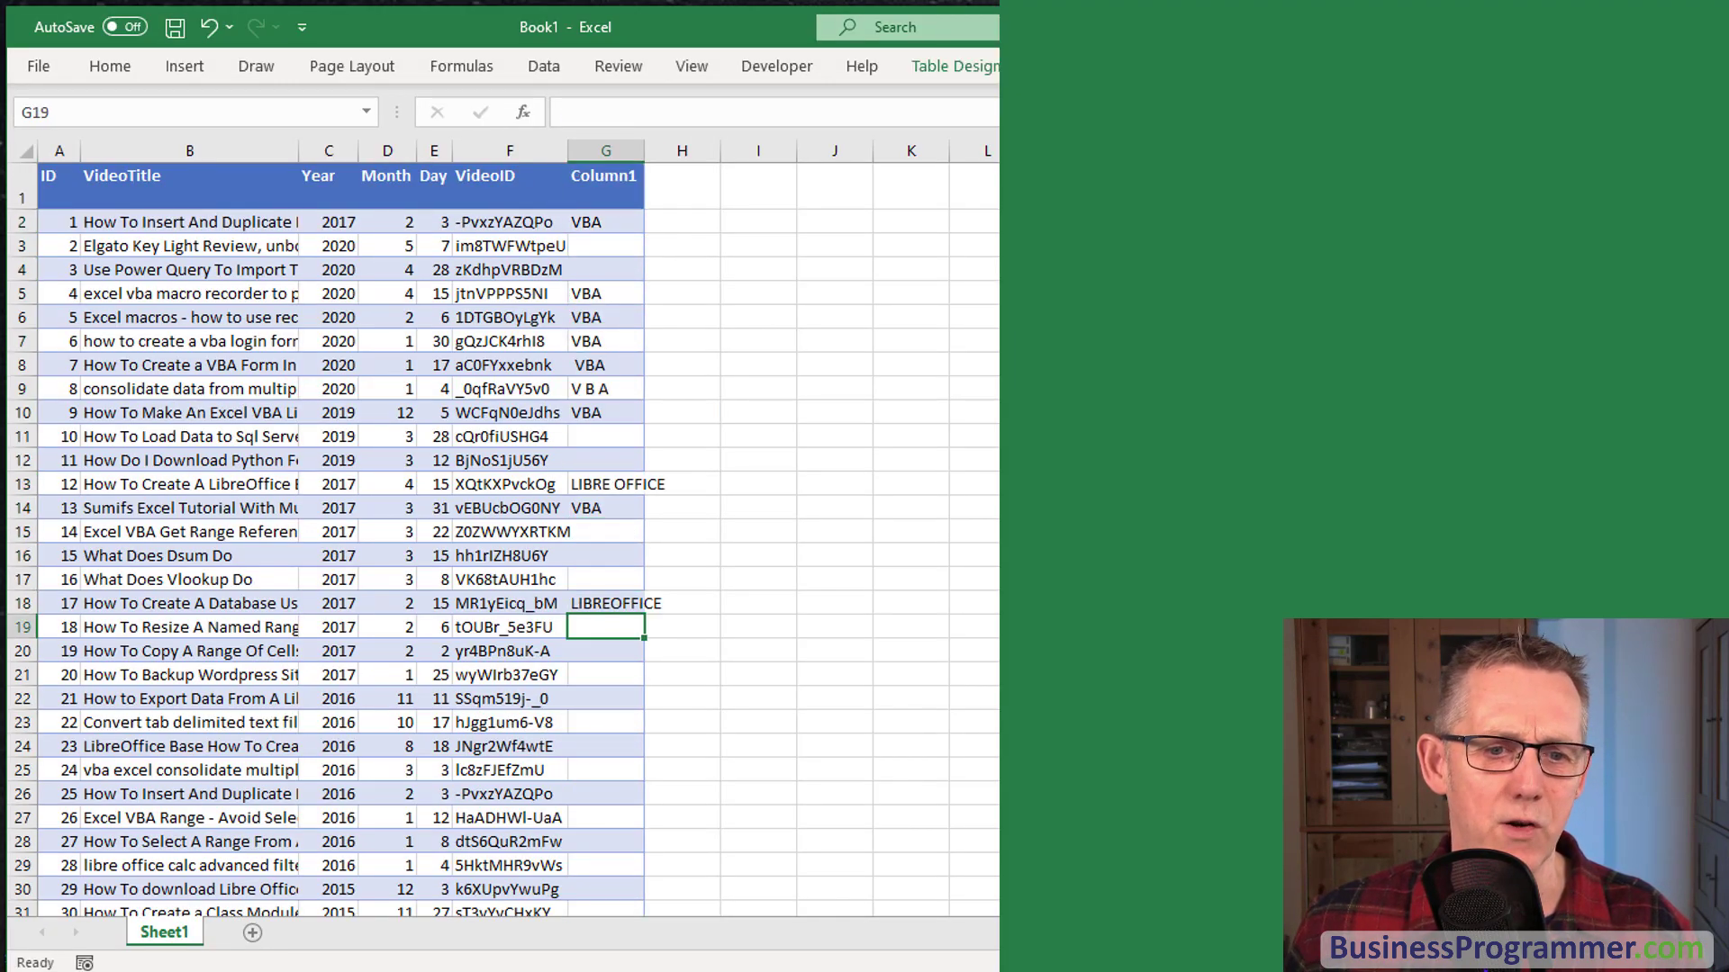
{"action": "left_click", "coordinate": [605, 699]}
{"action": "type", "text": "LibreOffice"}
Create a code list (1 VBA, 2 Libre Office) and enter codes 1 and 2 in Column2
{"action": "left_click", "coordinate": [835, 222]}
{"action": "type", "text": "1\tVBA 2\t'Libre Office"}
{"action": "type", "text": "1"}
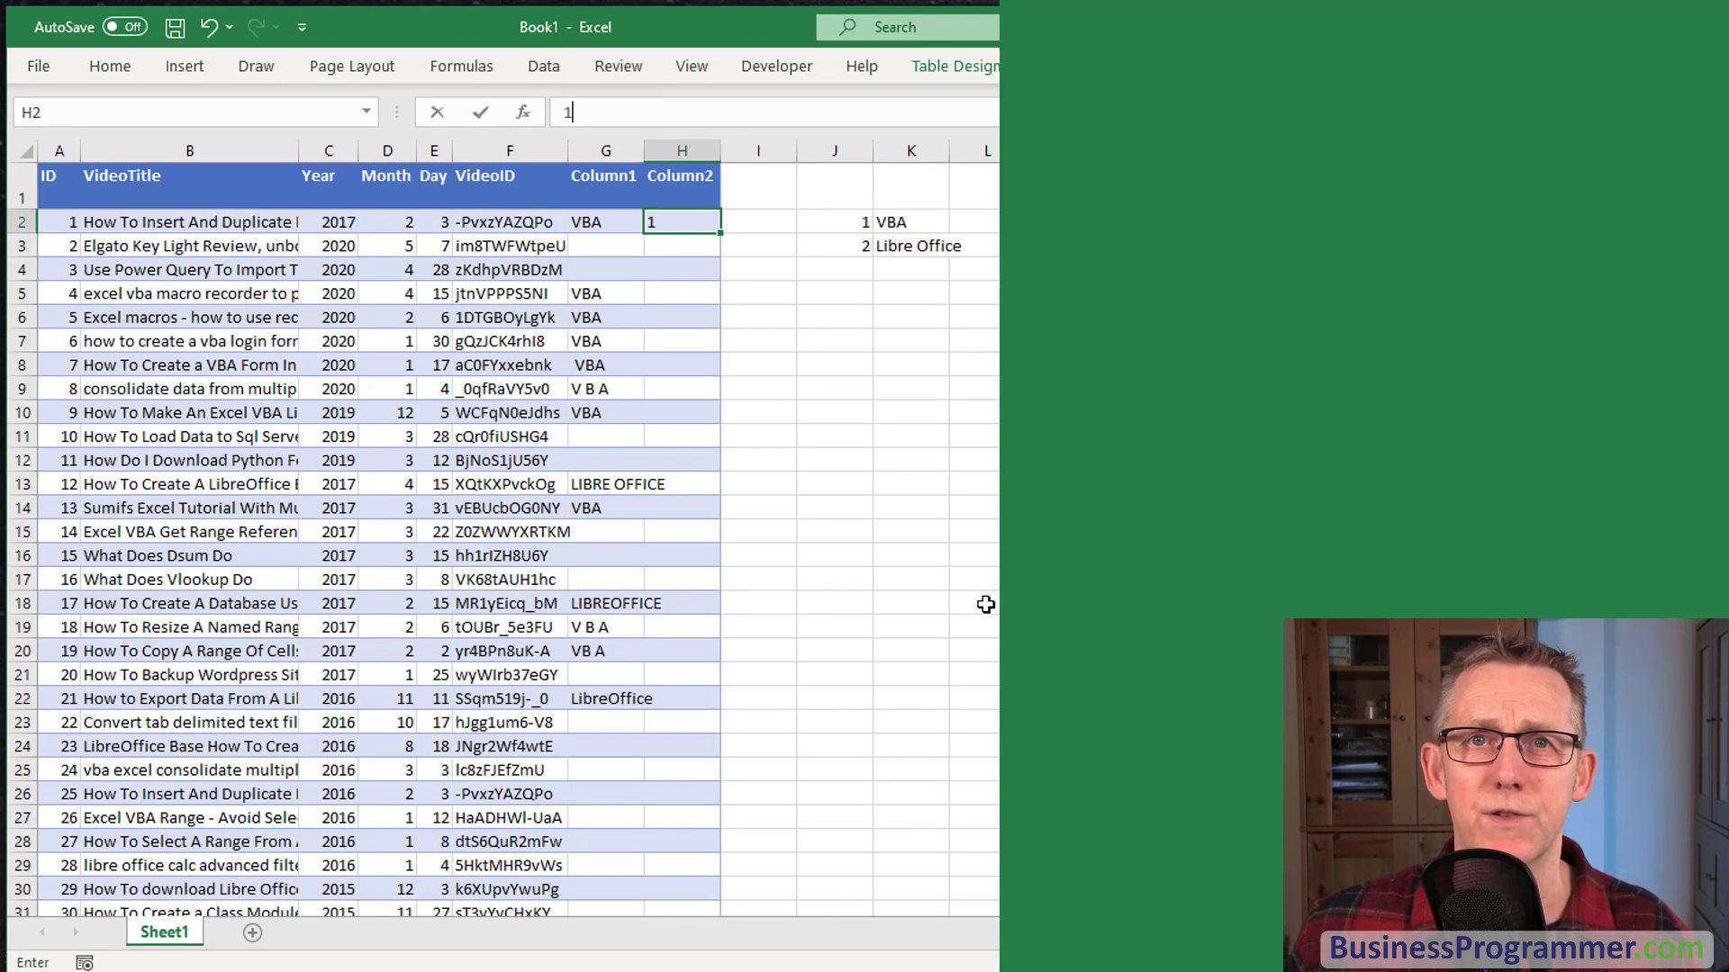
{"action": "key", "text": "Down"}
{"action": "type", "text": "1 1 1 1 1 1"}
{"action": "key", "text": "Down"}
{"action": "key", "text": "Down"}
{"action": "type", "text": "2 1"}
{"action": "key", "text": "Down"}
{"action": "key", "text": "Down"}
{"action": "key", "text": "Down"}
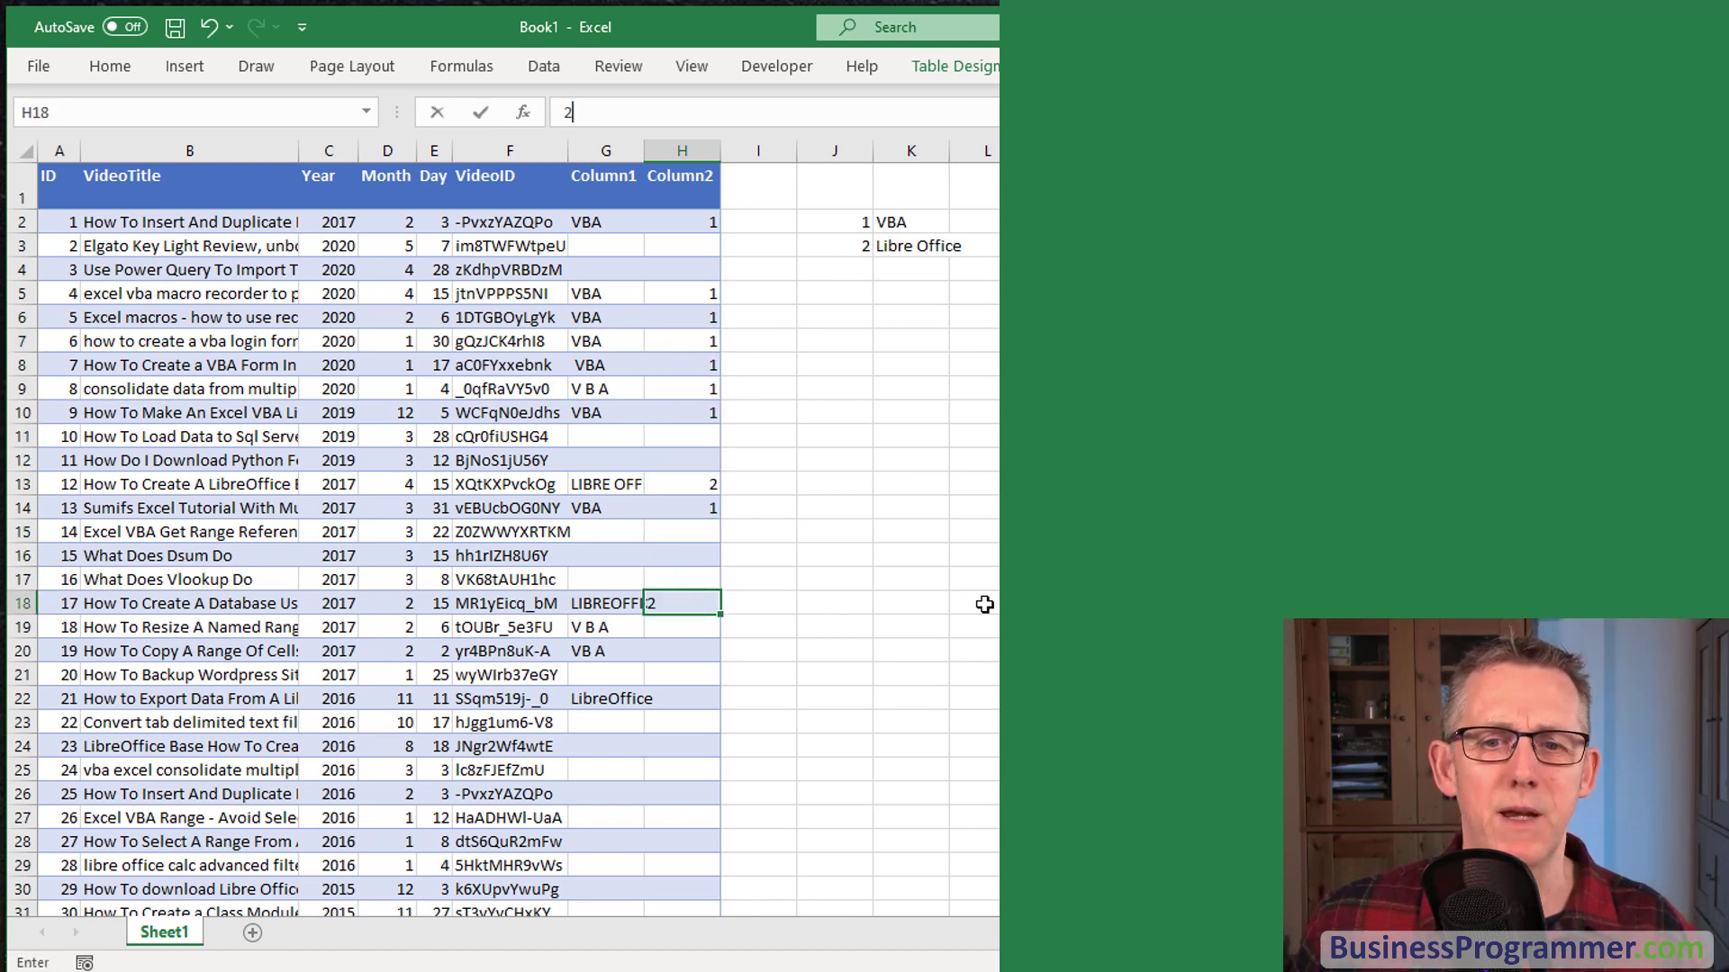
Add a VLOOKUP against $J$2:$K$4 returning column 2 to name each code
{"action": "type", "text": "2 1 1  2 =vlookup("}
{"action": "key", "text": "Left"}
{"action": "type", "text": ","}
{"action": "key", "text": "Right"}
{"action": "key", "text": "shift+Right"}
{"action": "key", "text": "shift+Down"}
{"action": "key", "text": "shift+Down"}
{"action": "key", "text": "F4"}
{"action": "type", "text": ",2,false)"}
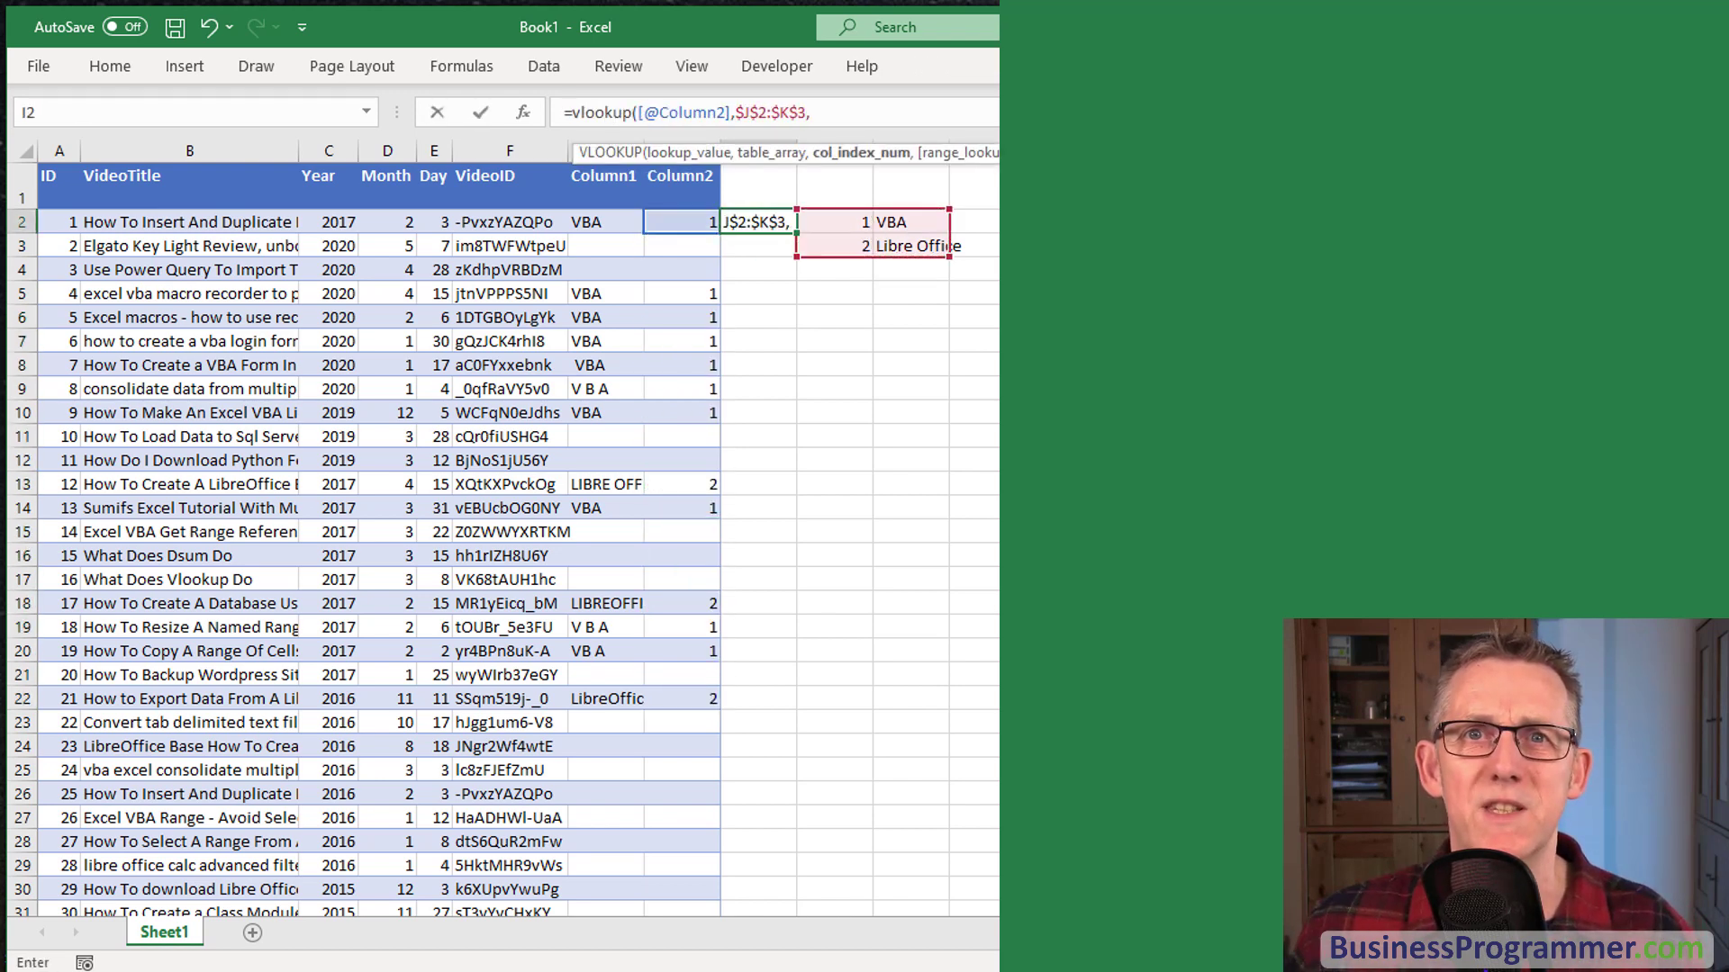
{"action": "key", "text": "Return"}
Add code 3 mapped to 'Other' in the lookup list
{"action": "left_click", "coordinate": [910, 269]}
{"action": "type", "text": "Other"}
{"action": "double_click", "coordinate": [758, 222]}
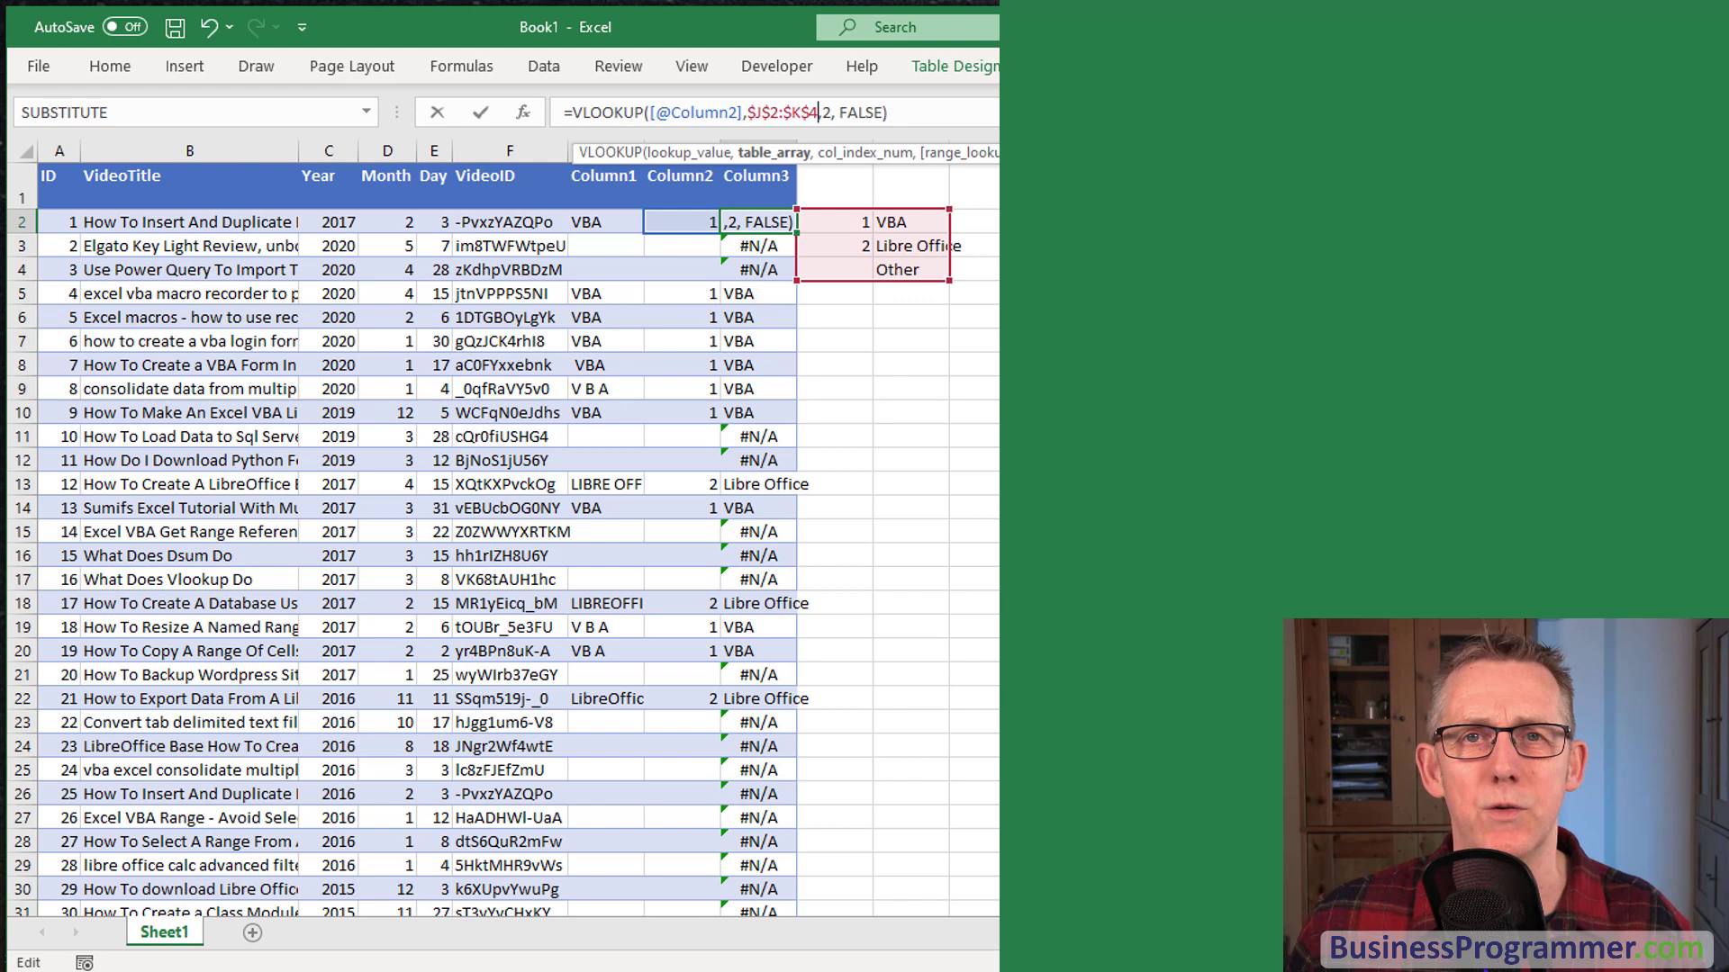
{"action": "key", "text": "Escape"}
{"action": "left_click", "coordinate": [835, 270]}
{"action": "type", "text": "3"}
Fill every blank Column2 cell with code 3 using Go To Special > Blanks and Ctrl+Enter
{"action": "left_click", "coordinate": [682, 174]}
{"action": "key", "text": "ctrl+space"}
{"action": "key", "text": "F5"}
{"action": "left_click", "coordinate": [292, 528]}
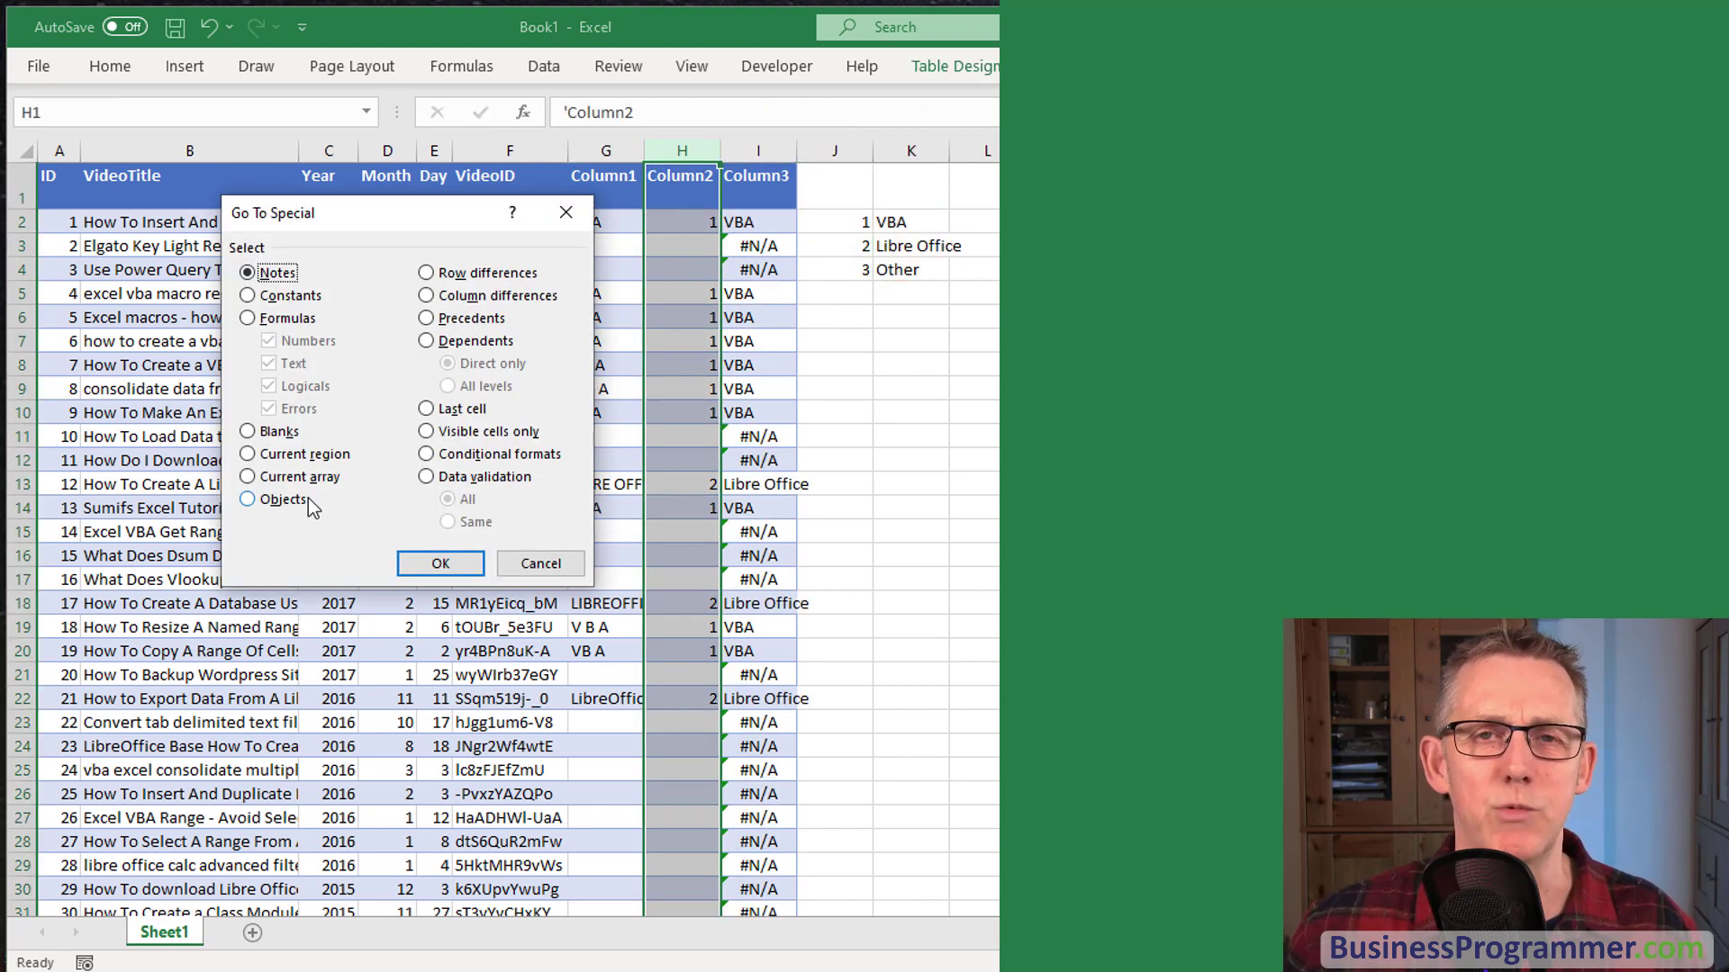
{"action": "left_click", "coordinate": [276, 433]}
{"action": "left_click", "coordinate": [439, 564]}
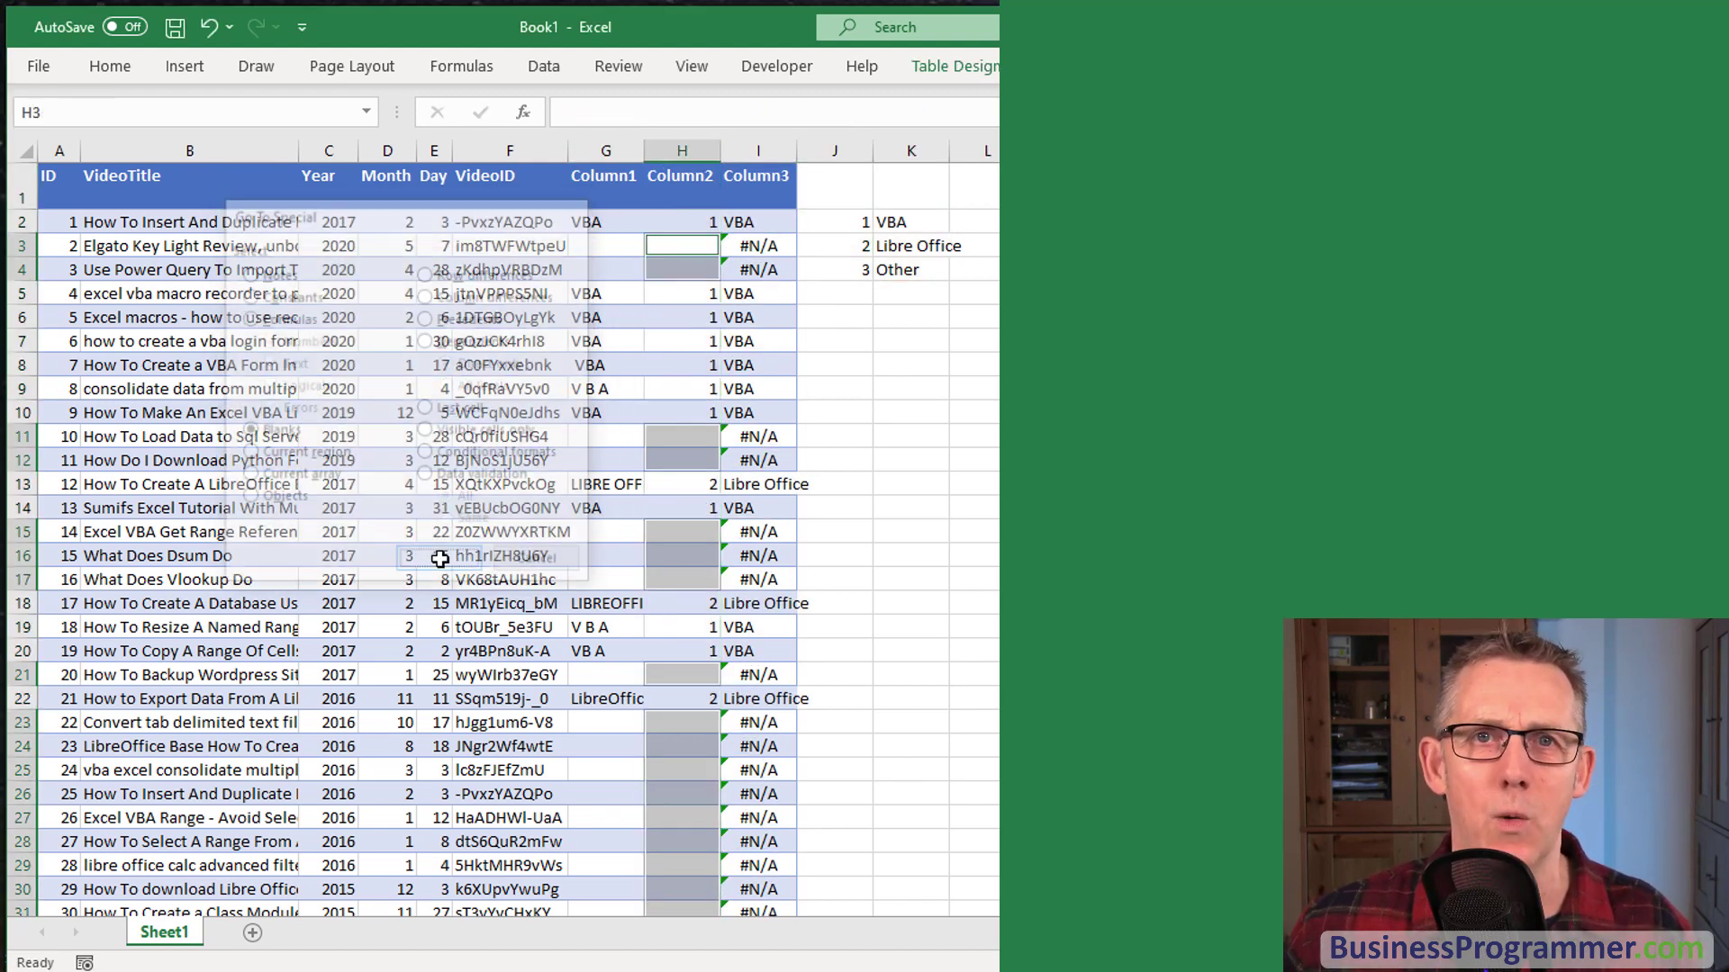
{"action": "type", "text": "3"}
{"action": "key", "text": "ctrl+Return"}
{"action": "left_click", "coordinate": [981, 556]}
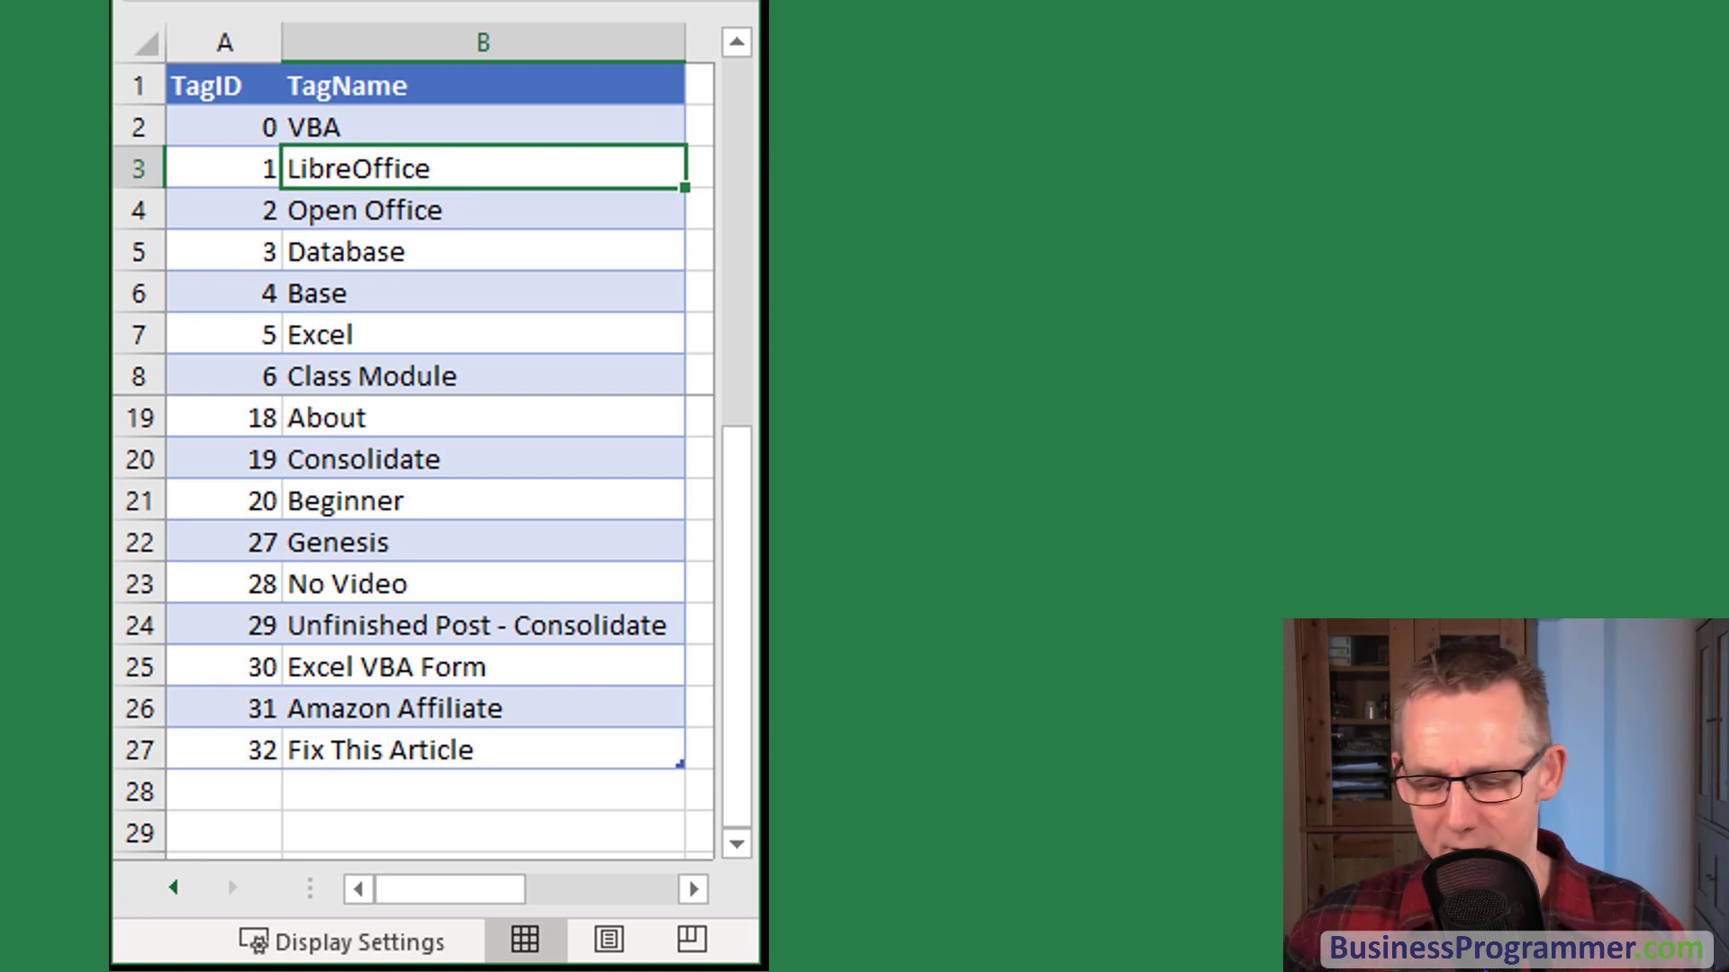
Overwrite tag 1's name in cell B3 with 'Libre Office'
{"action": "type", "text": "Libree"}
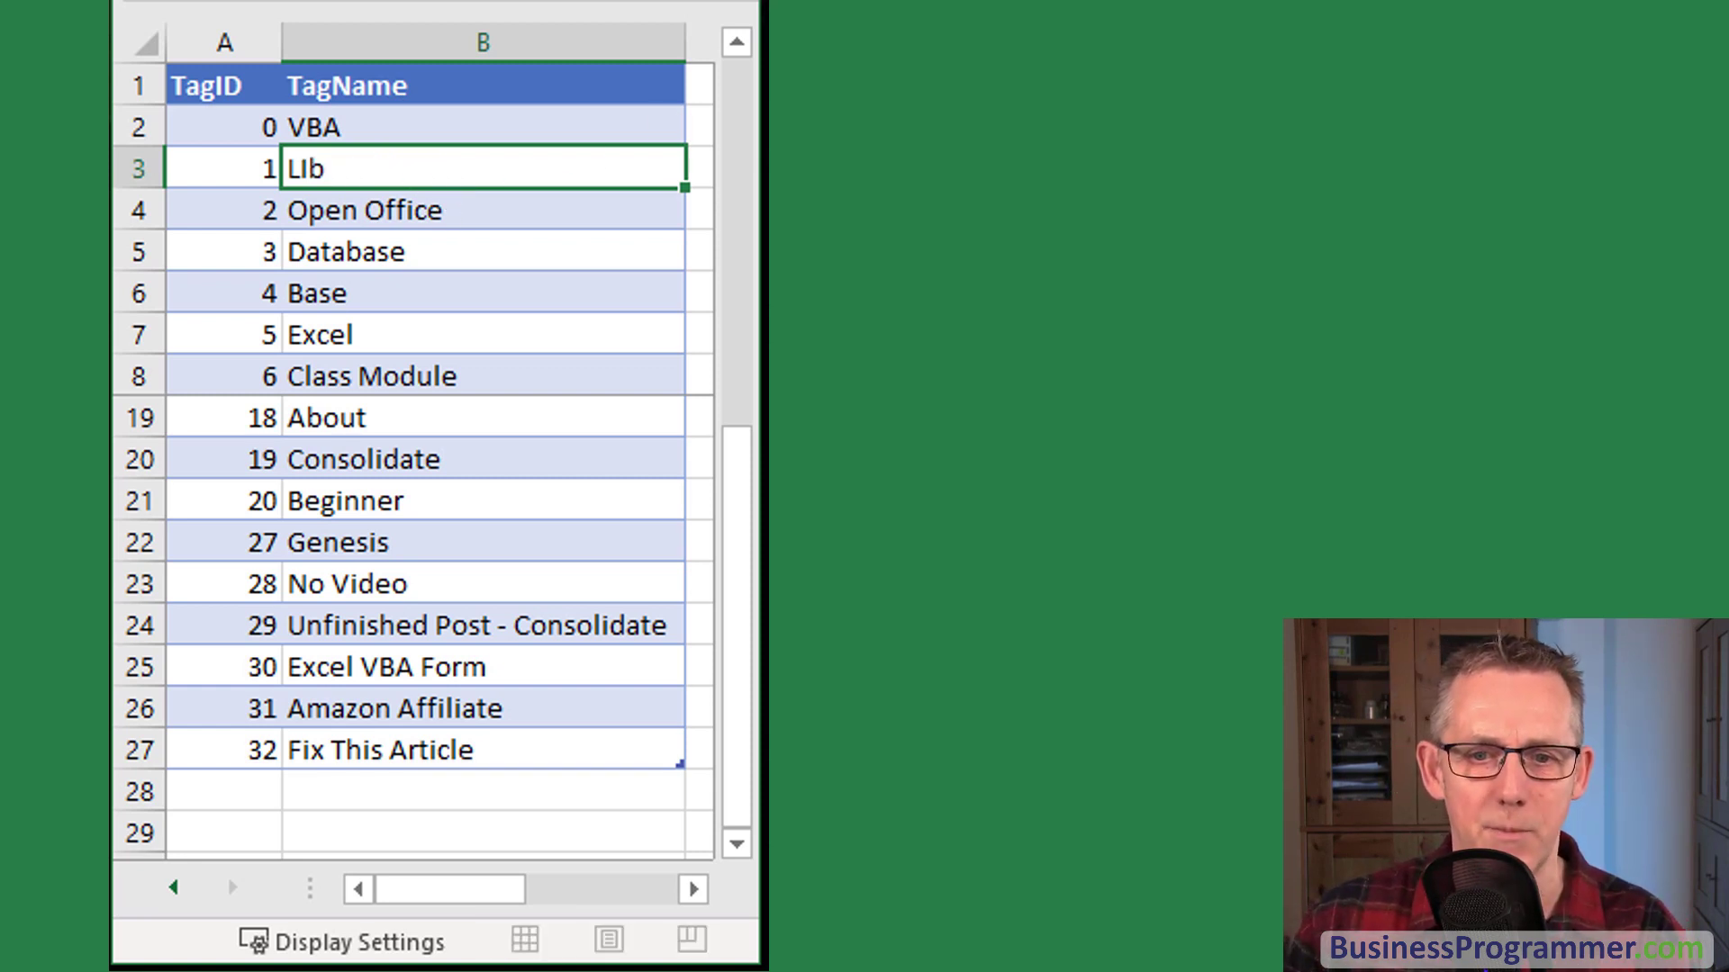
{"action": "key", "text": "BackSpace"}
{"action": "key", "text": "BackSpace"}
{"action": "type", "text": "e Office"}
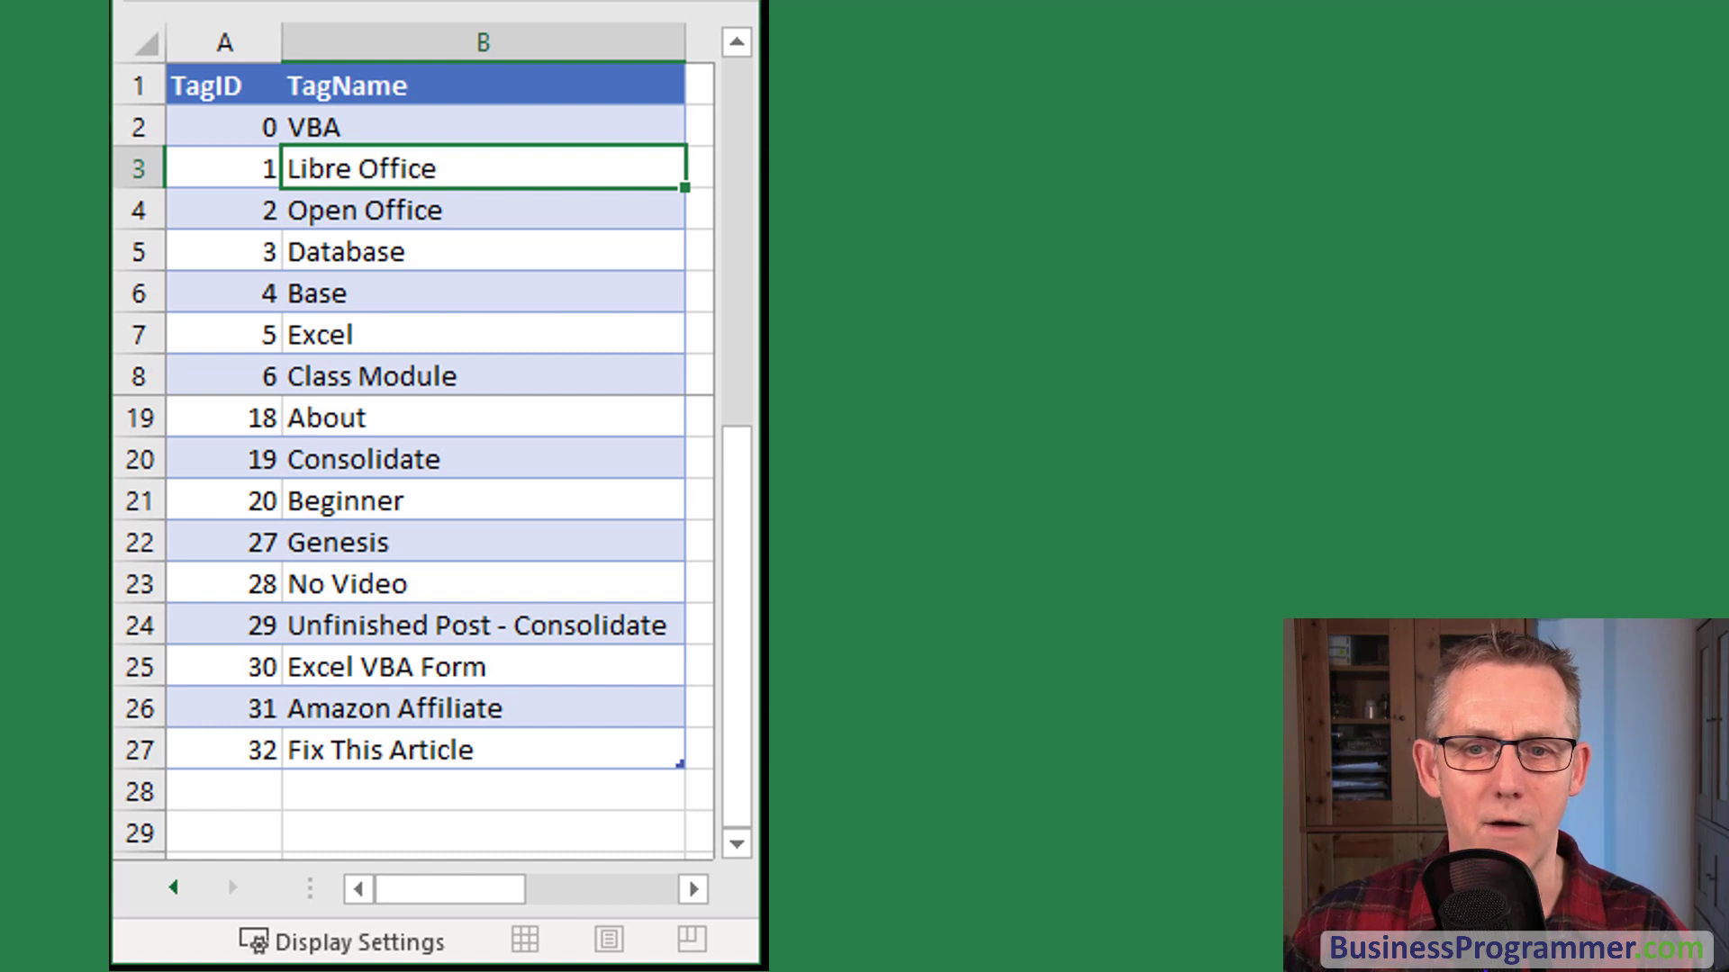
{"action": "key", "text": "Return"}
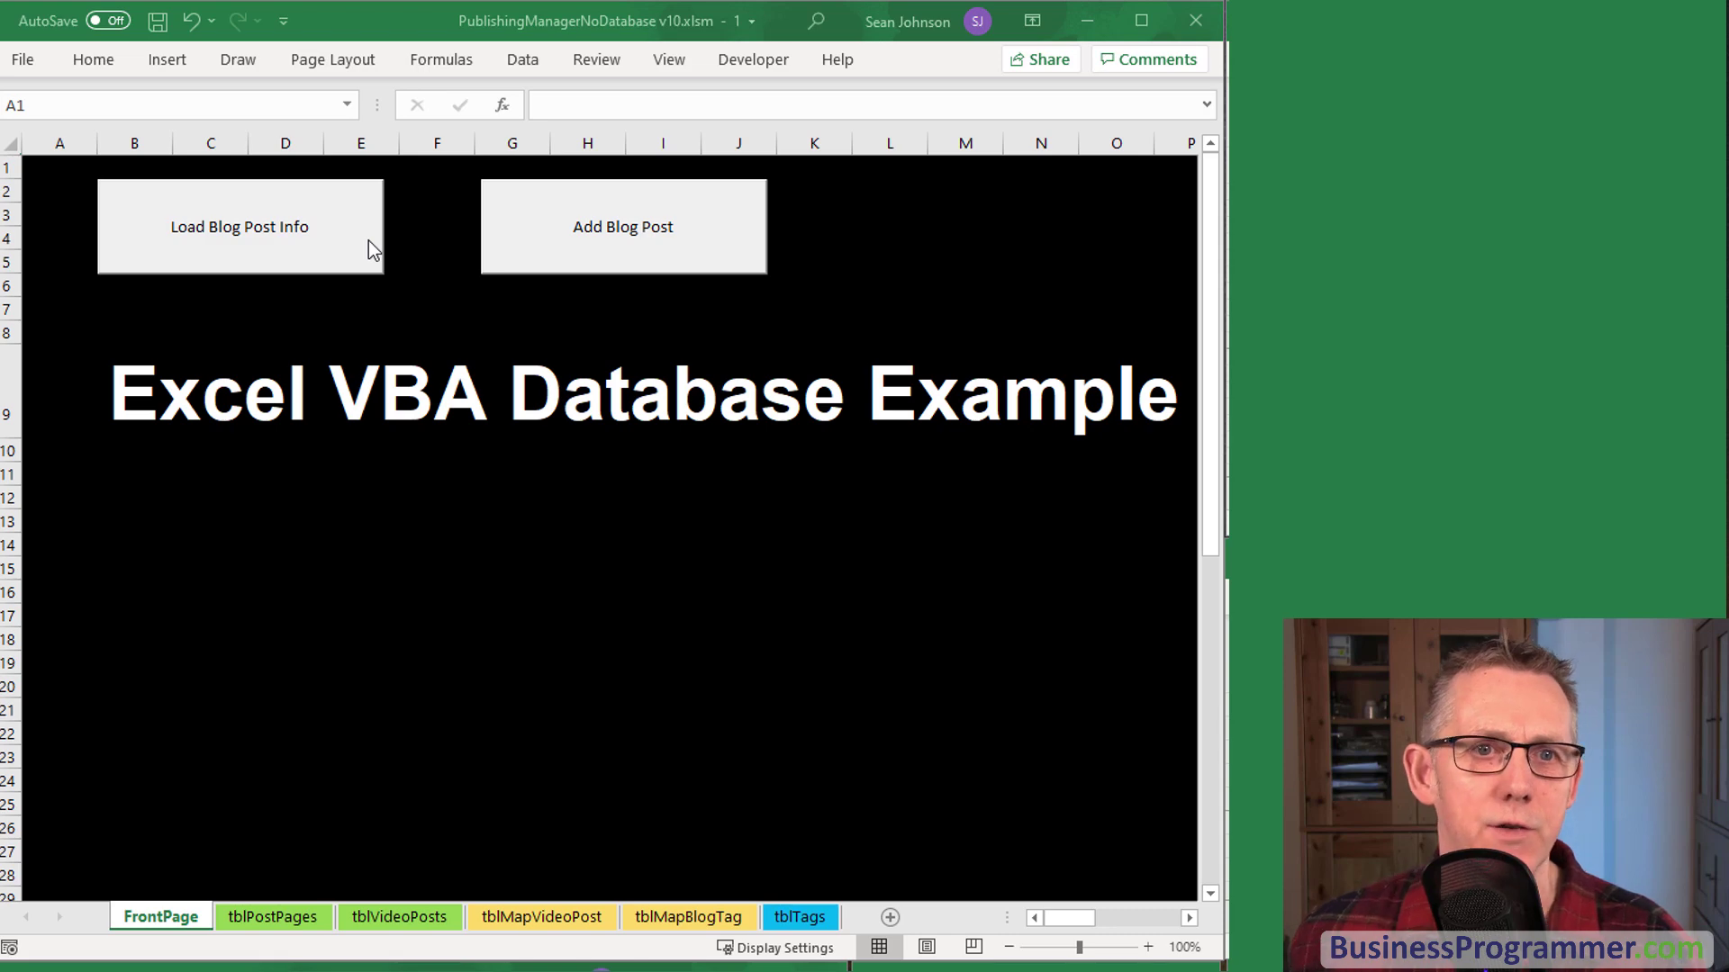
Open the form, list 2020 posts and preview the Code In LibreOffice Base, Insert Dynamic Image and Sub Form videos
{"action": "left_click", "coordinate": [262, 232]}
{"action": "left_click", "coordinate": [262, 233]}
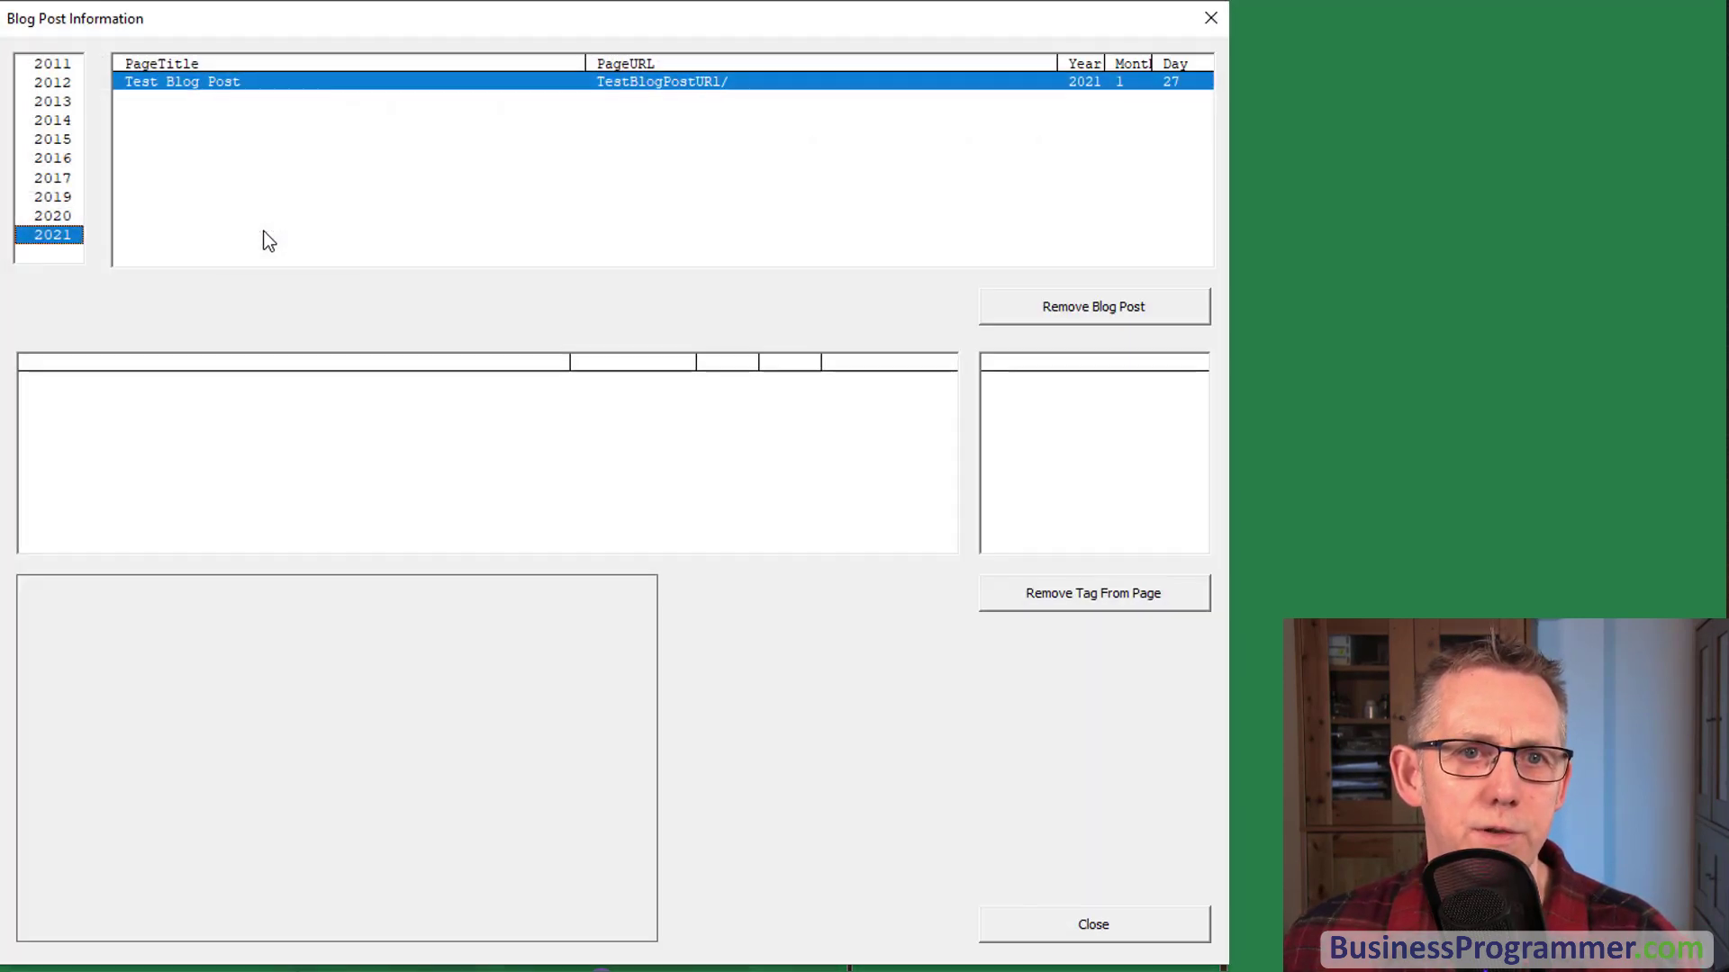
{"action": "left_click", "coordinate": [63, 217]}
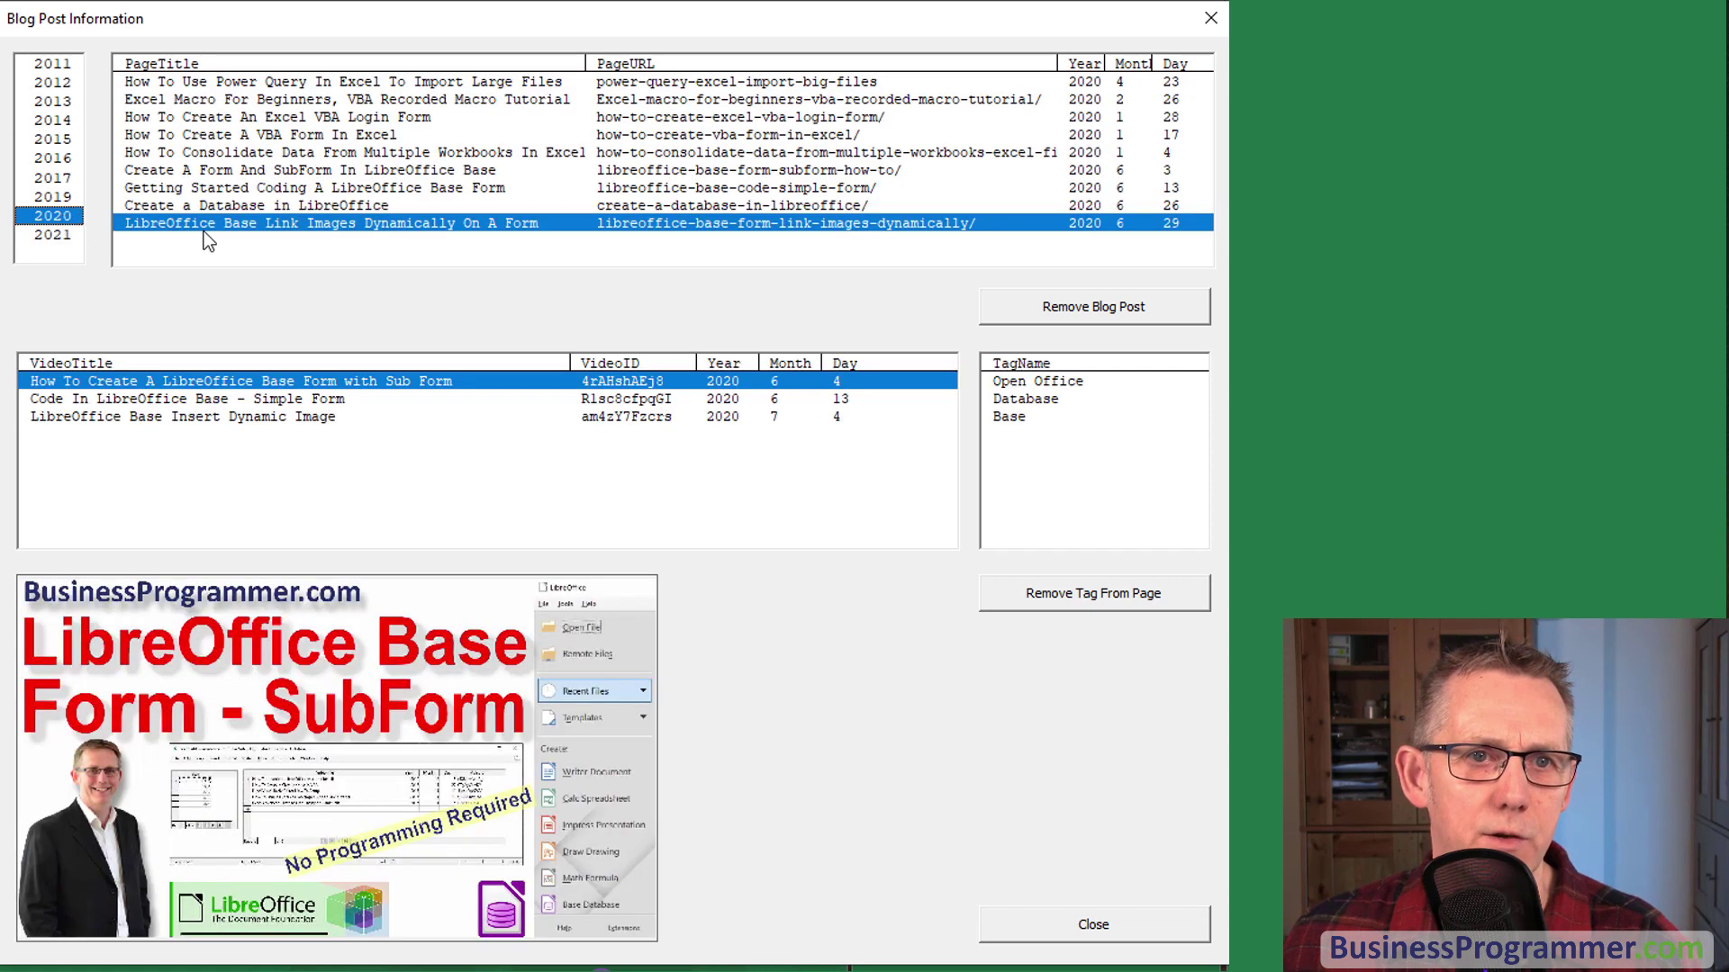
{"action": "left_click", "coordinate": [166, 398]}
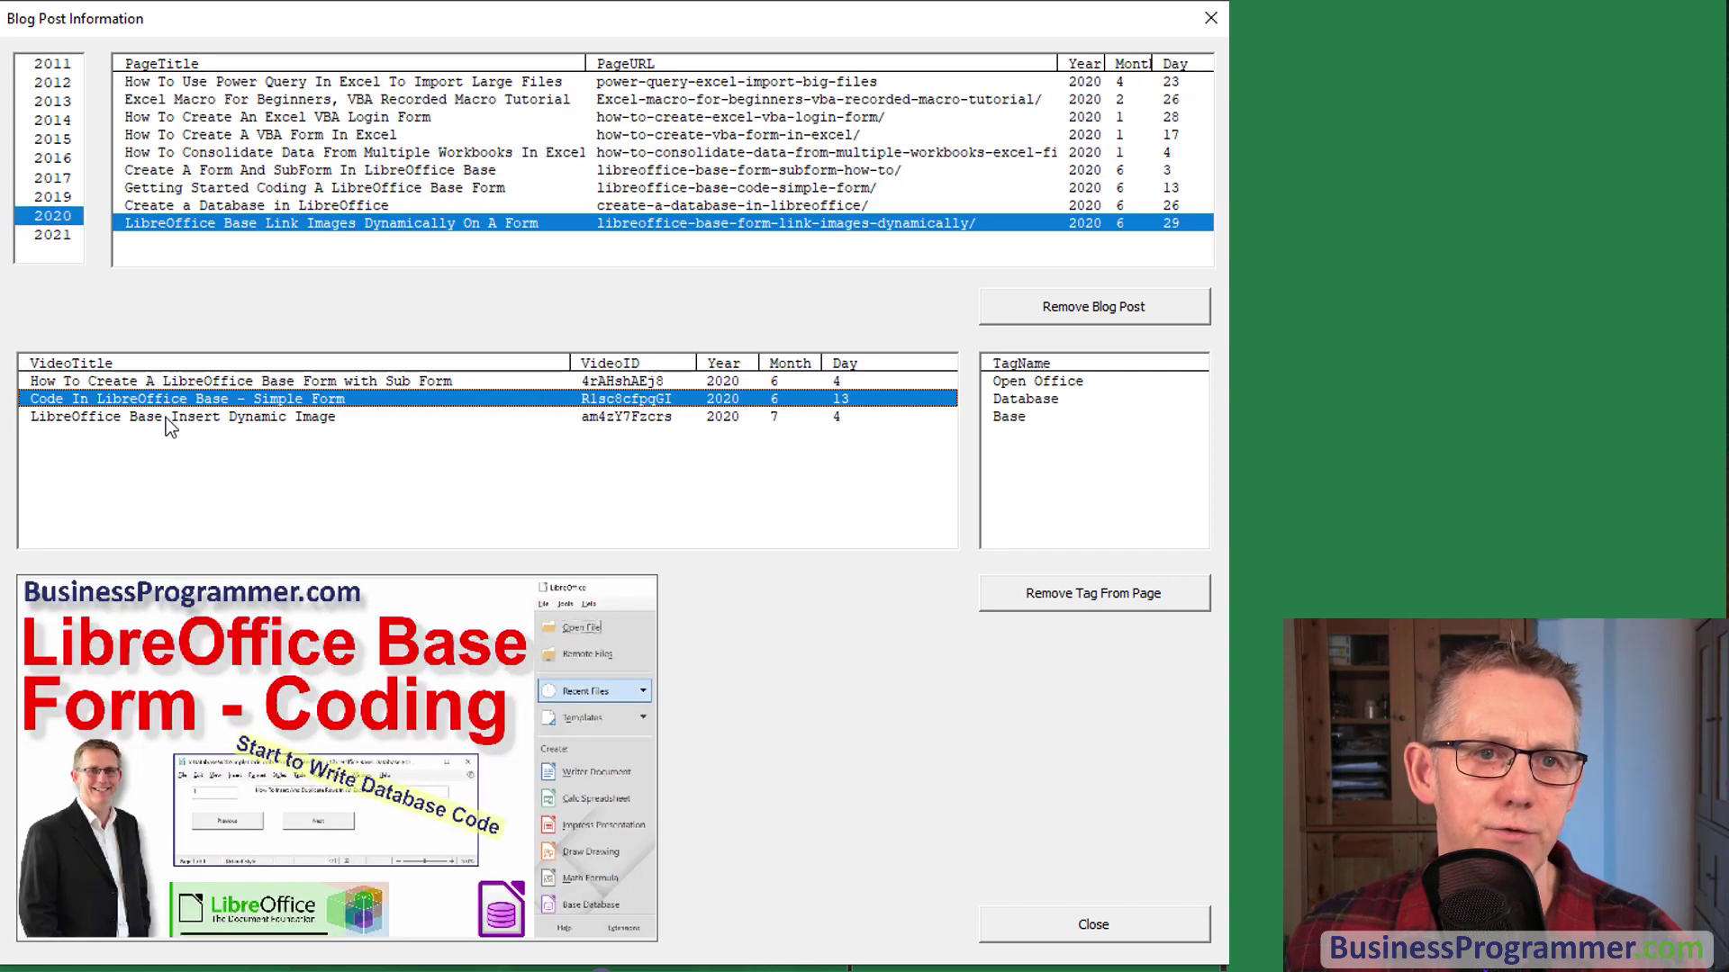
{"action": "left_click", "coordinate": [166, 416]}
{"action": "left_click", "coordinate": [167, 396]}
{"action": "left_click", "coordinate": [167, 382]}
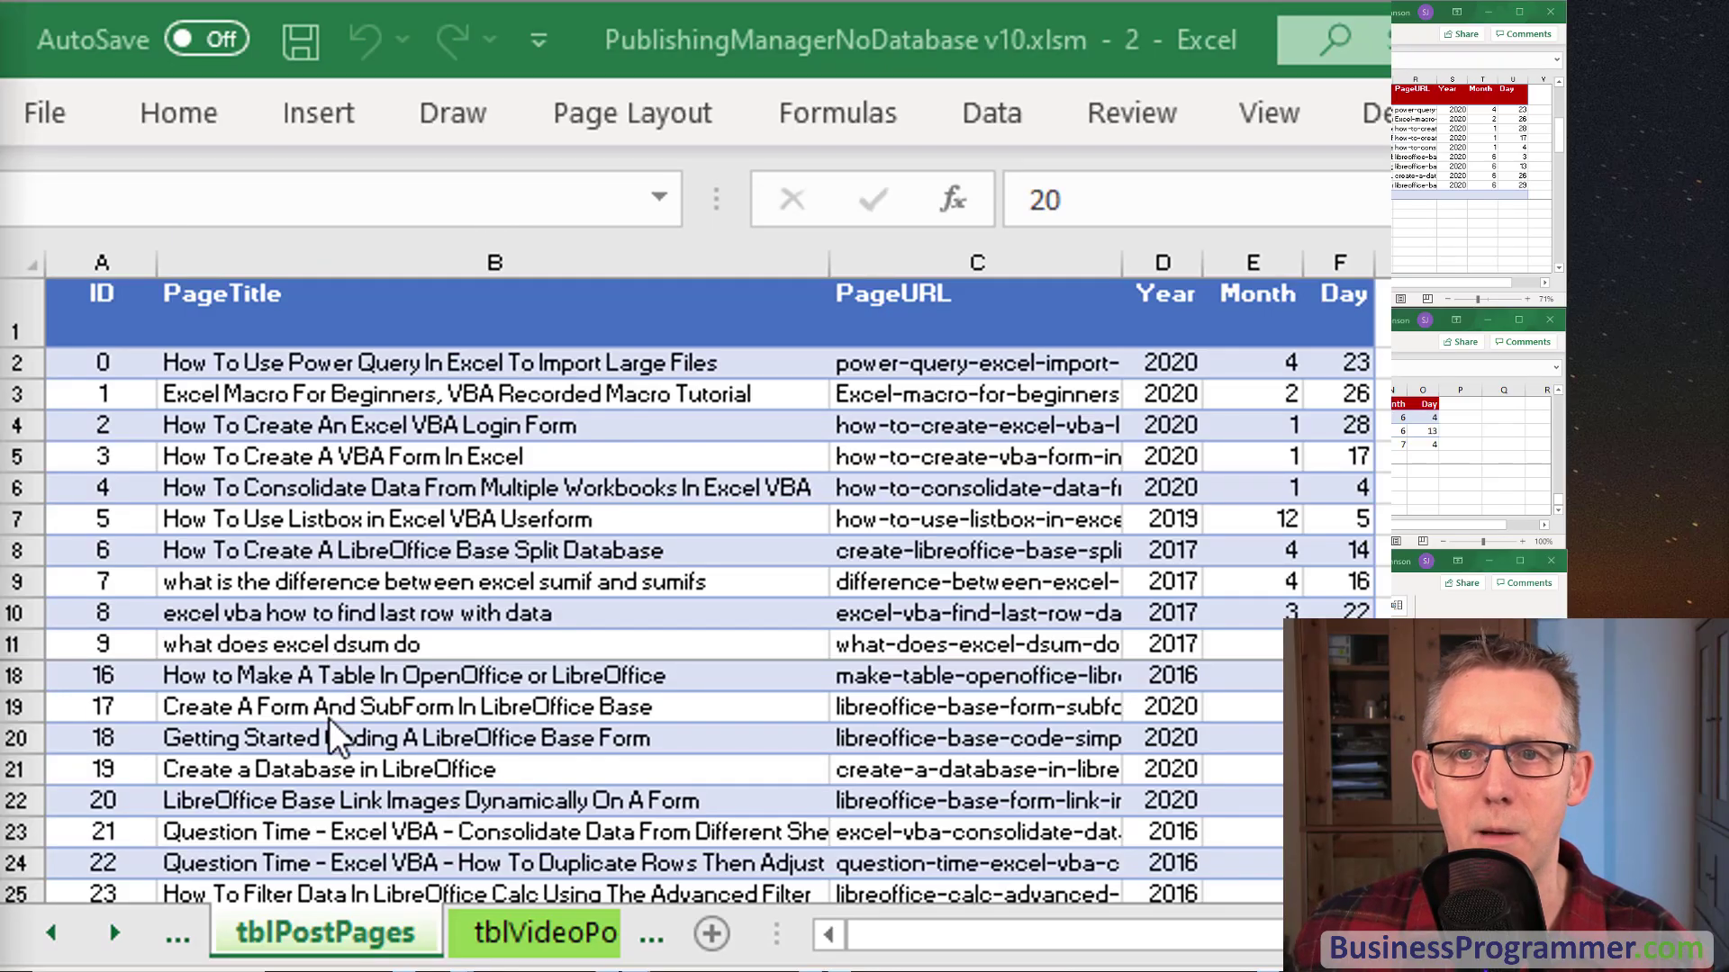
{"action": "left_click", "coordinate": [137, 799]}
{"action": "left_click", "coordinate": [180, 800]}
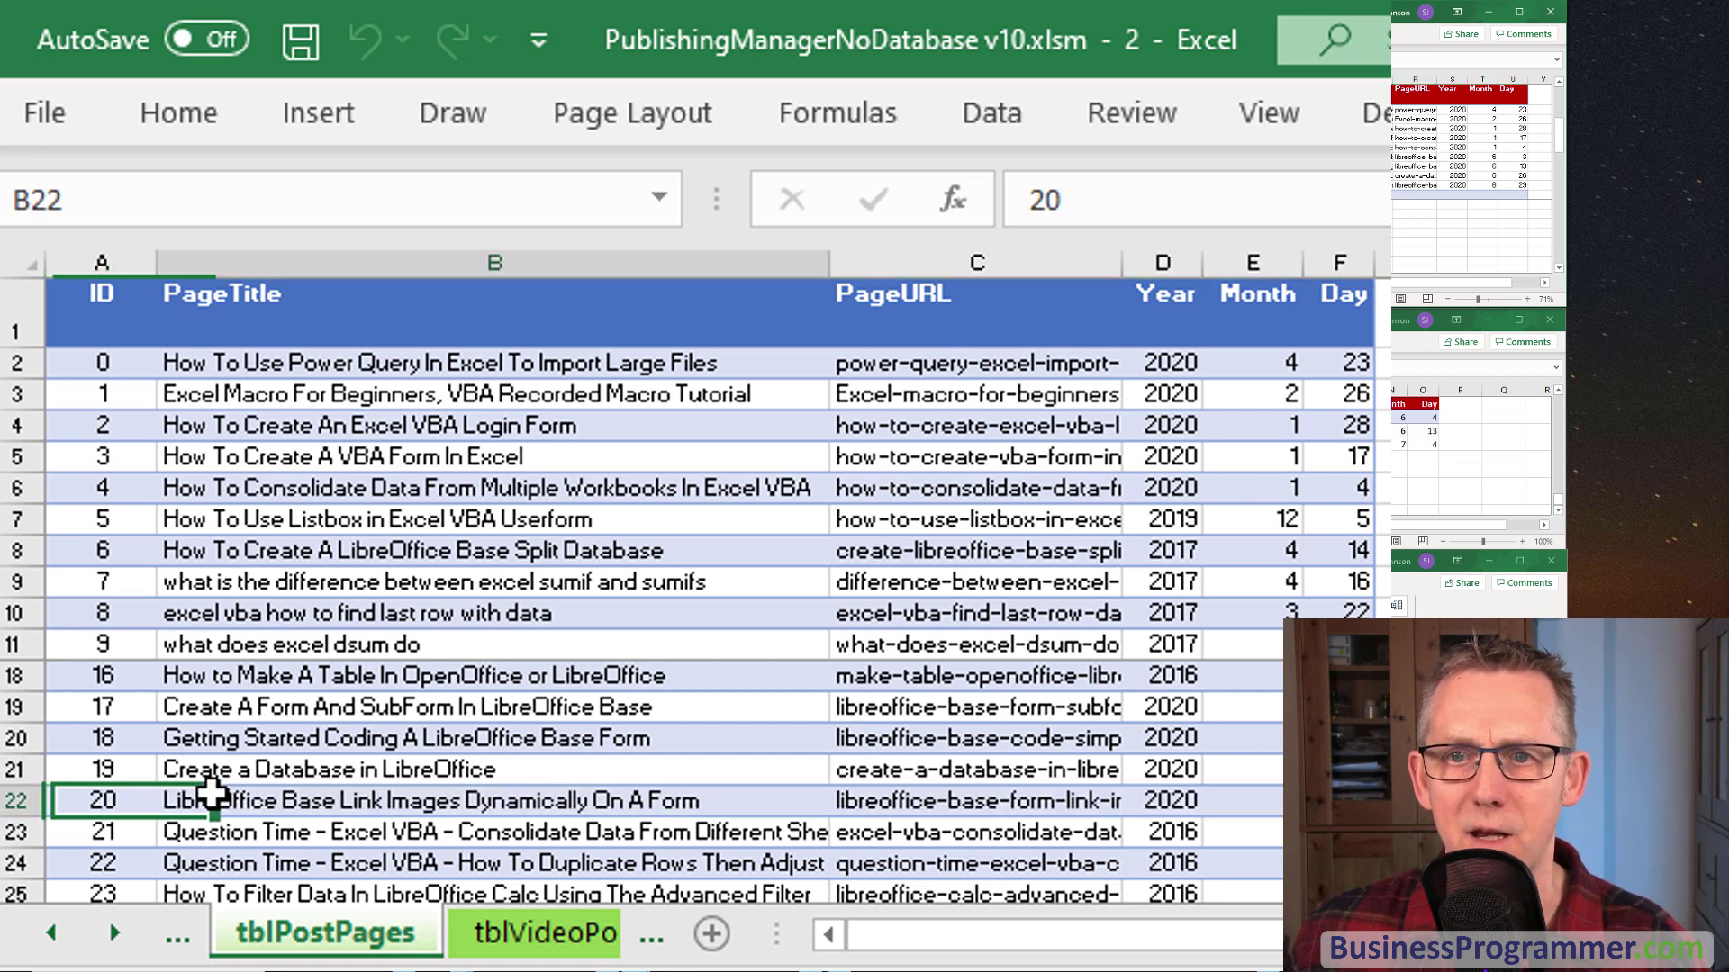
{"action": "left_click", "coordinate": [119, 801]}
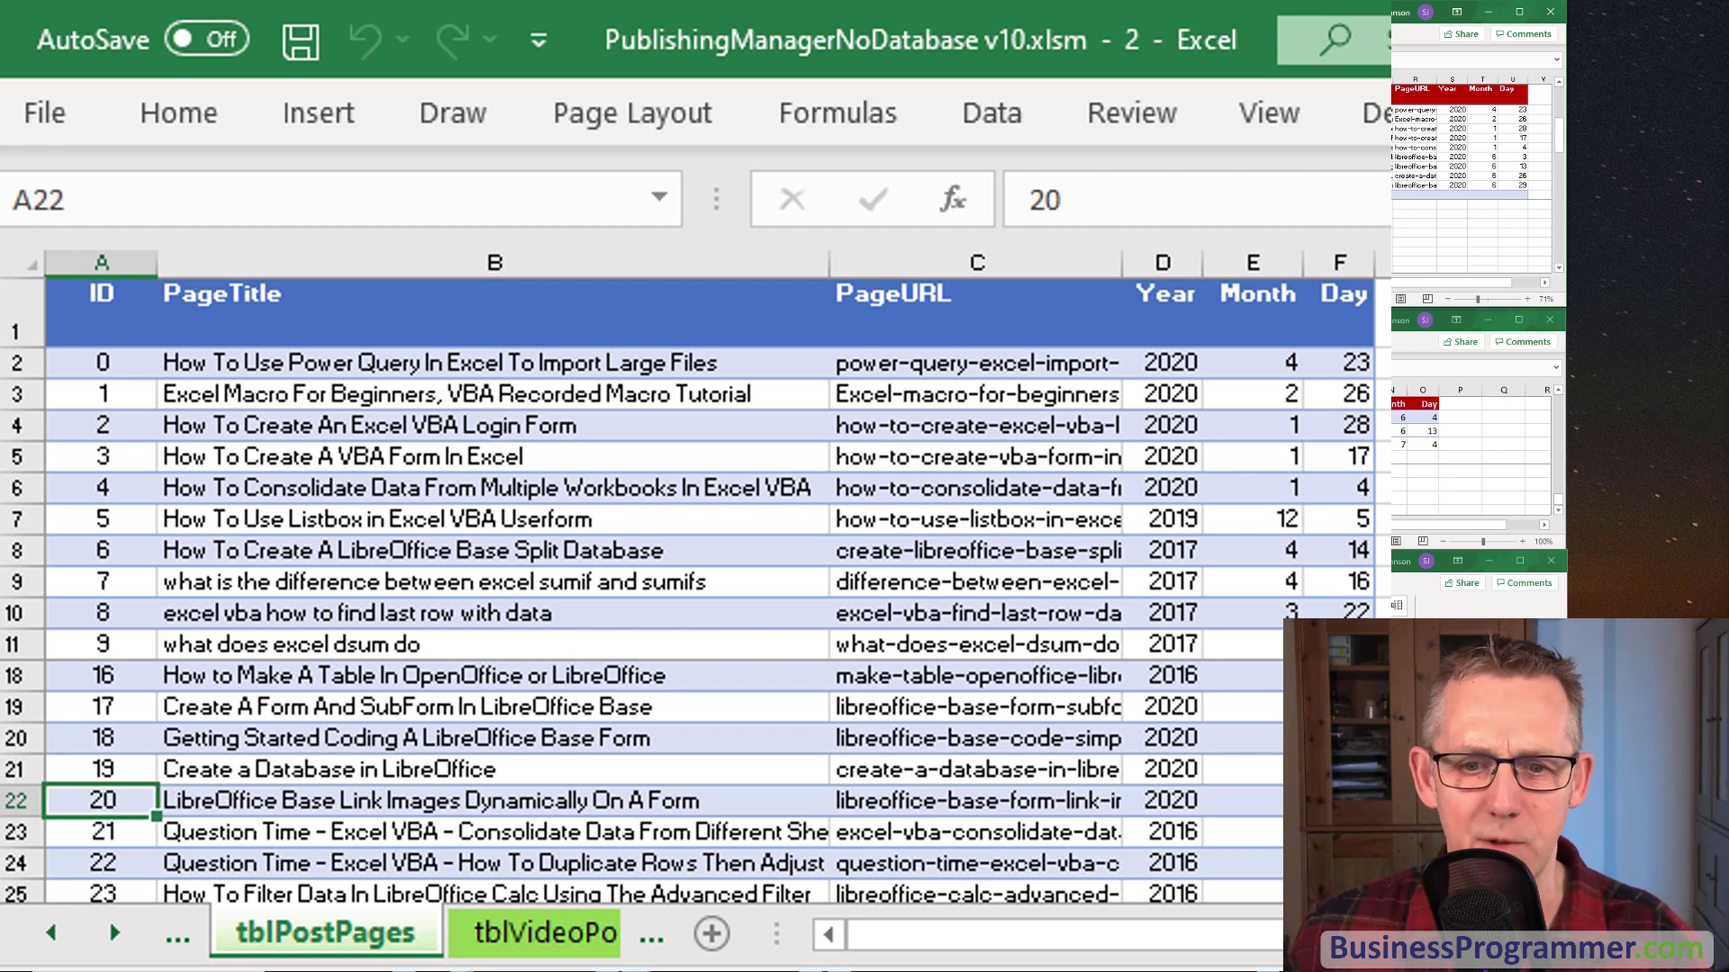
{"action": "key", "text": "alt+Tab"}
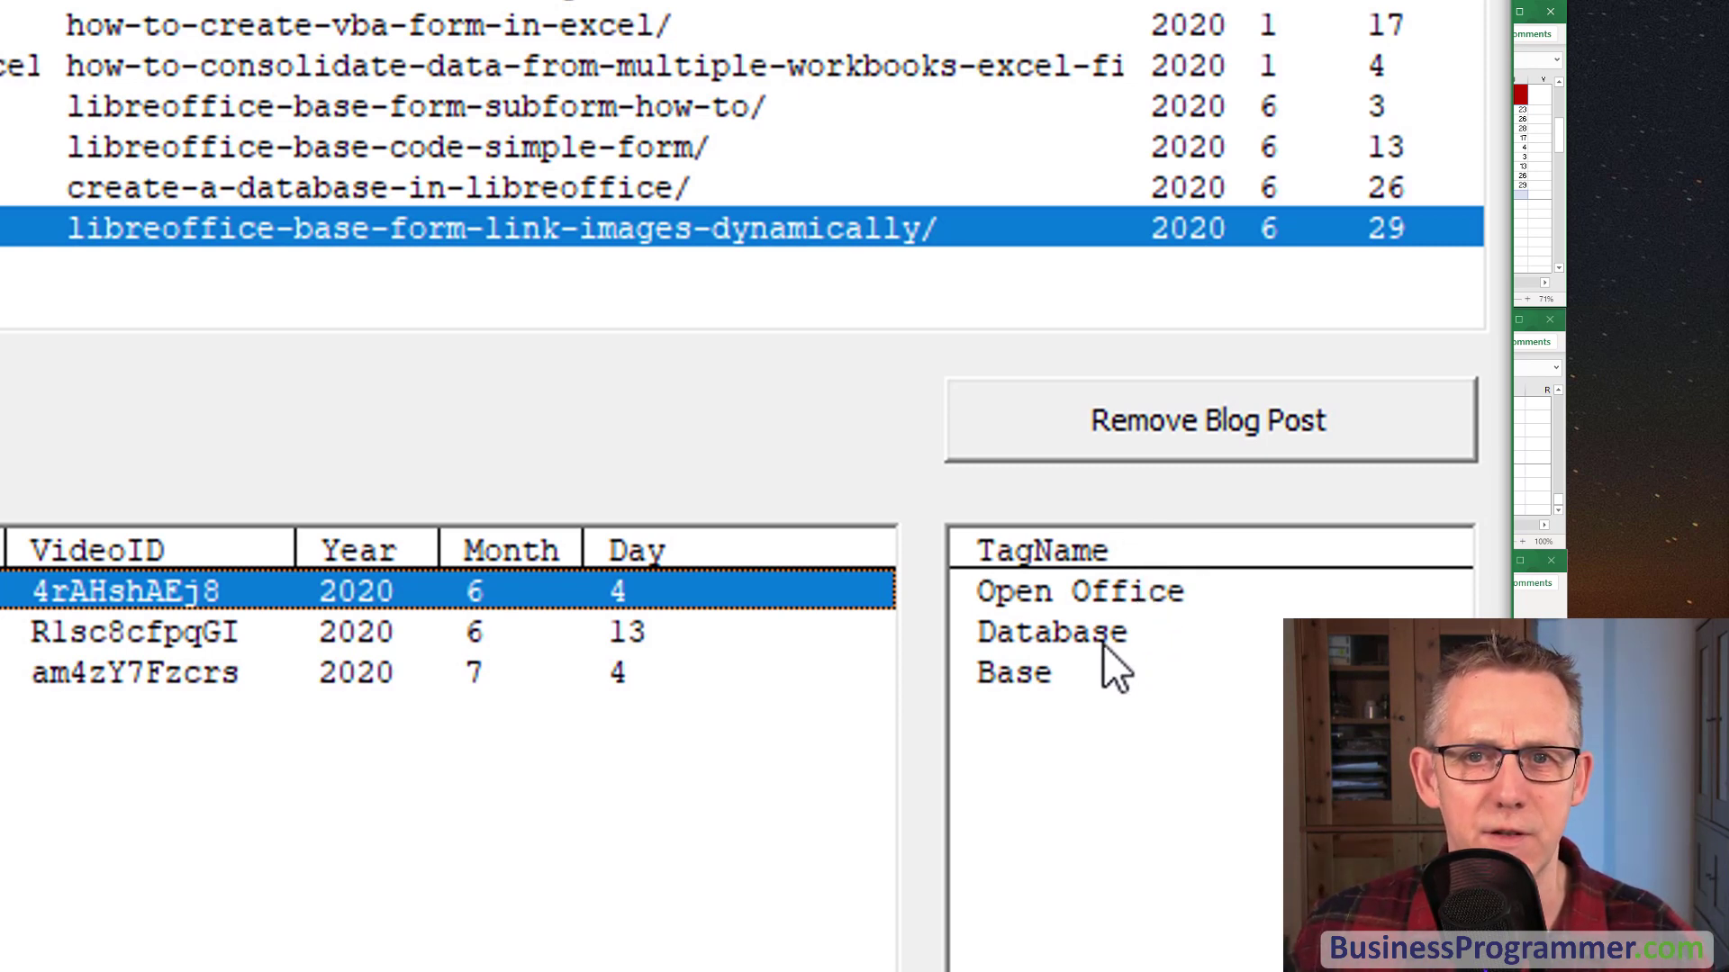
Select the Open Office, Database and Base tags (A4:B6) in the tblTags window
{"action": "key", "text": "alt+Tab"}
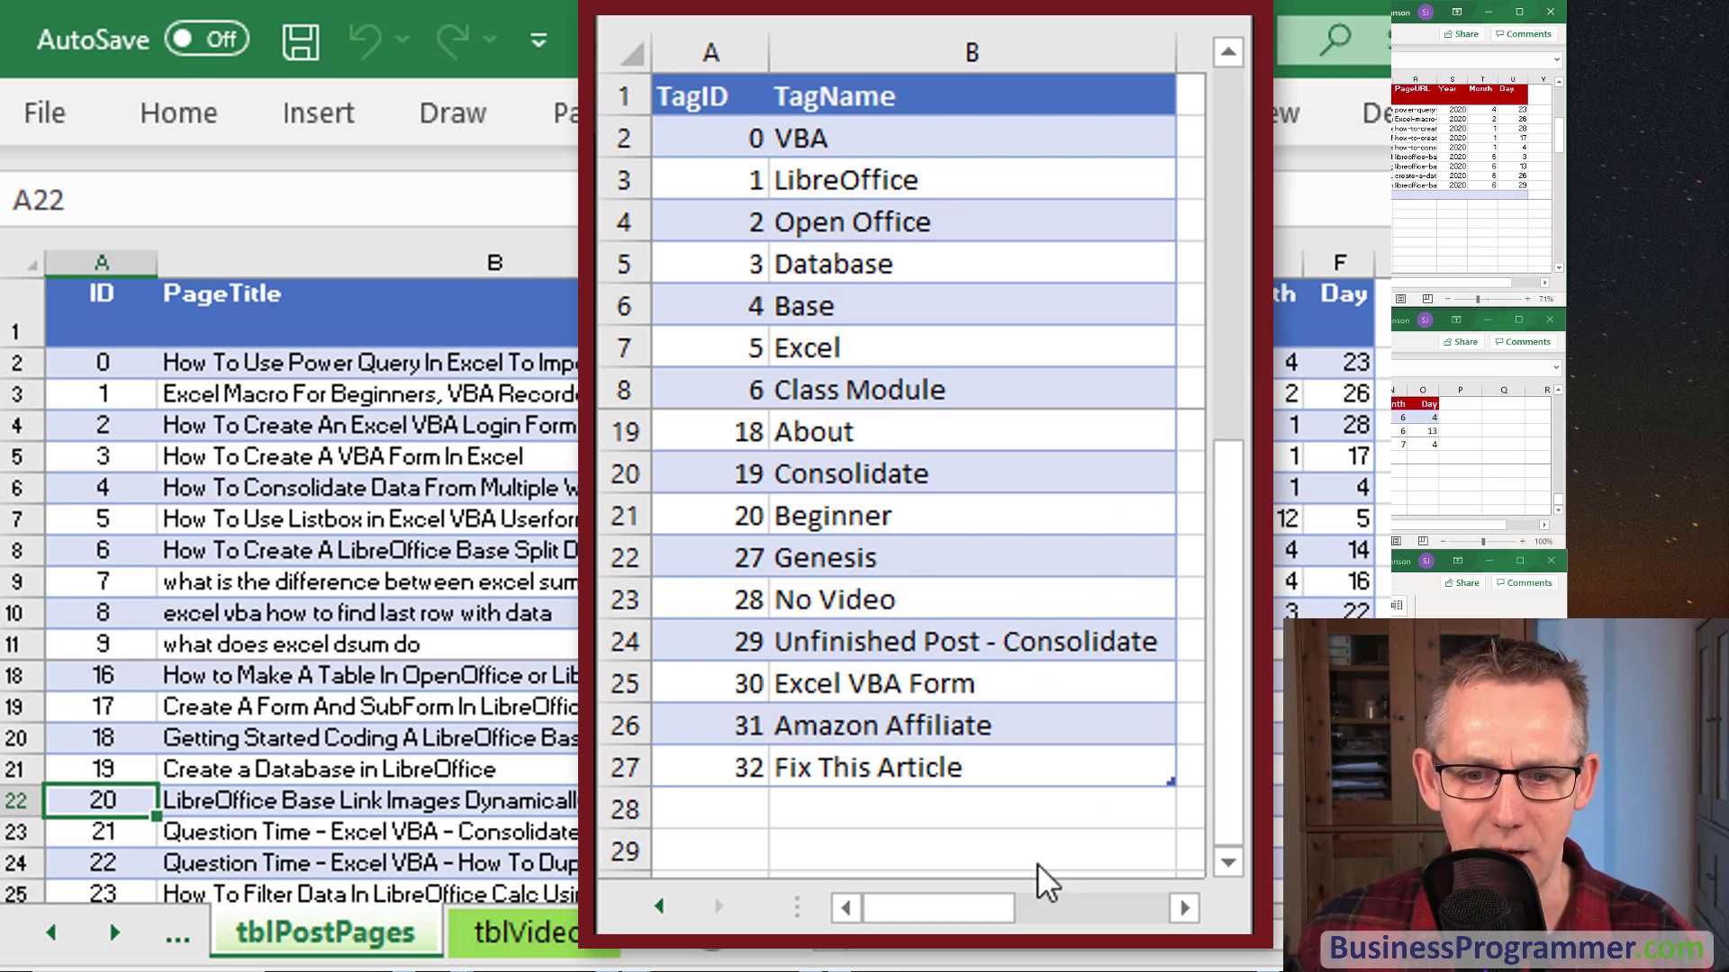
{"action": "left_click_drag", "start_coordinate": [945, 306], "coordinate": [881, 225]}
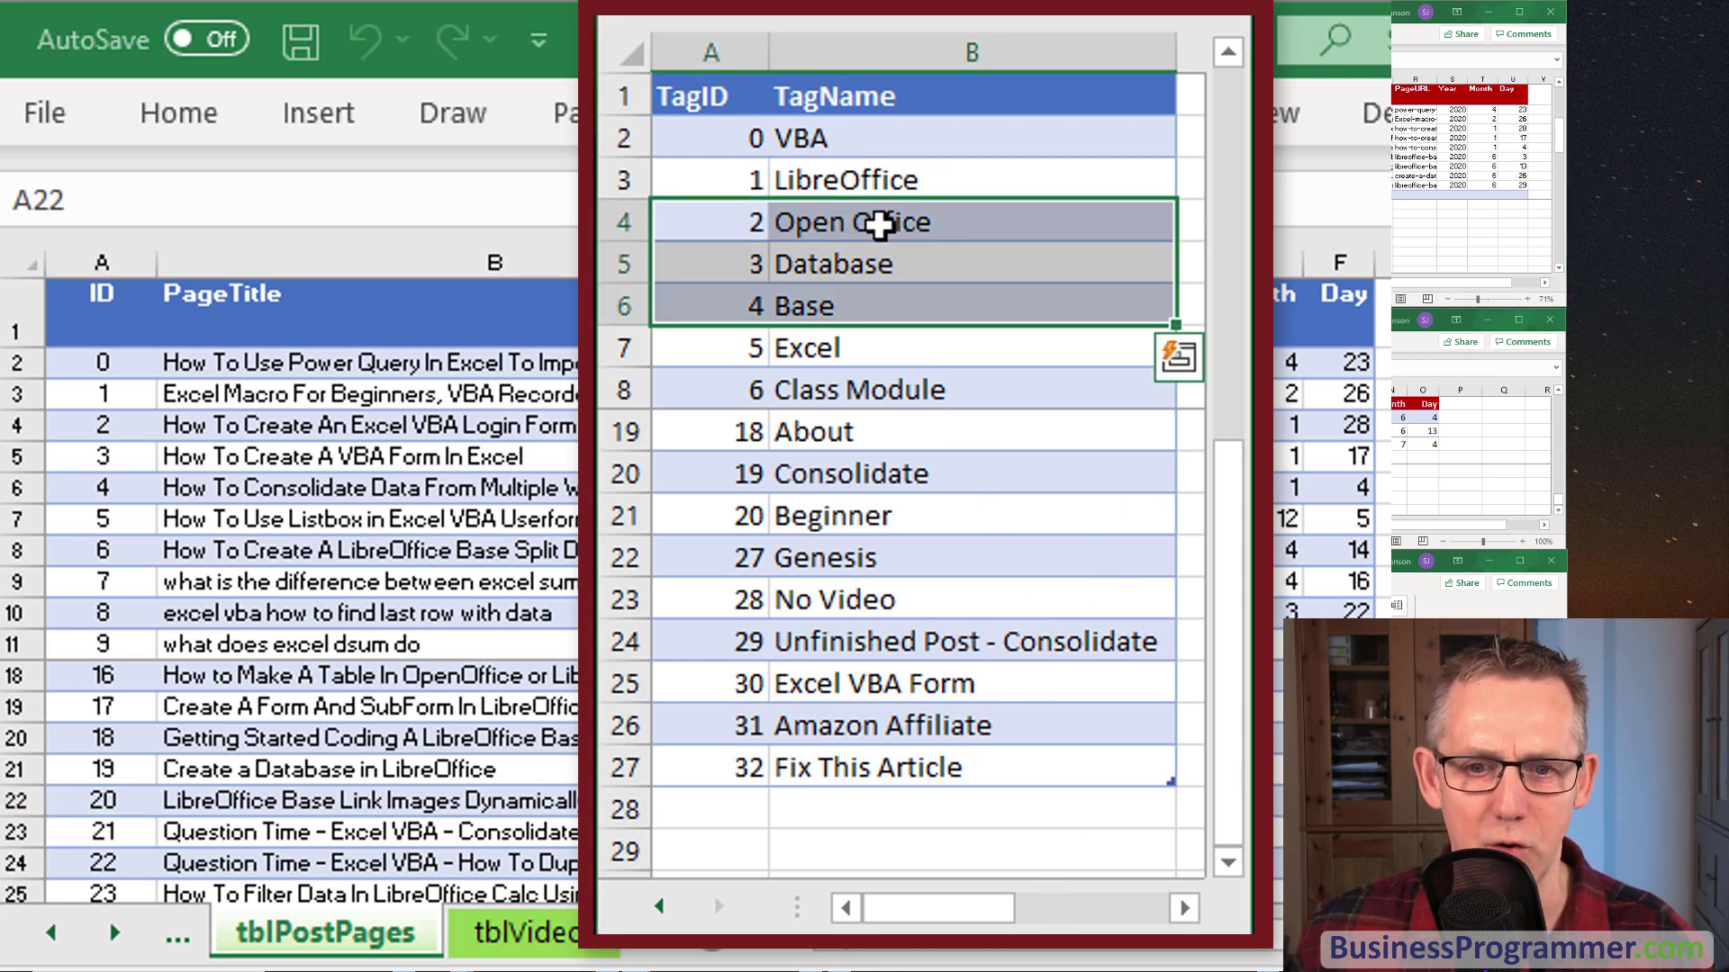
{"action": "left_click", "coordinate": [880, 224]}
{"action": "left_click_drag", "start_coordinate": [744, 225], "coordinate": [850, 287]}
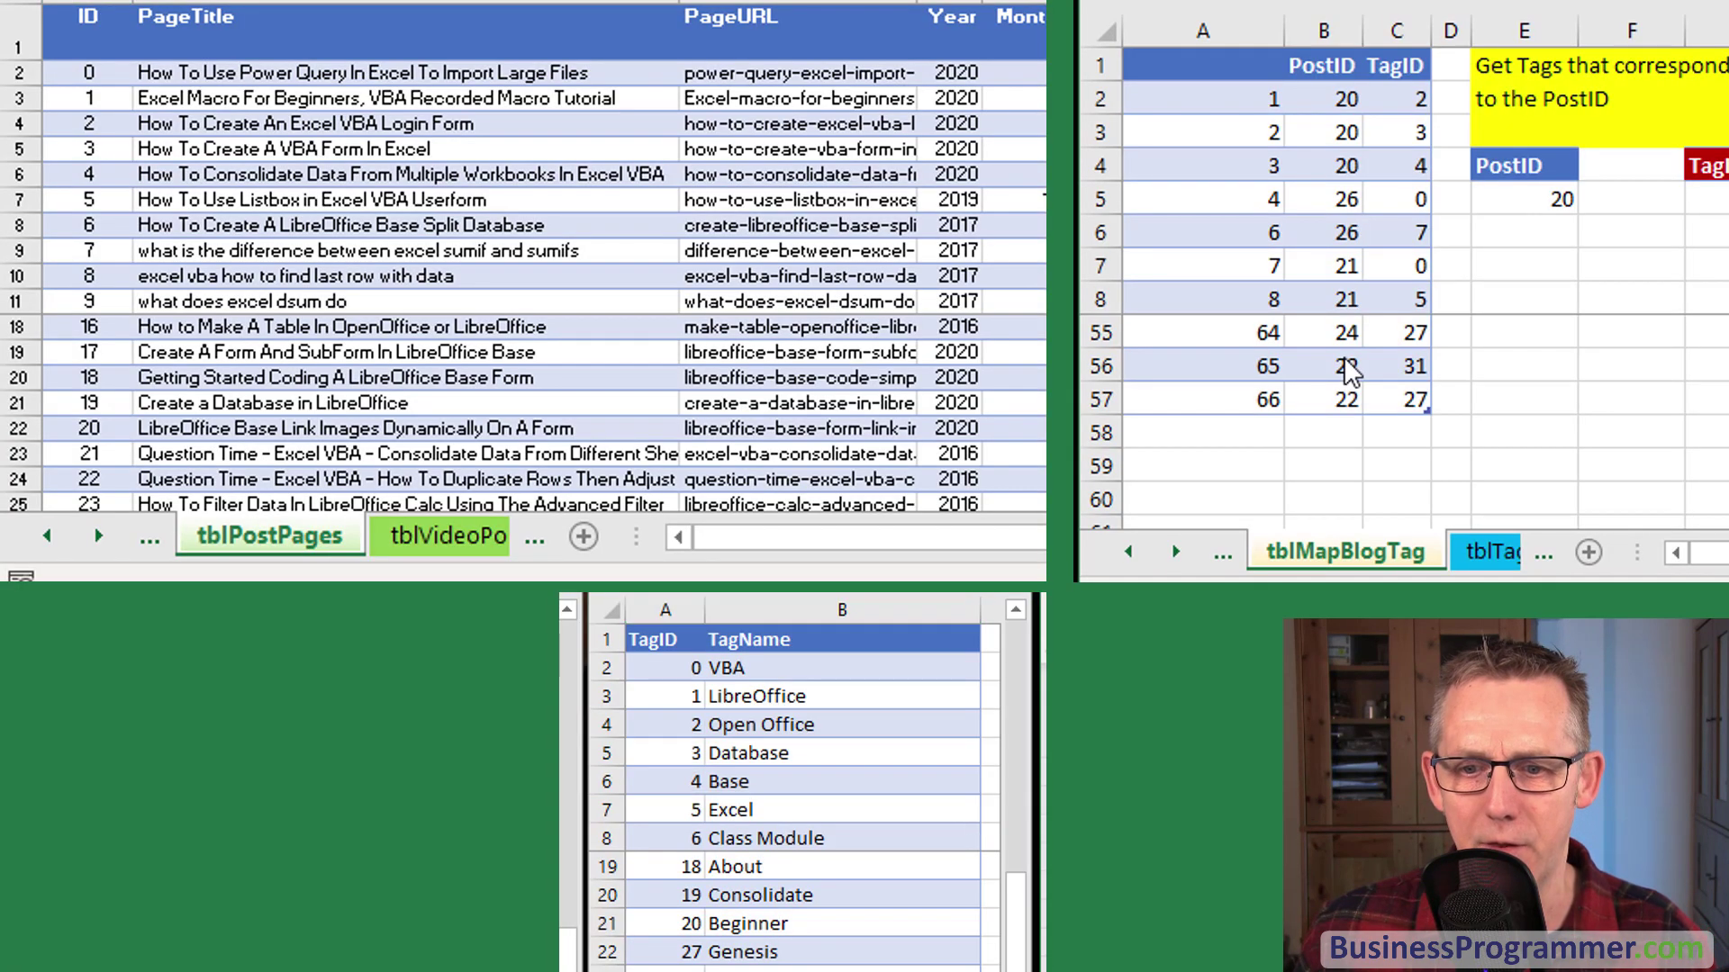
Bring the tblMapBlogTag mapping table window to the front beside the posts and tag tables
{"action": "left_click", "coordinate": [835, 737]}
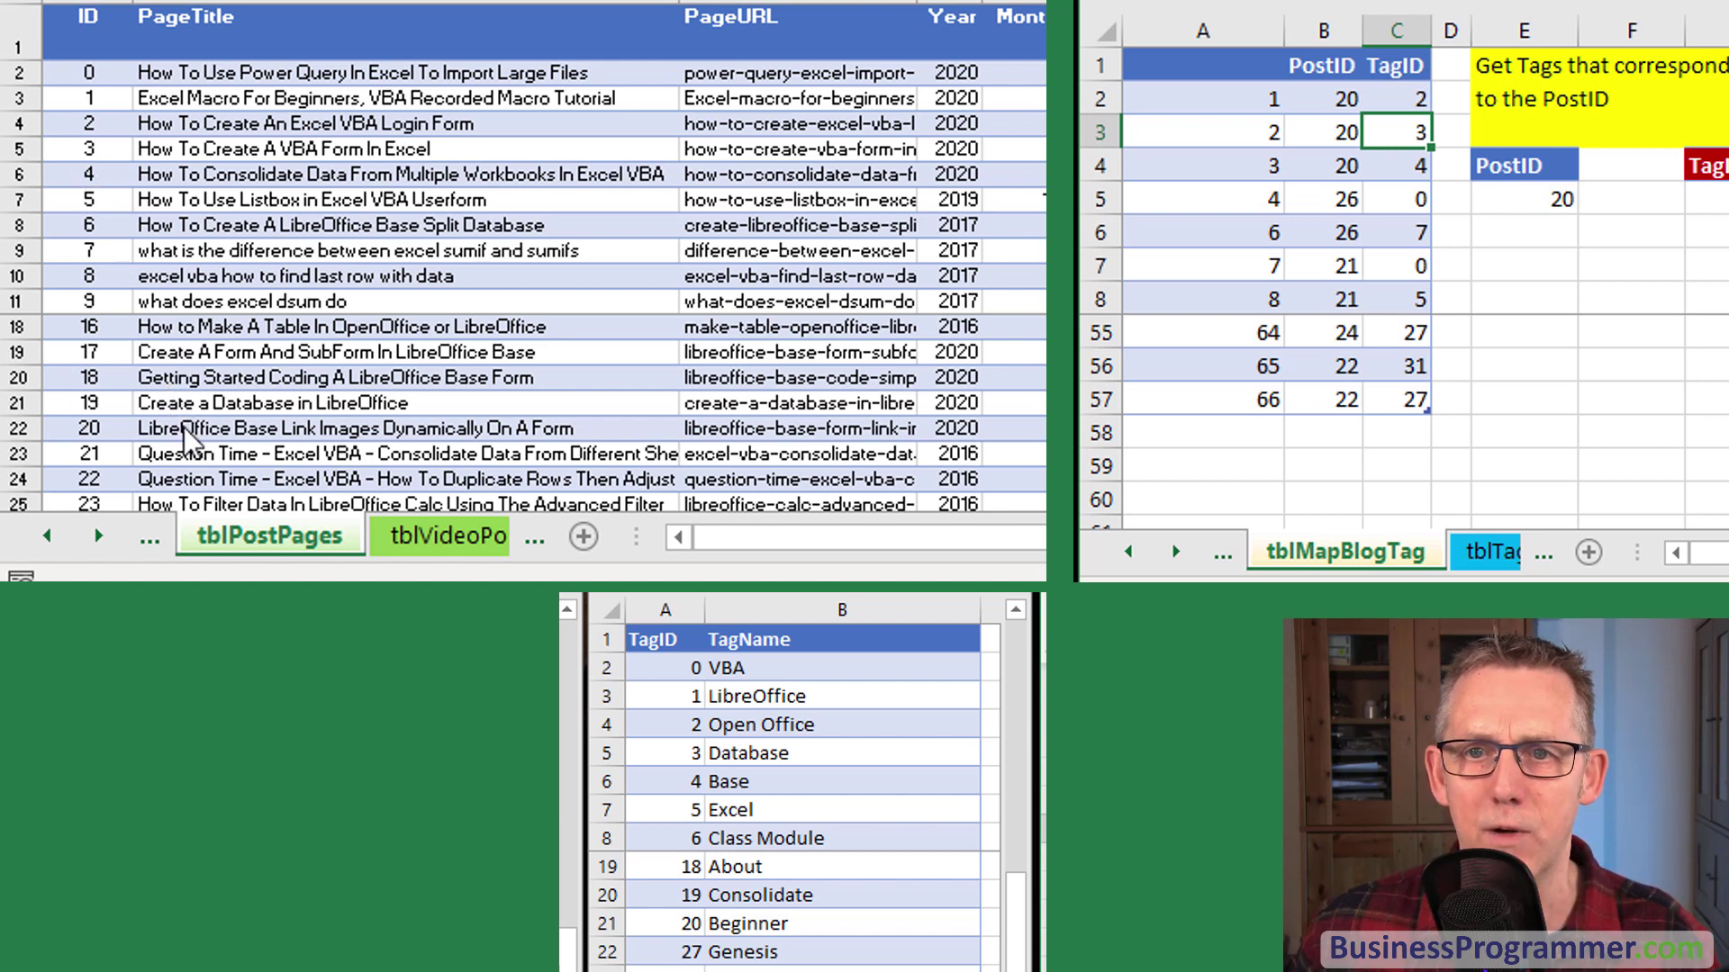
Turn on filtering in the mapping table and filter PostID to 20 only
{"action": "left_click", "coordinate": [141, 432]}
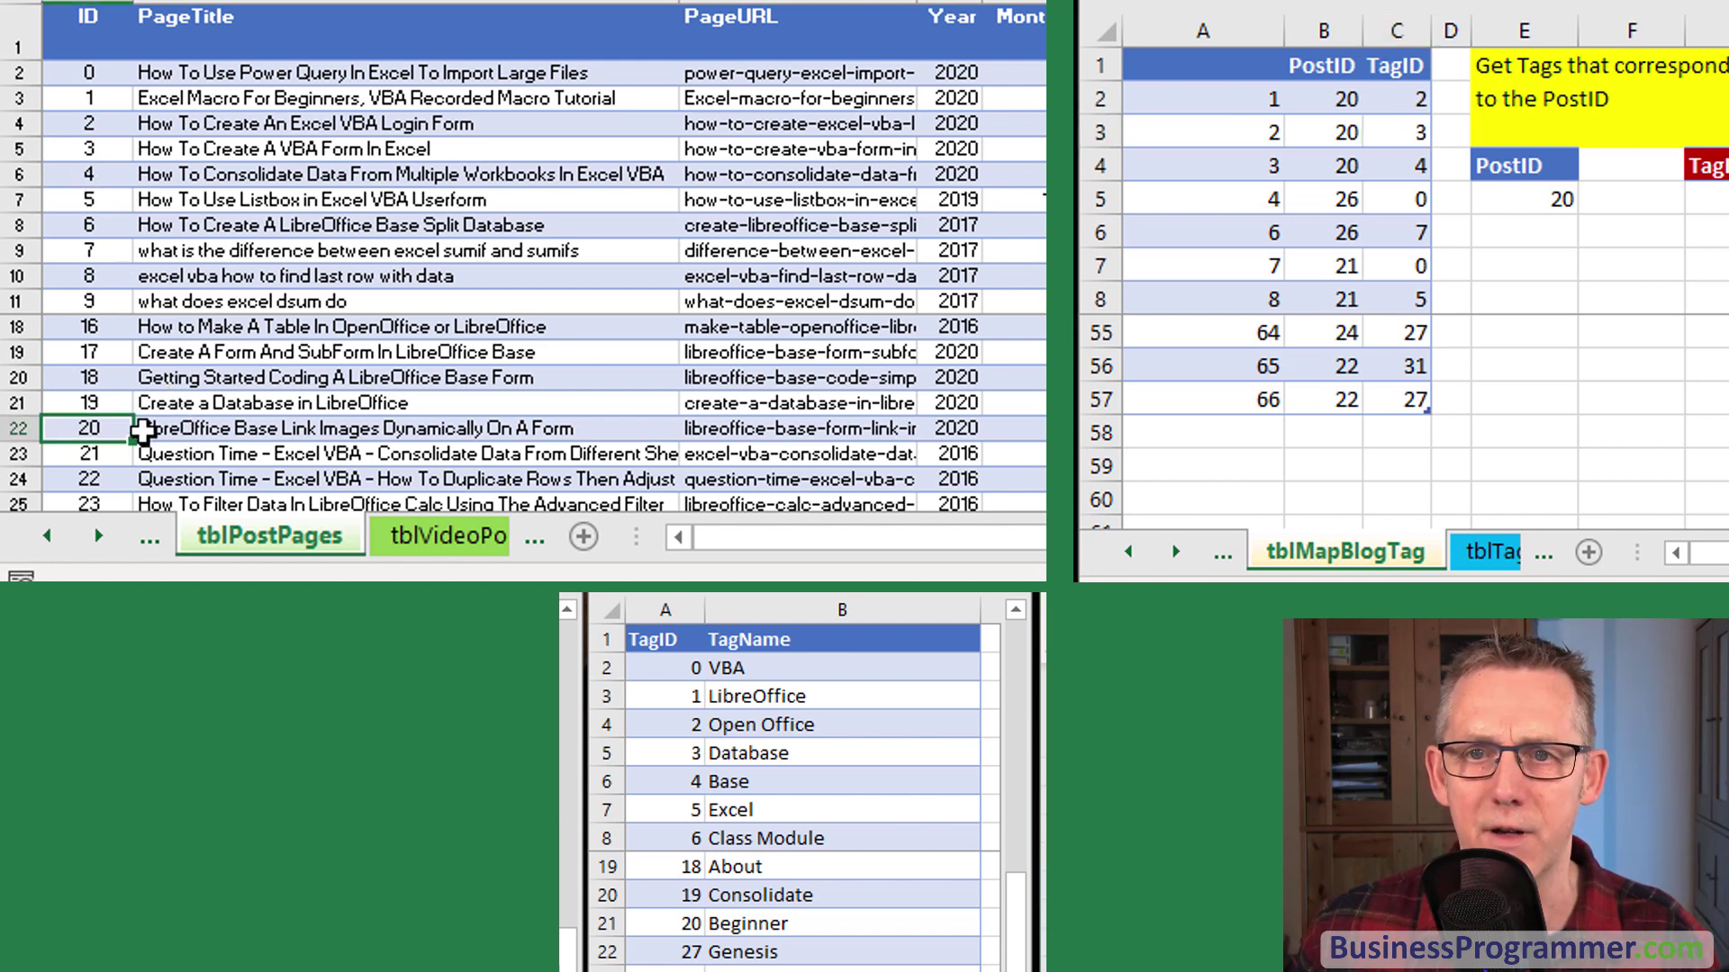
{"action": "left_click", "coordinate": [1272, 186]}
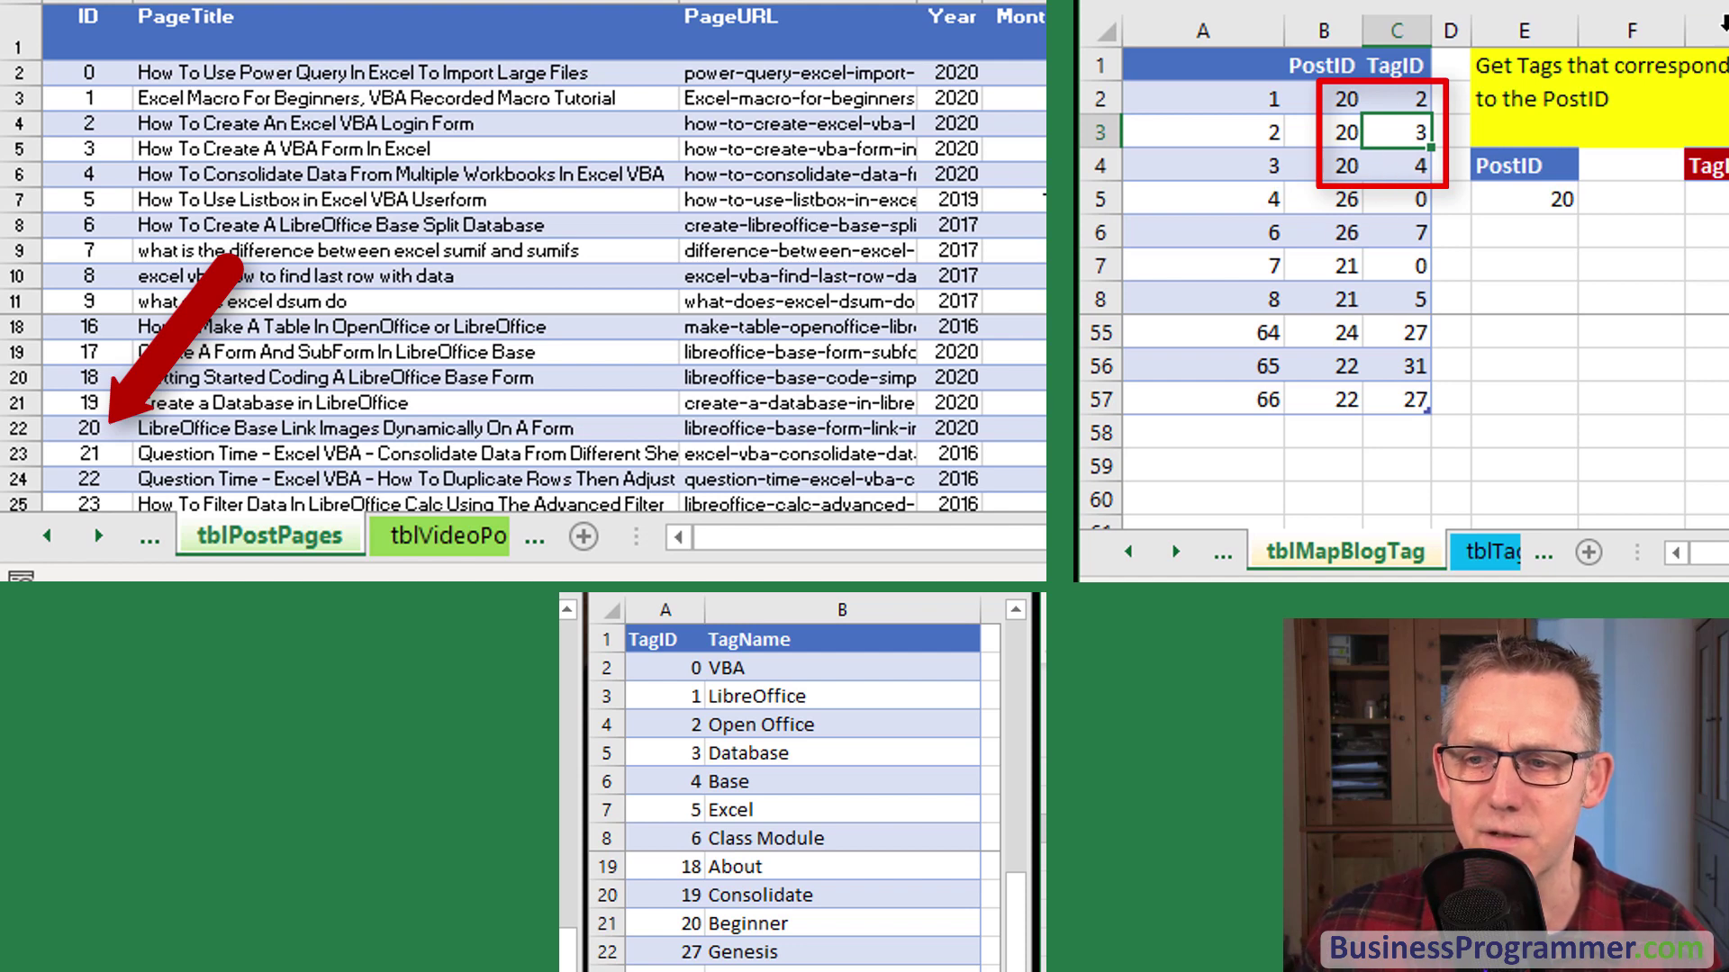
{"action": "key", "text": "ctrl+shift+l"}
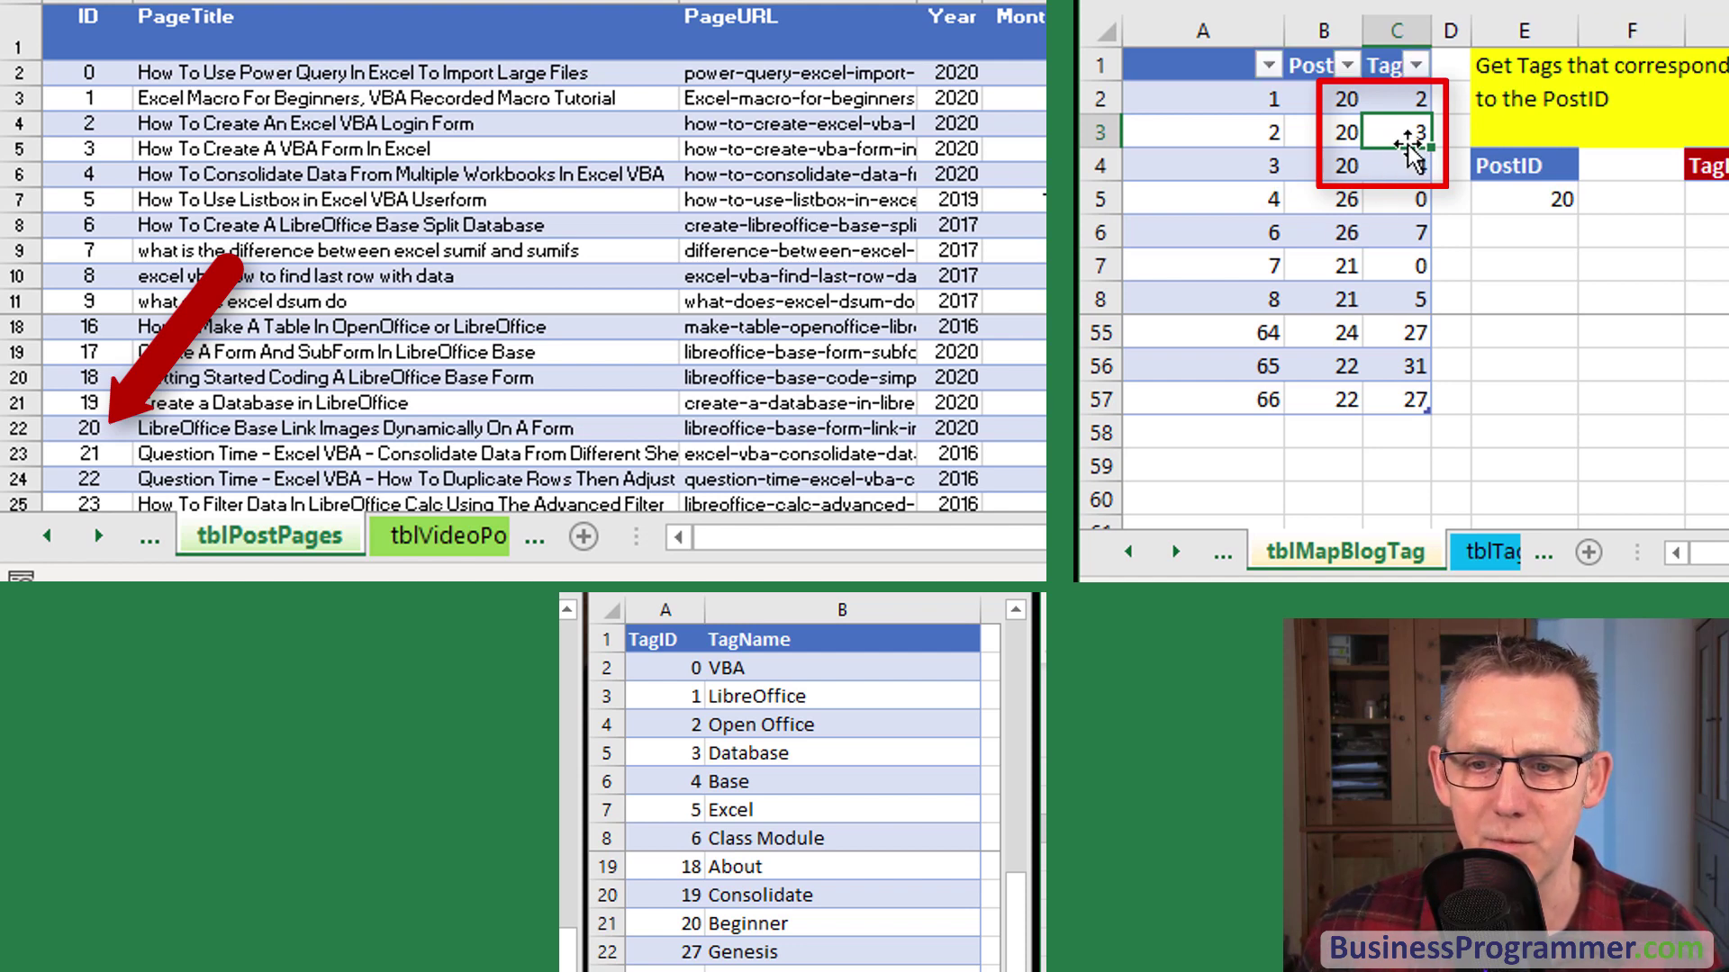
{"action": "left_click", "coordinate": [110, 432]}
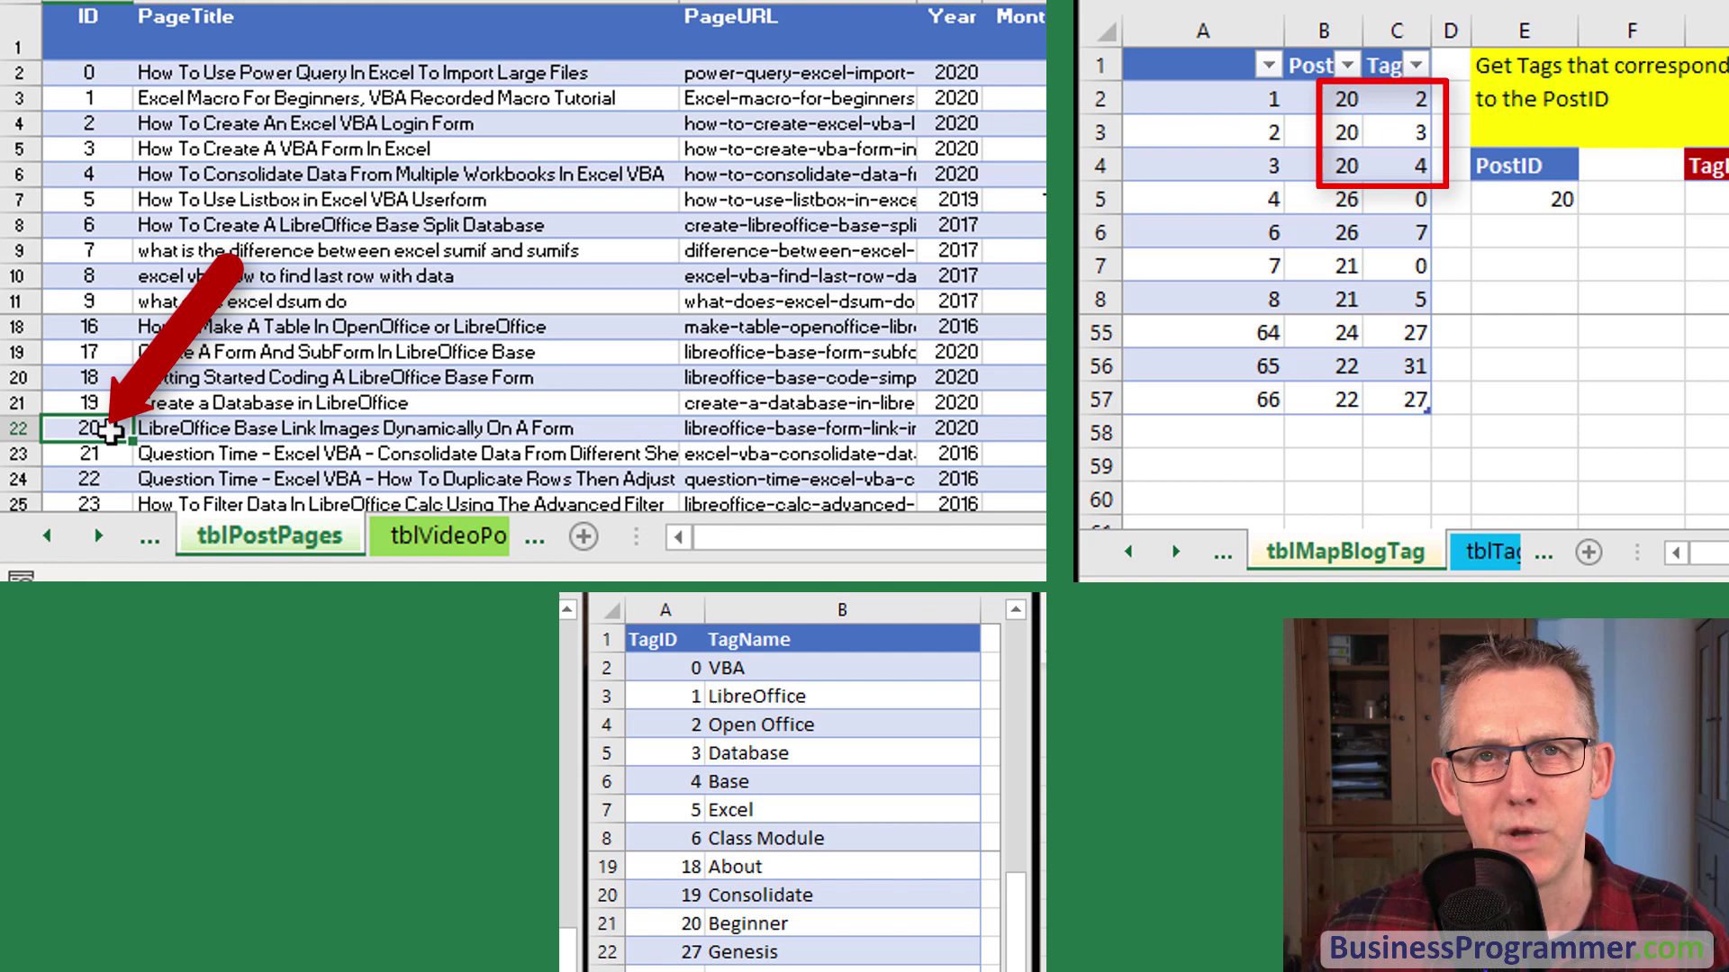
{"action": "left_click", "coordinate": [1347, 64]}
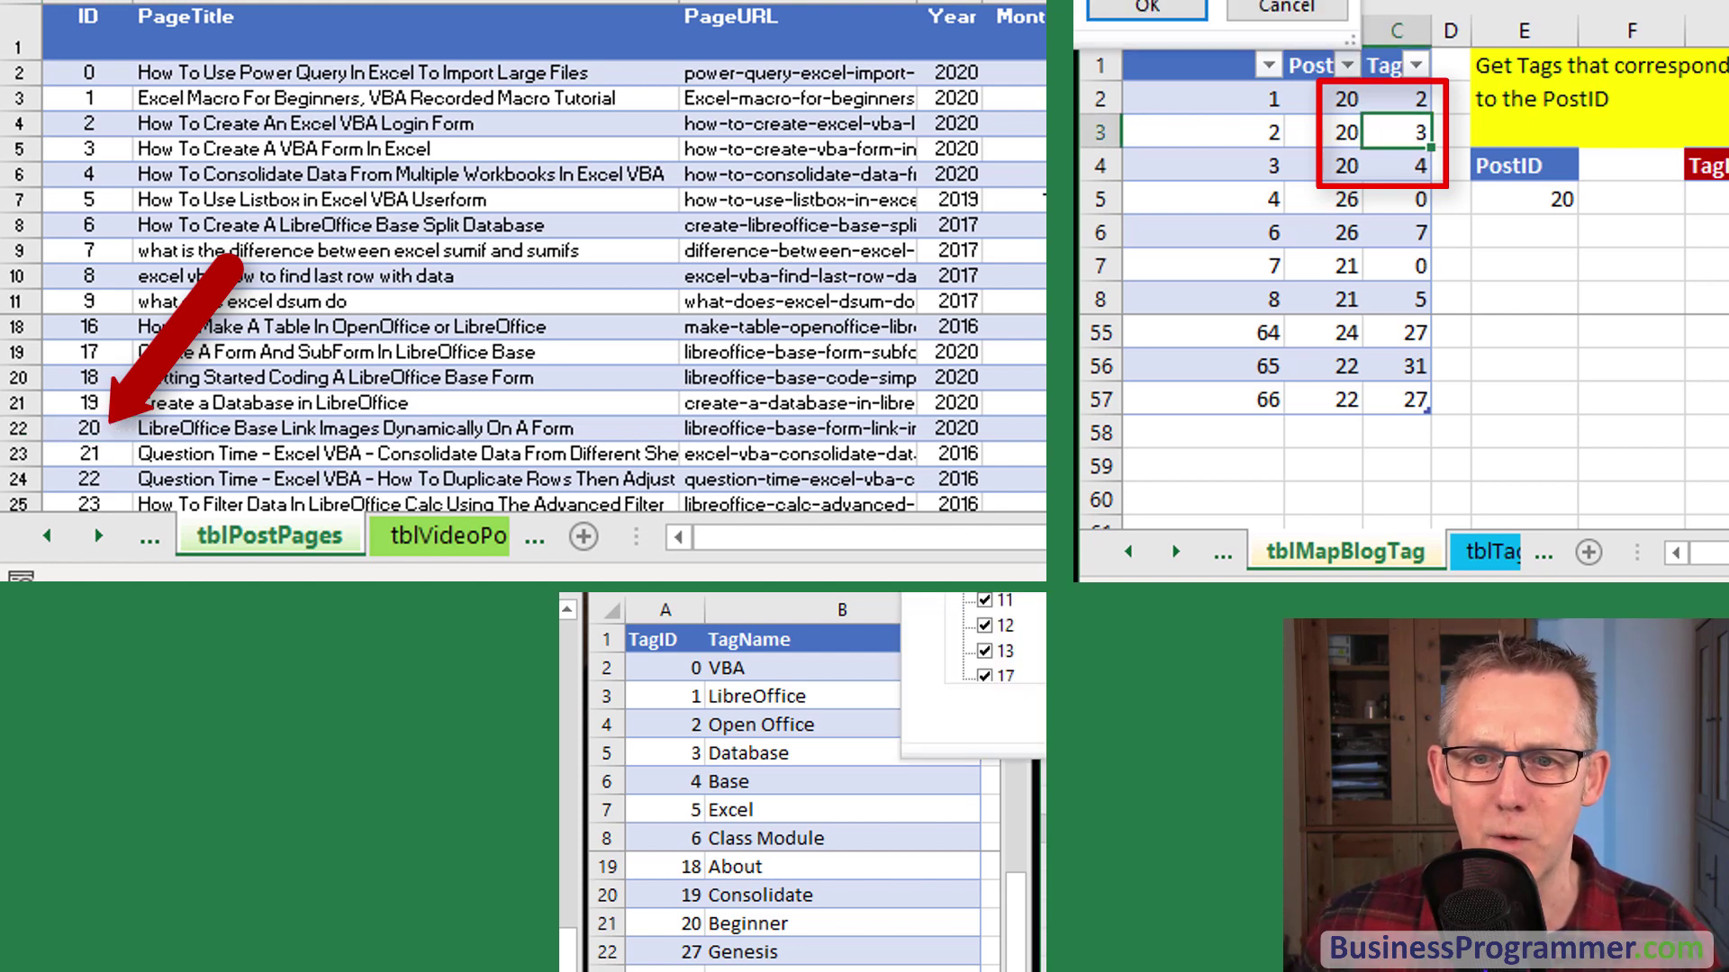
{"action": "key", "text": "Return"}
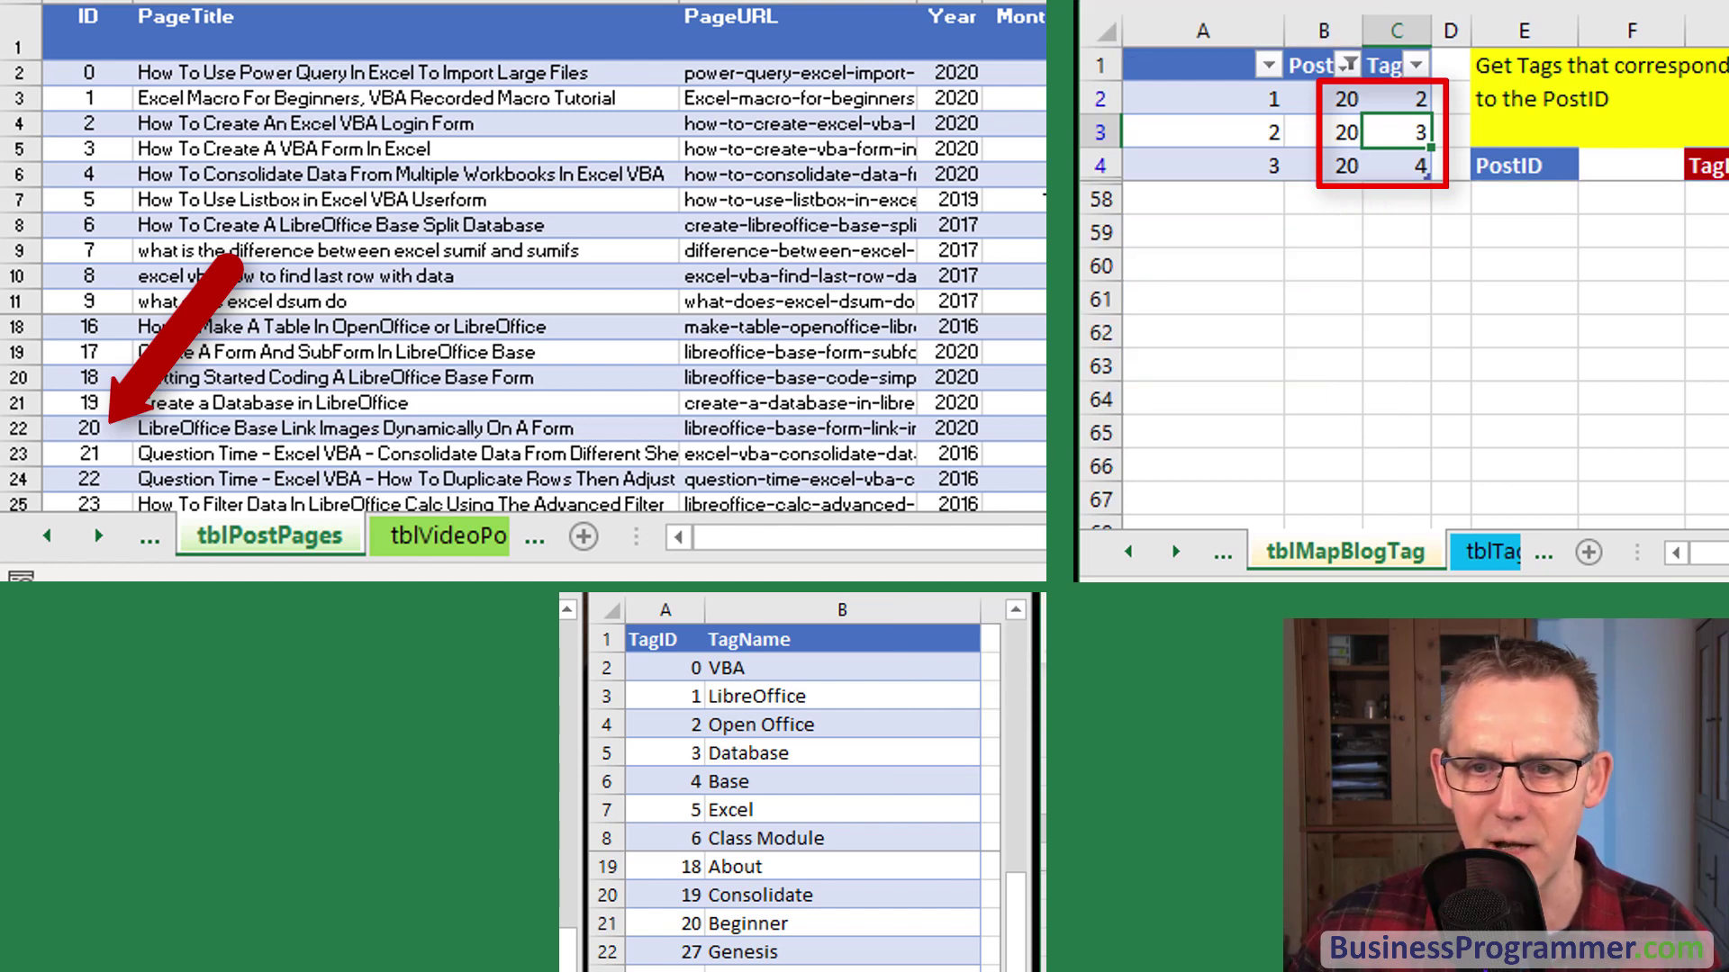
Highlight post 20's TagIDs 2, 3 and 4 and their matching rows in tblTag
{"action": "left_click", "coordinate": [1329, 102]}
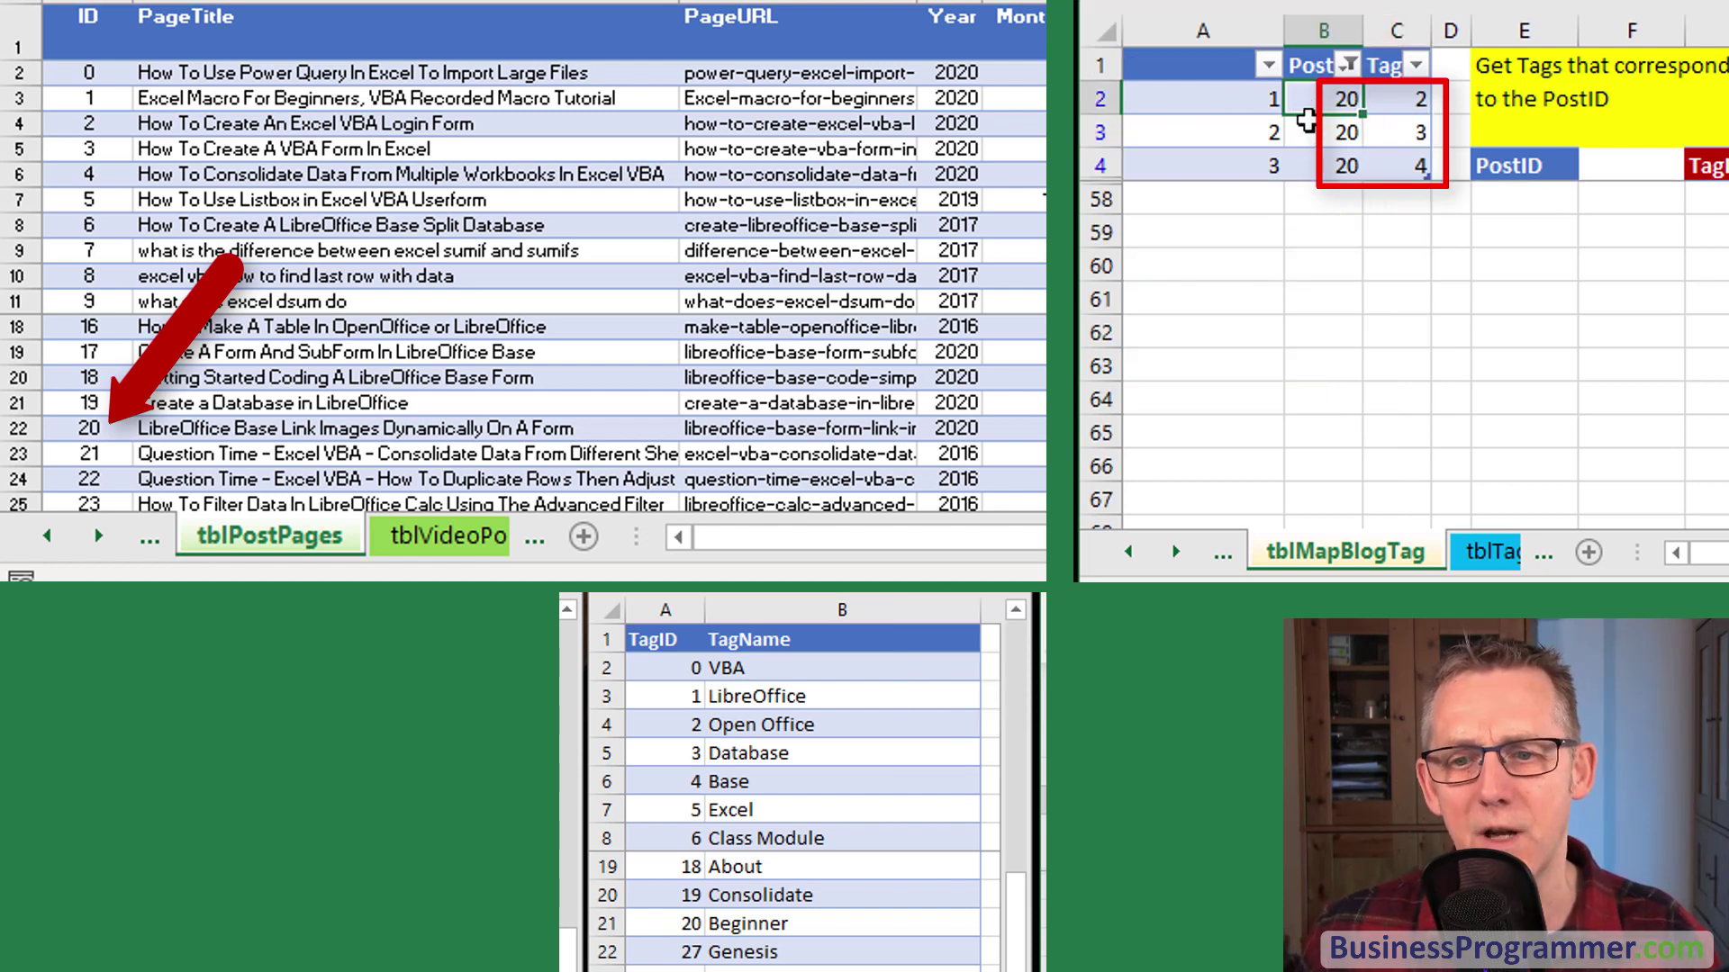
{"action": "left_click", "coordinate": [1411, 100]}
{"action": "left_click", "coordinate": [1410, 135]}
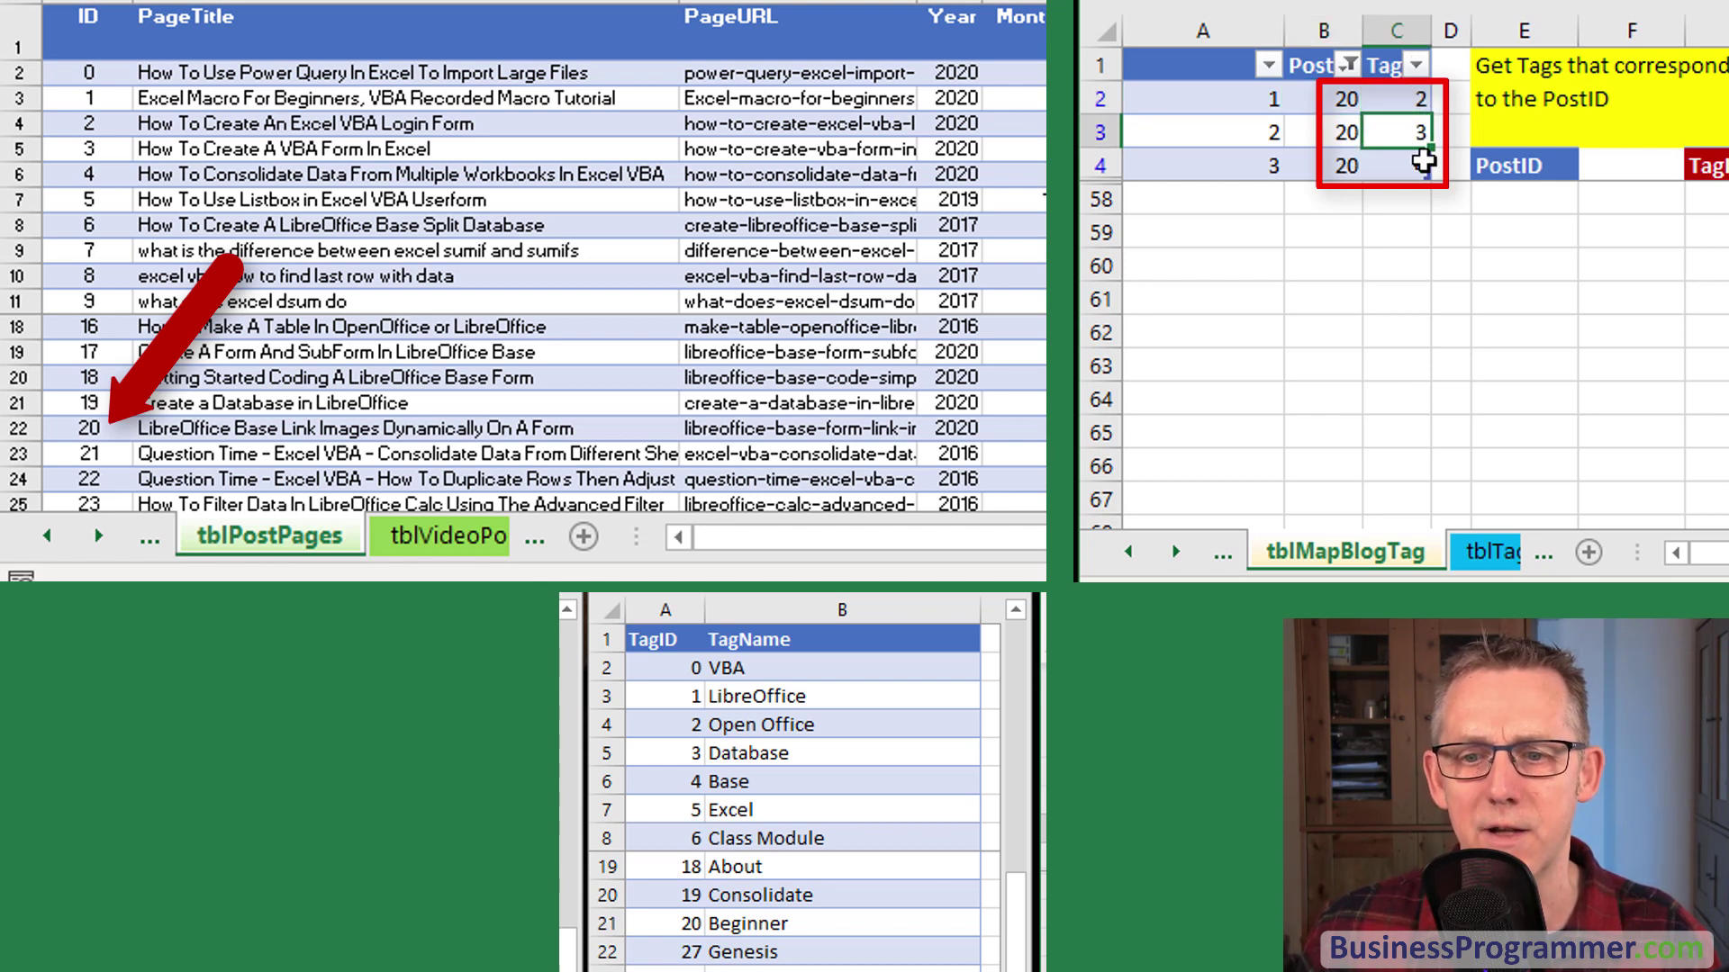
{"action": "left_click", "coordinate": [1413, 163]}
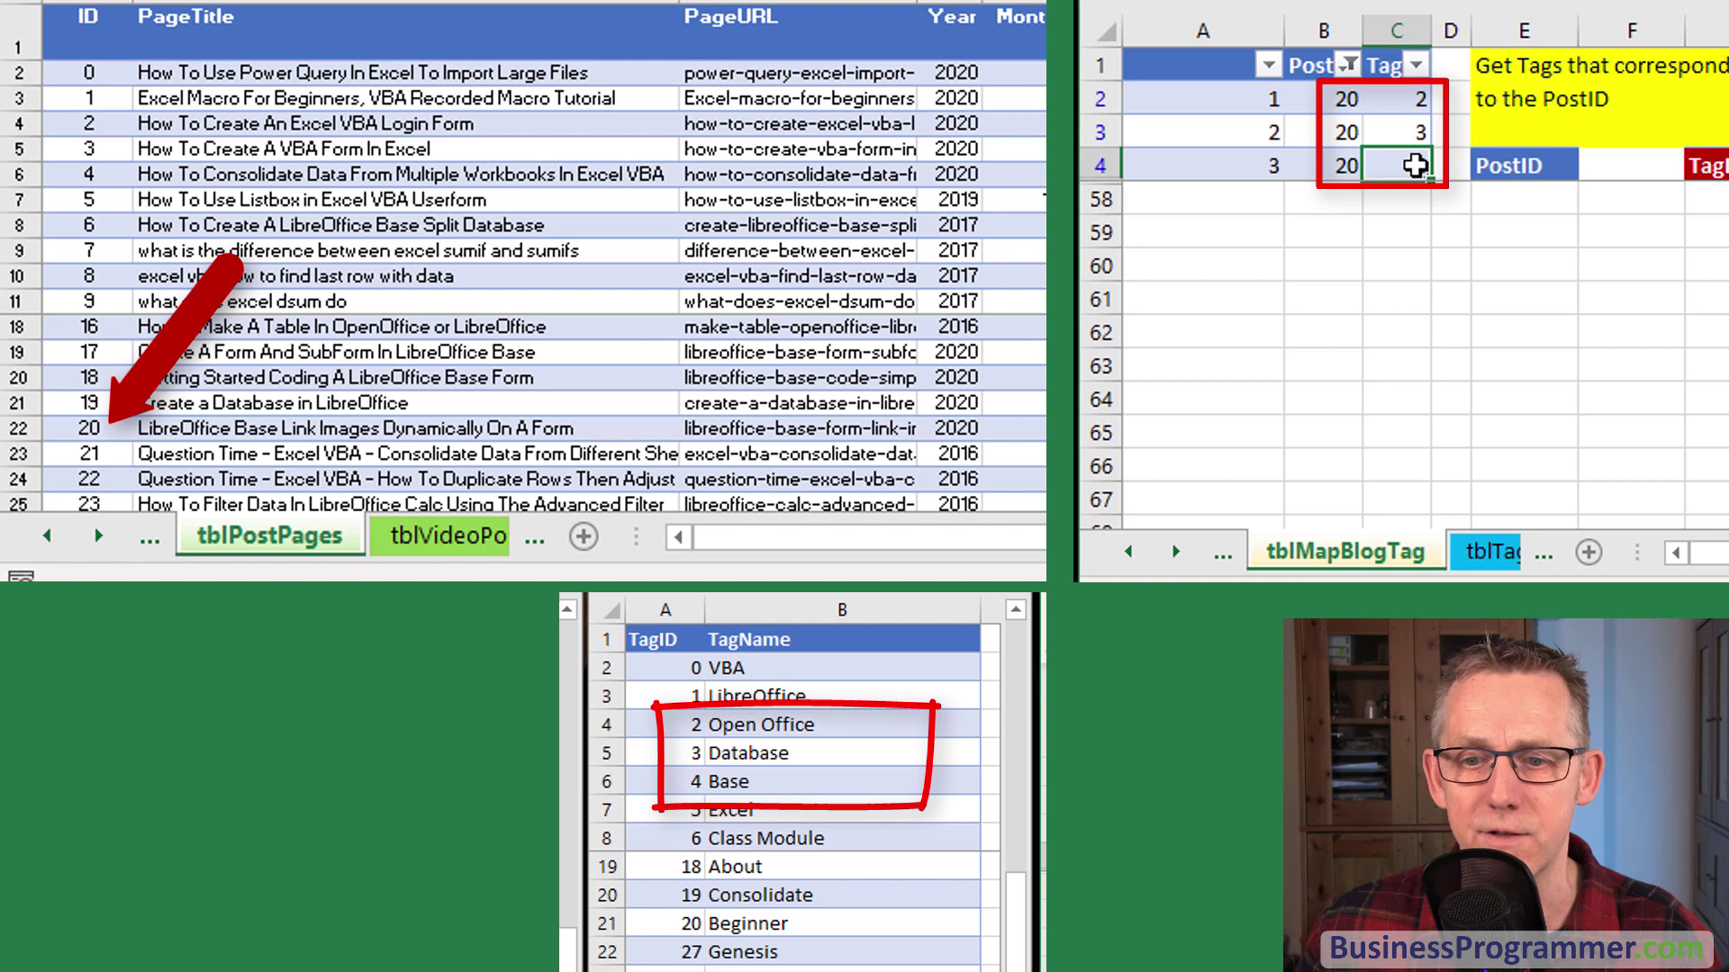
{"action": "type", "text": "4"}
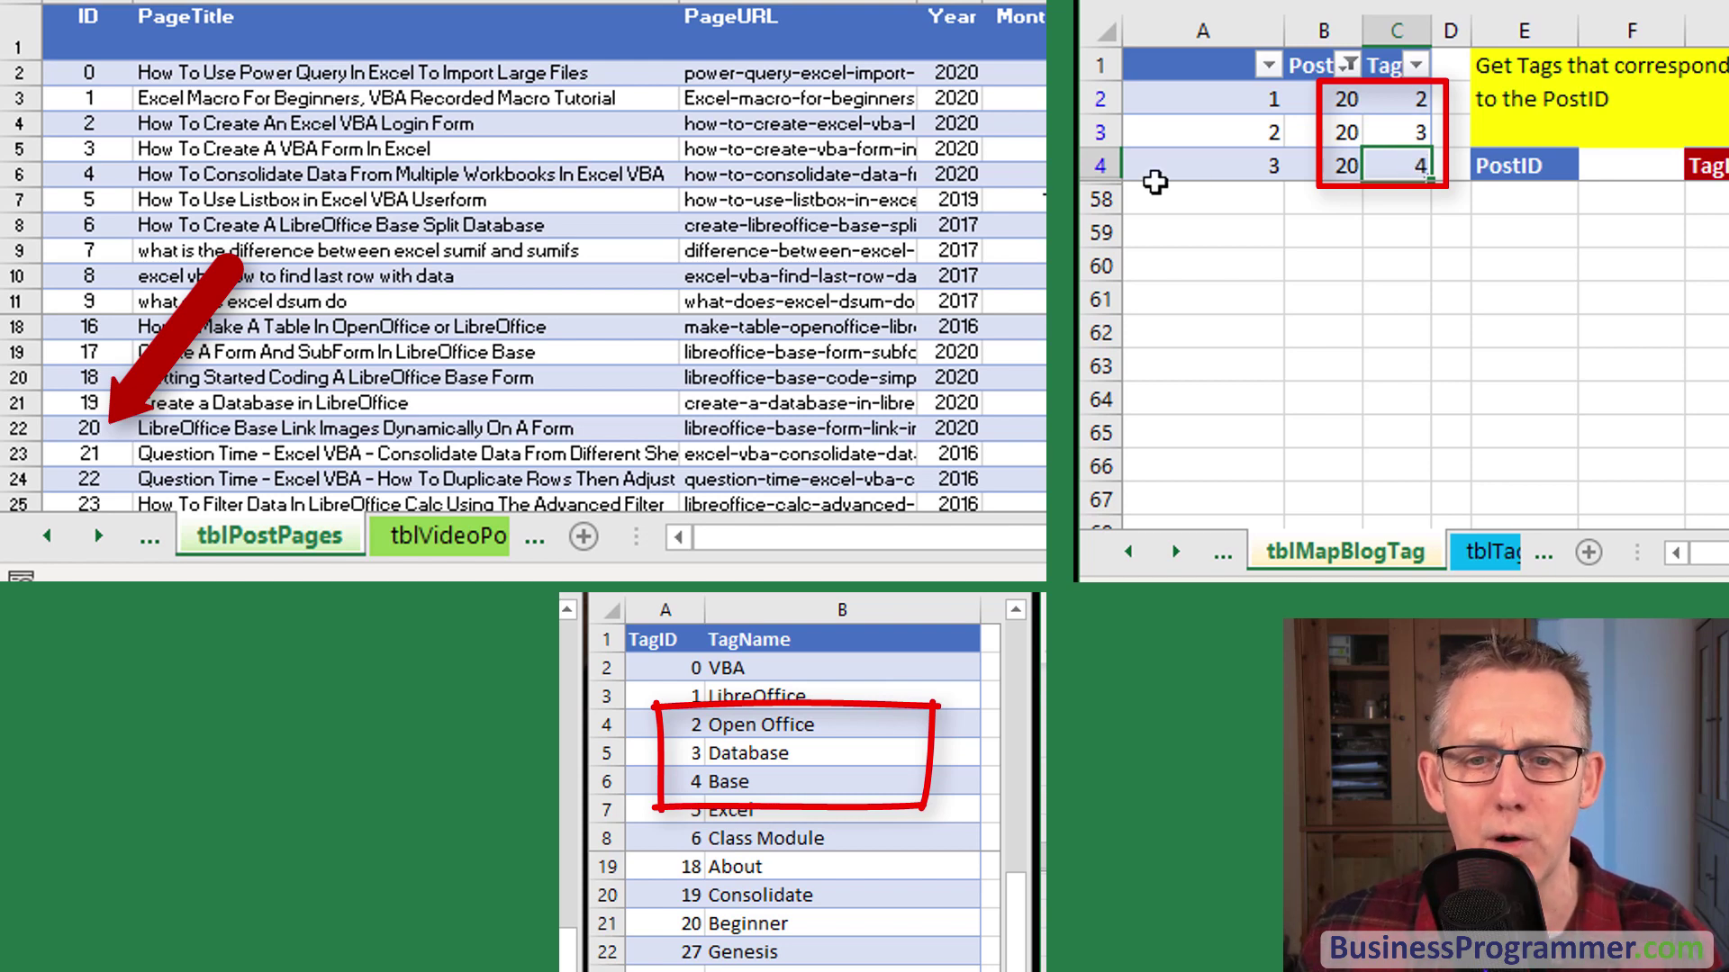
{"action": "left_click", "coordinate": [713, 727]}
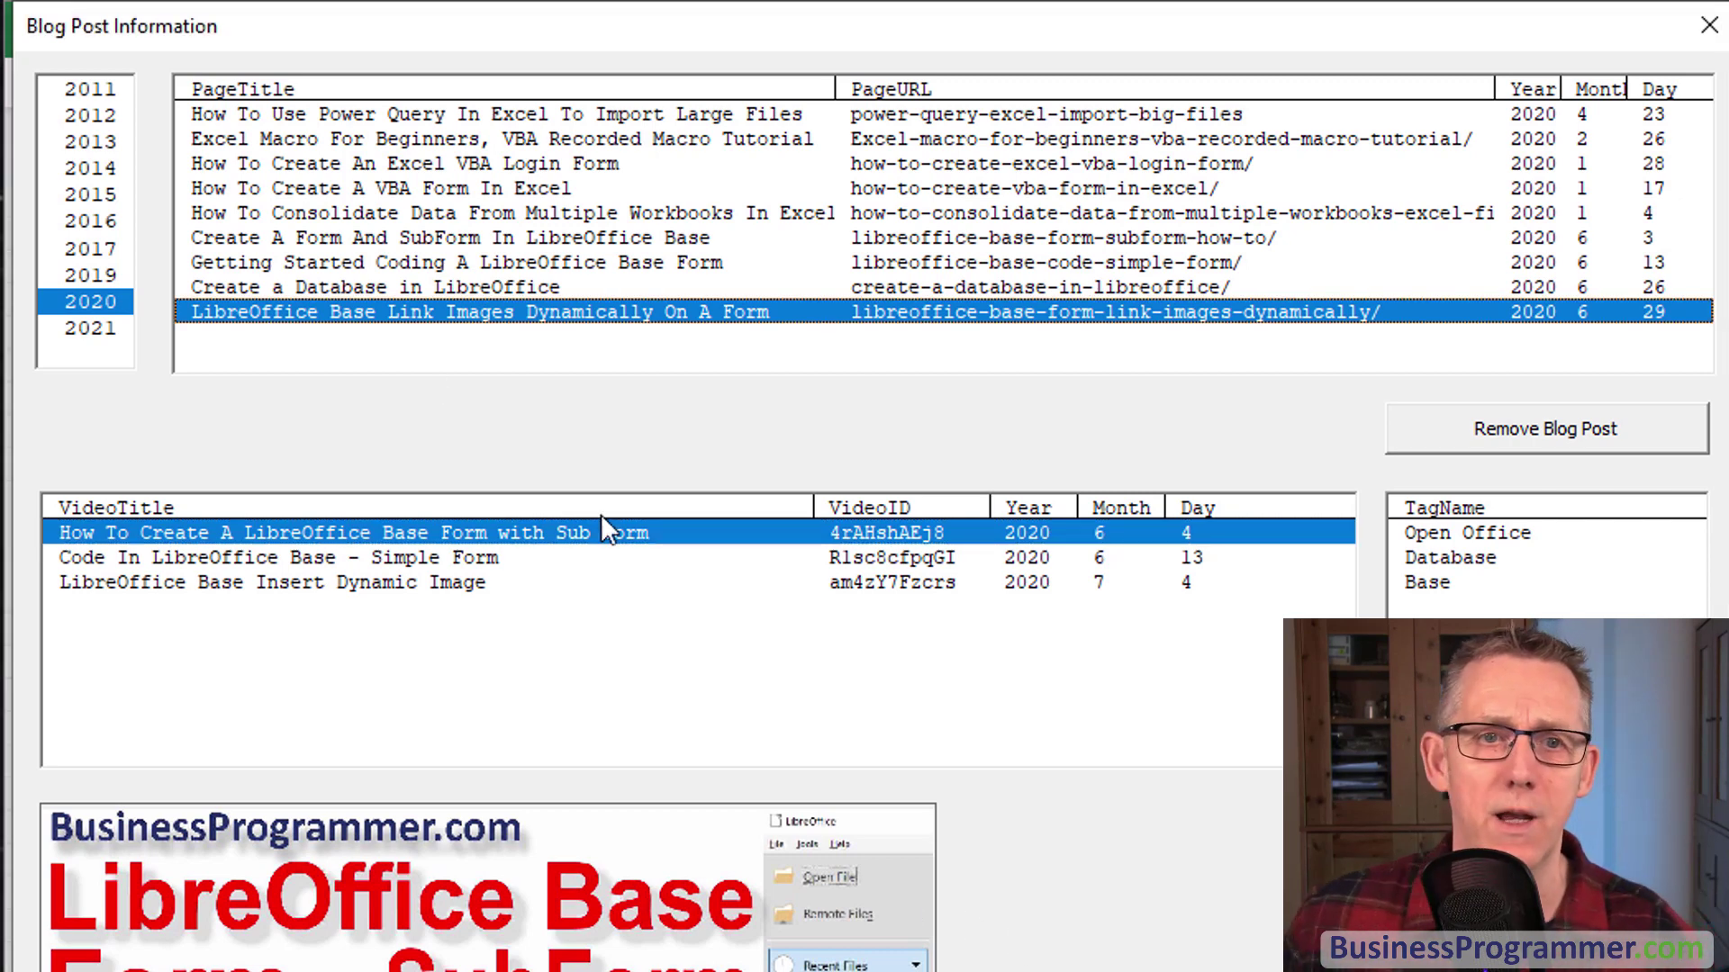
{"action": "left_click", "coordinate": [260, 286]}
{"action": "left_click", "coordinate": [267, 262]}
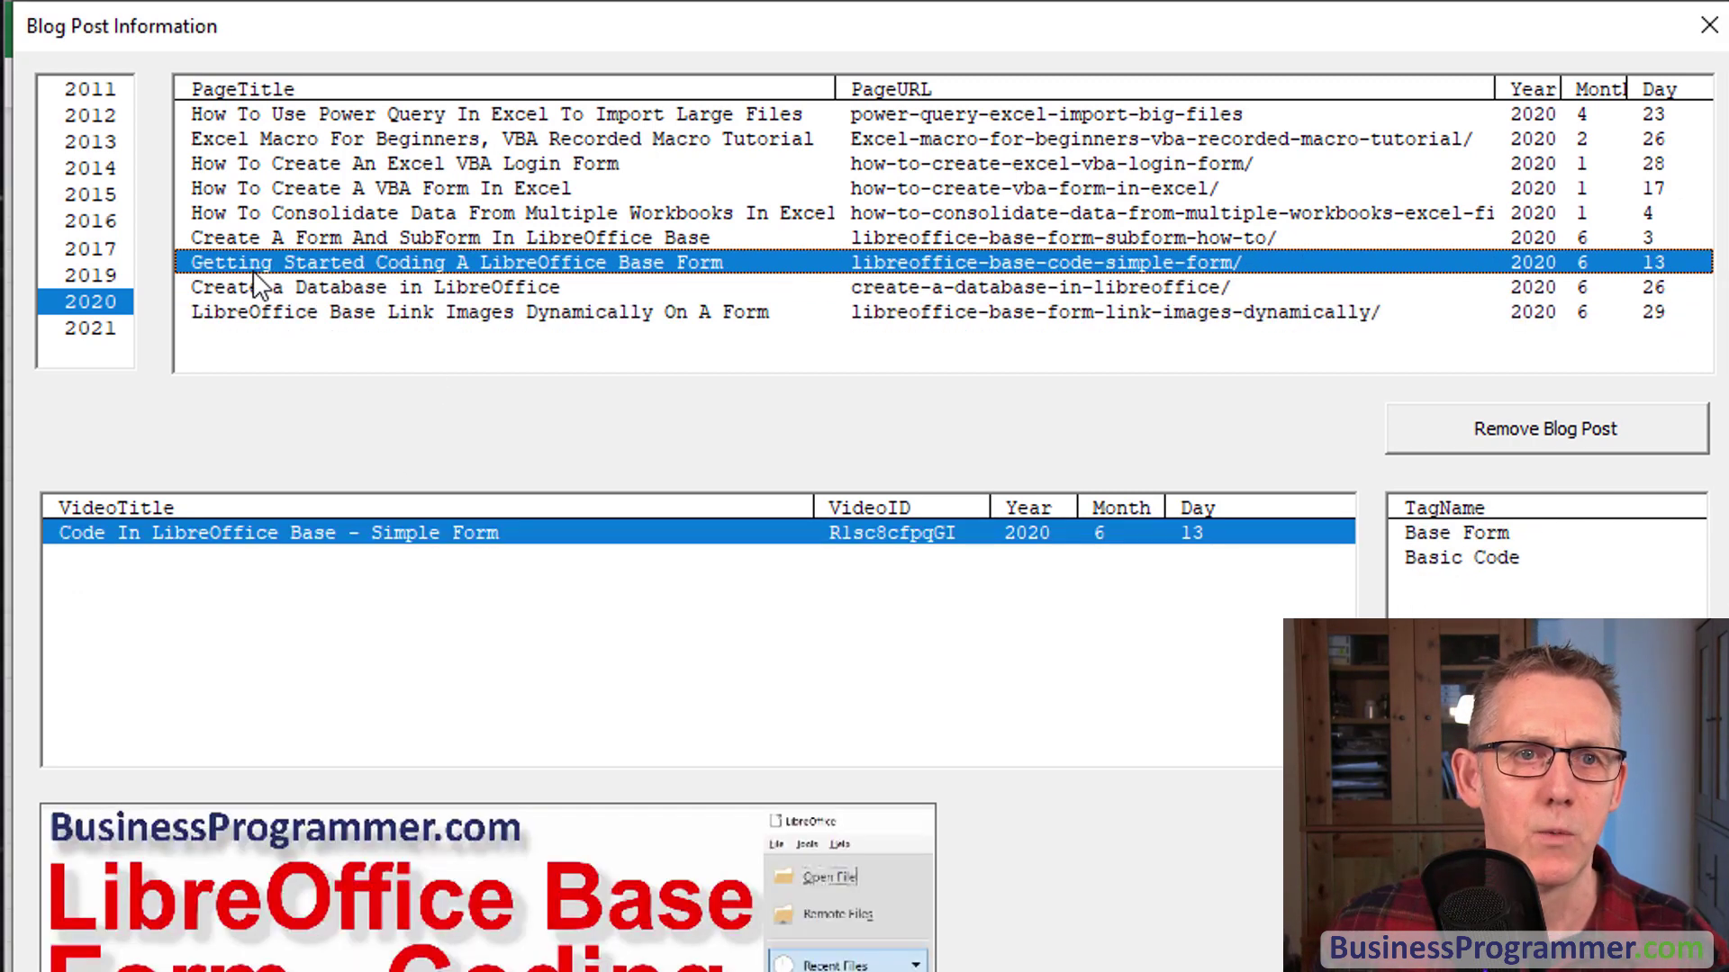
{"action": "left_click", "coordinate": [277, 239]}
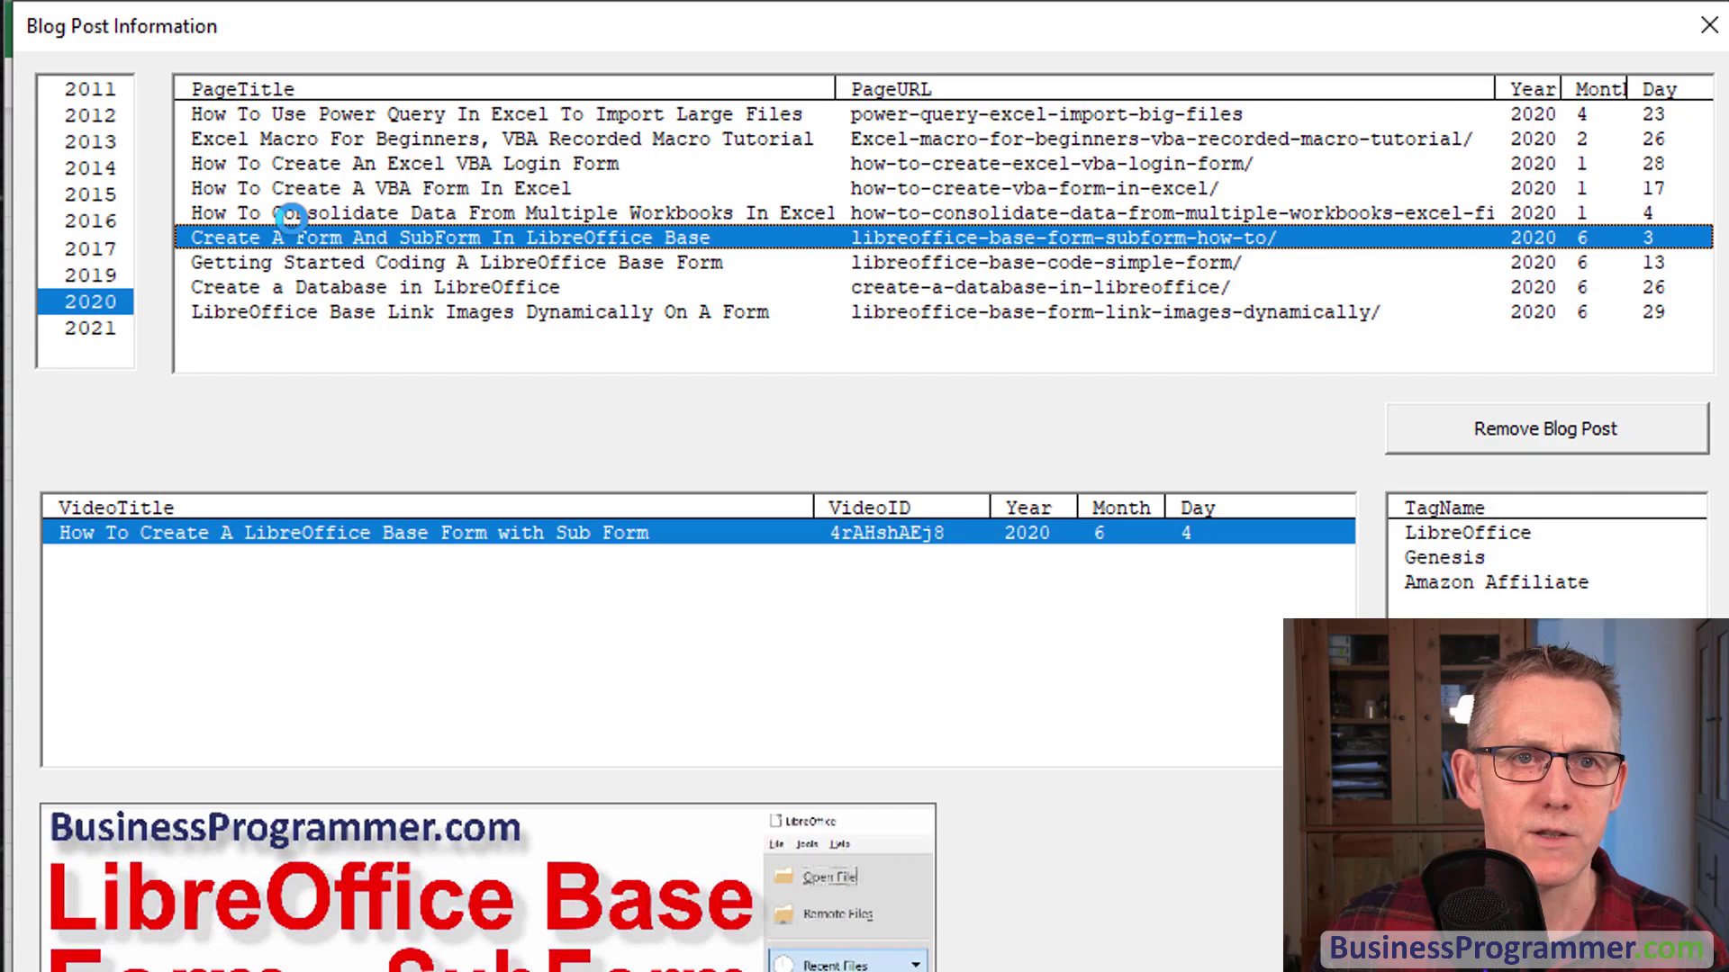
{"action": "left_click", "coordinate": [290, 216]}
{"action": "left_click", "coordinate": [277, 281]}
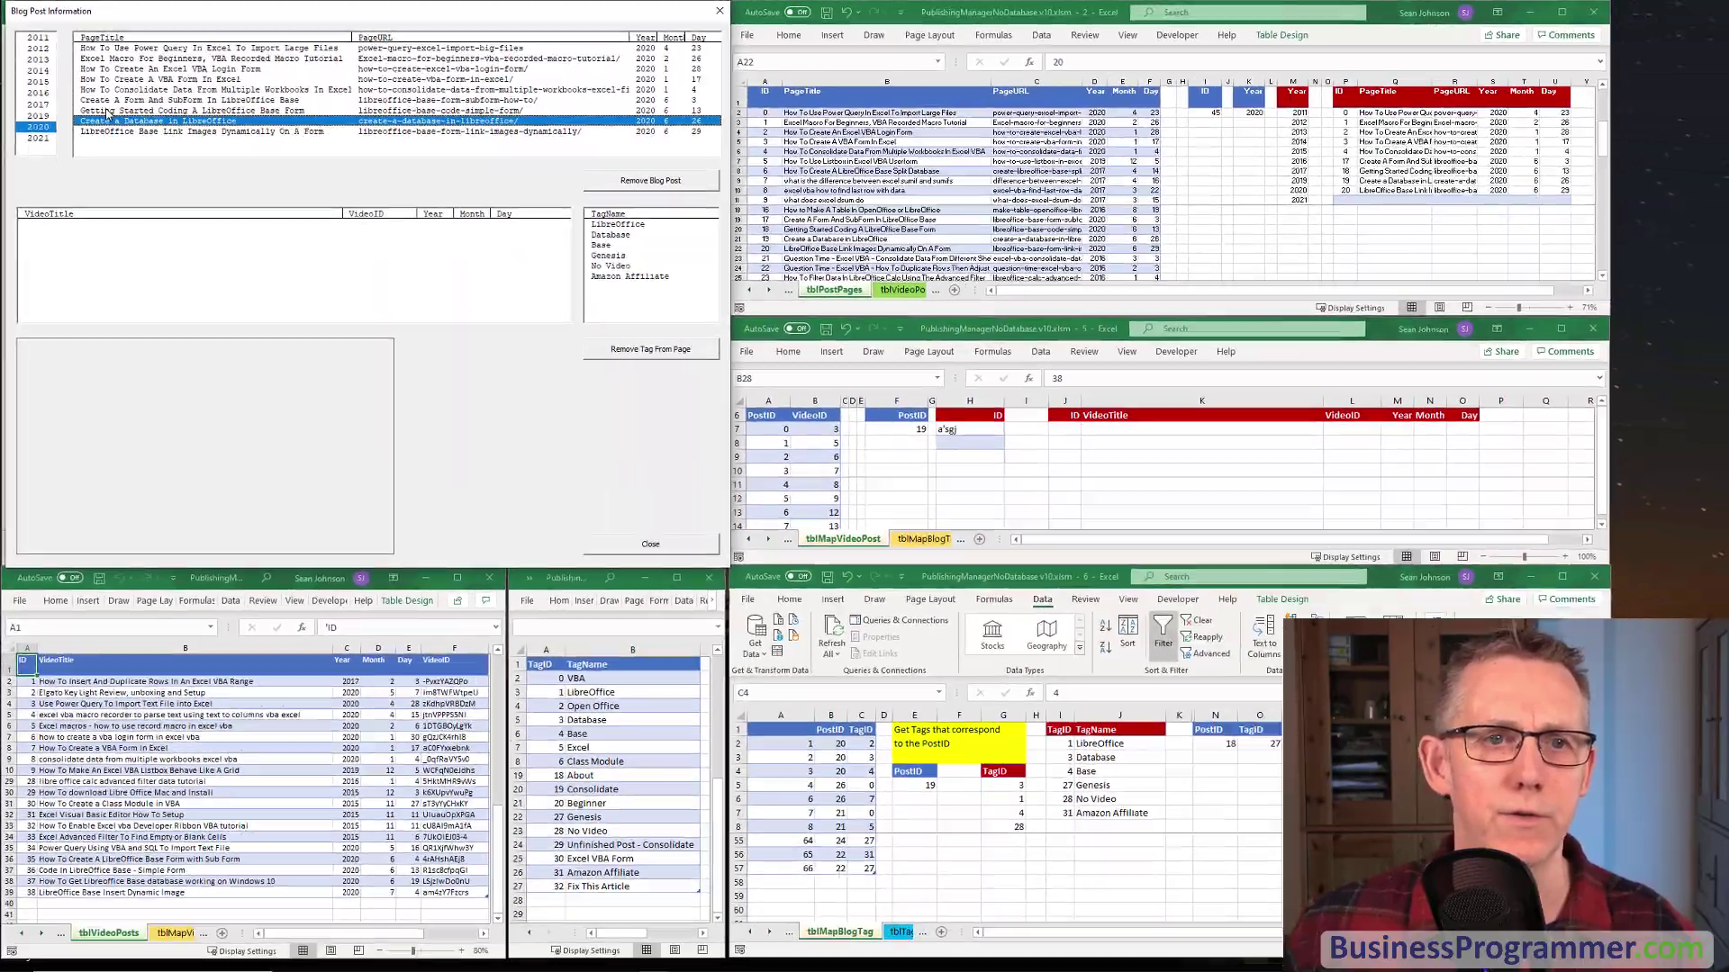
{"action": "left_click", "coordinate": [86, 132]}
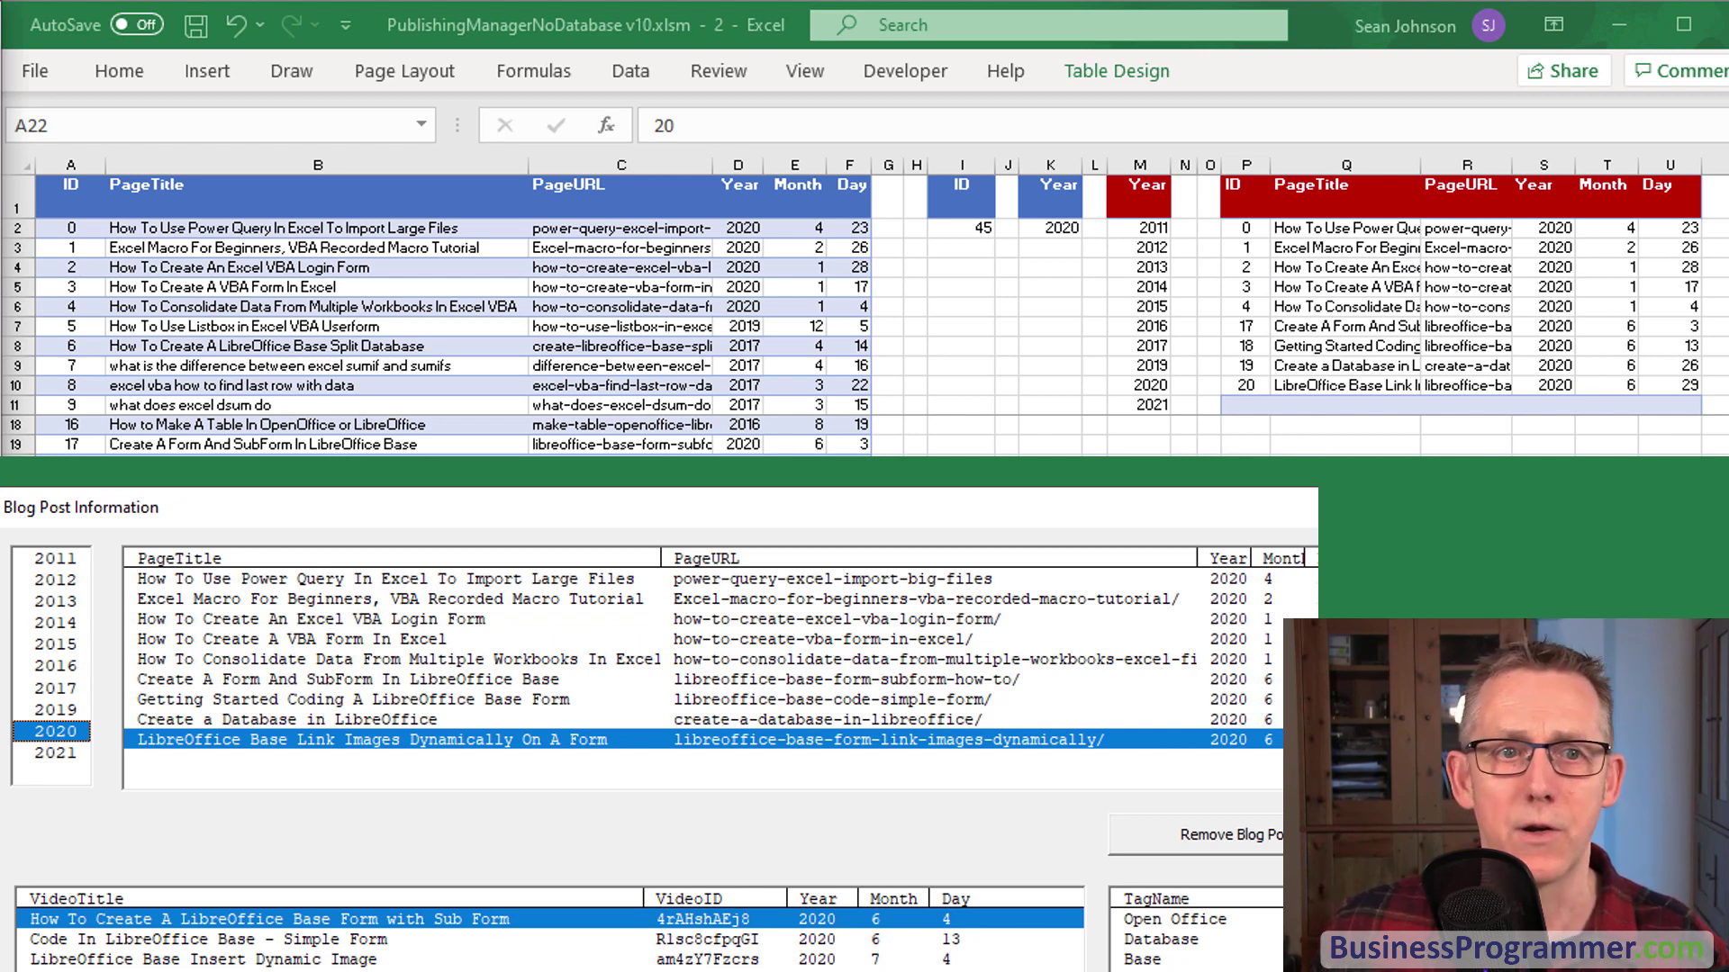
Pick 2019, then 2017 in the form's year list to show the 2017 posts
{"action": "left_click", "coordinate": [56, 710]}
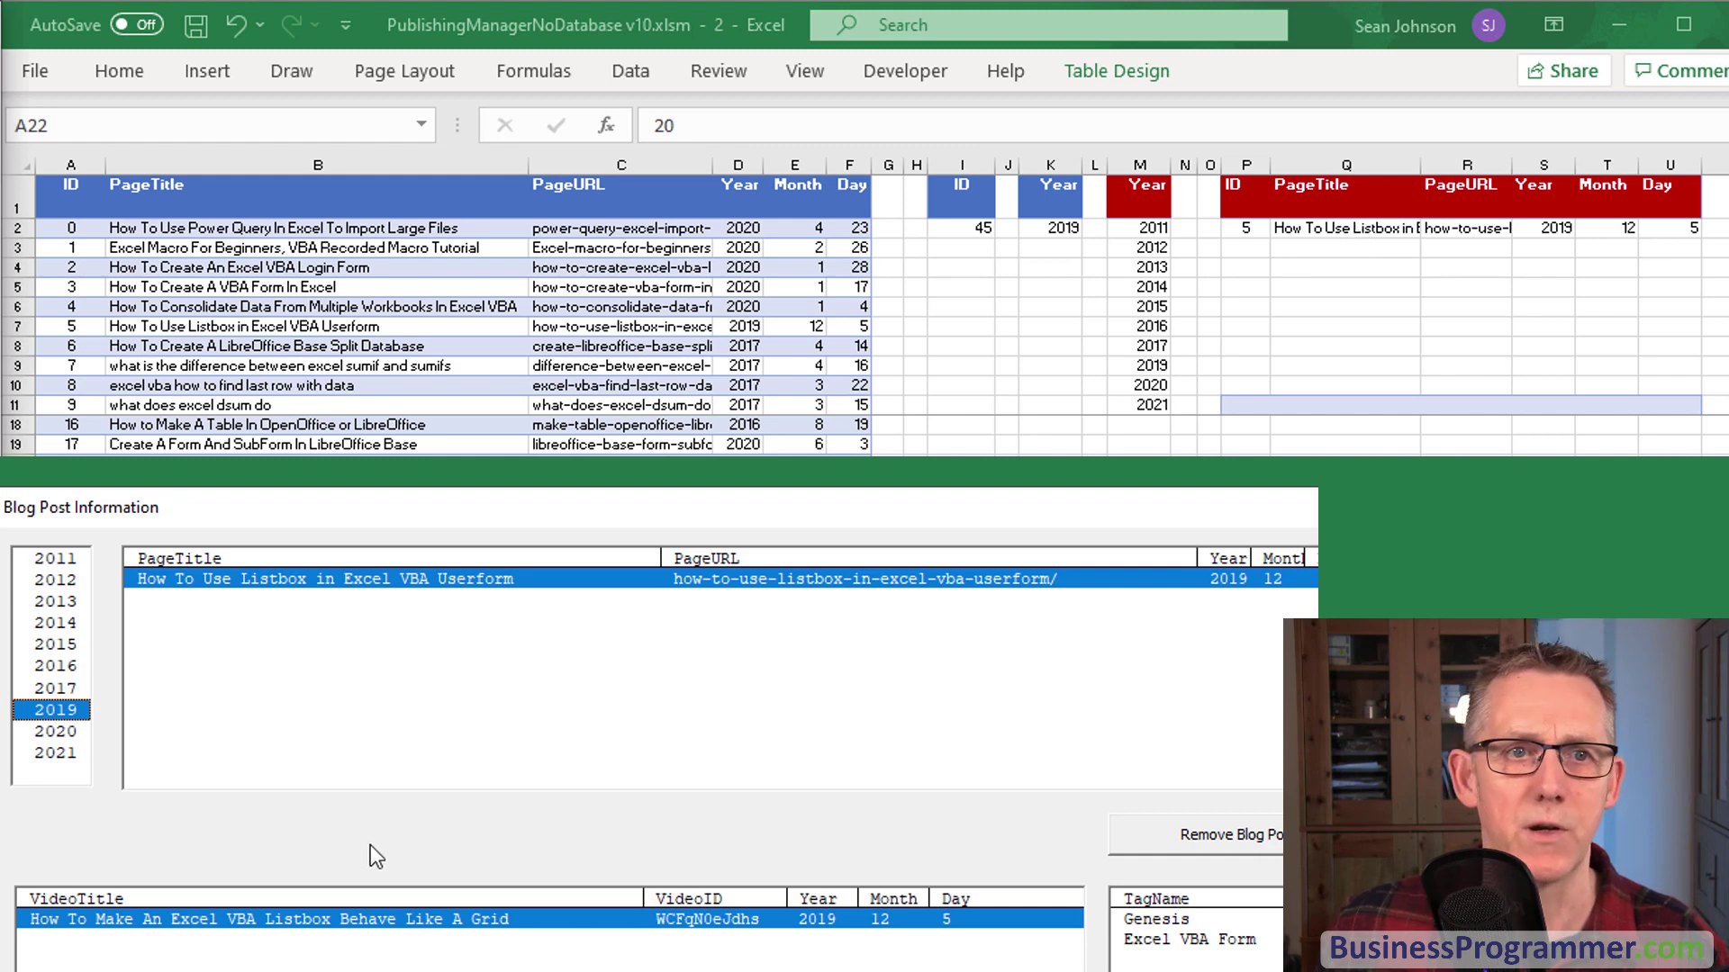
{"action": "left_click", "coordinate": [65, 690]}
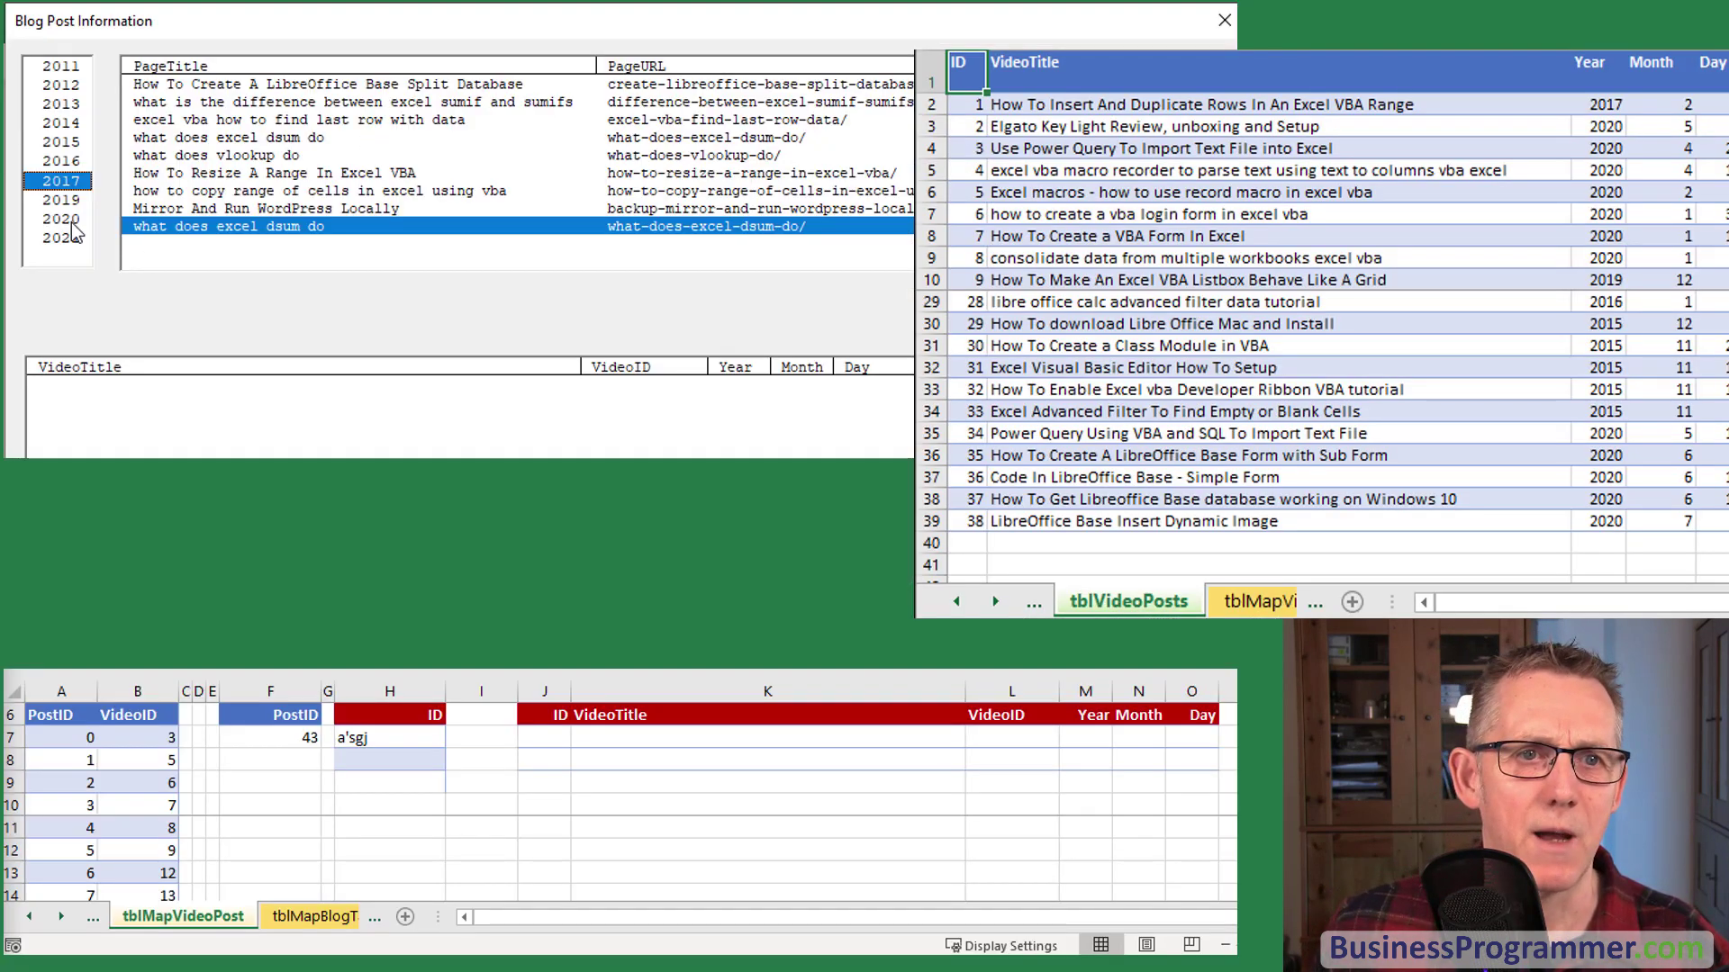
List the 2020 posts and select Create a Database in LibreOffice (PostID 19)
{"action": "left_click", "coordinate": [77, 220]}
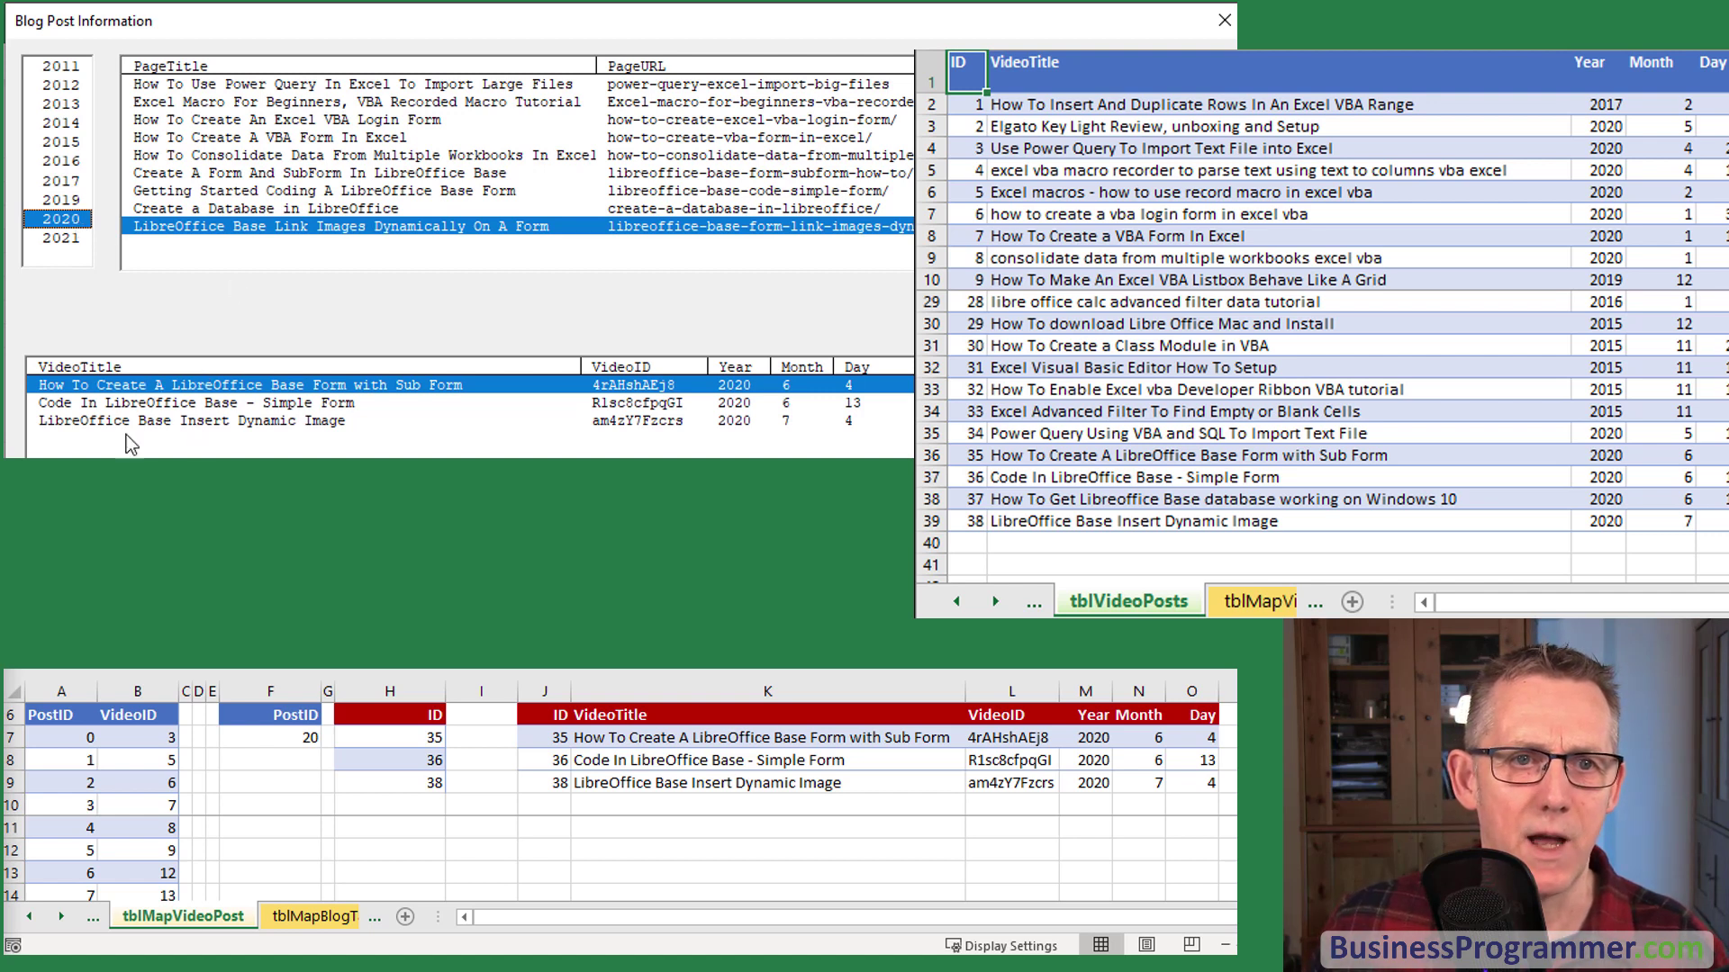
{"action": "left_click", "coordinate": [266, 208]}
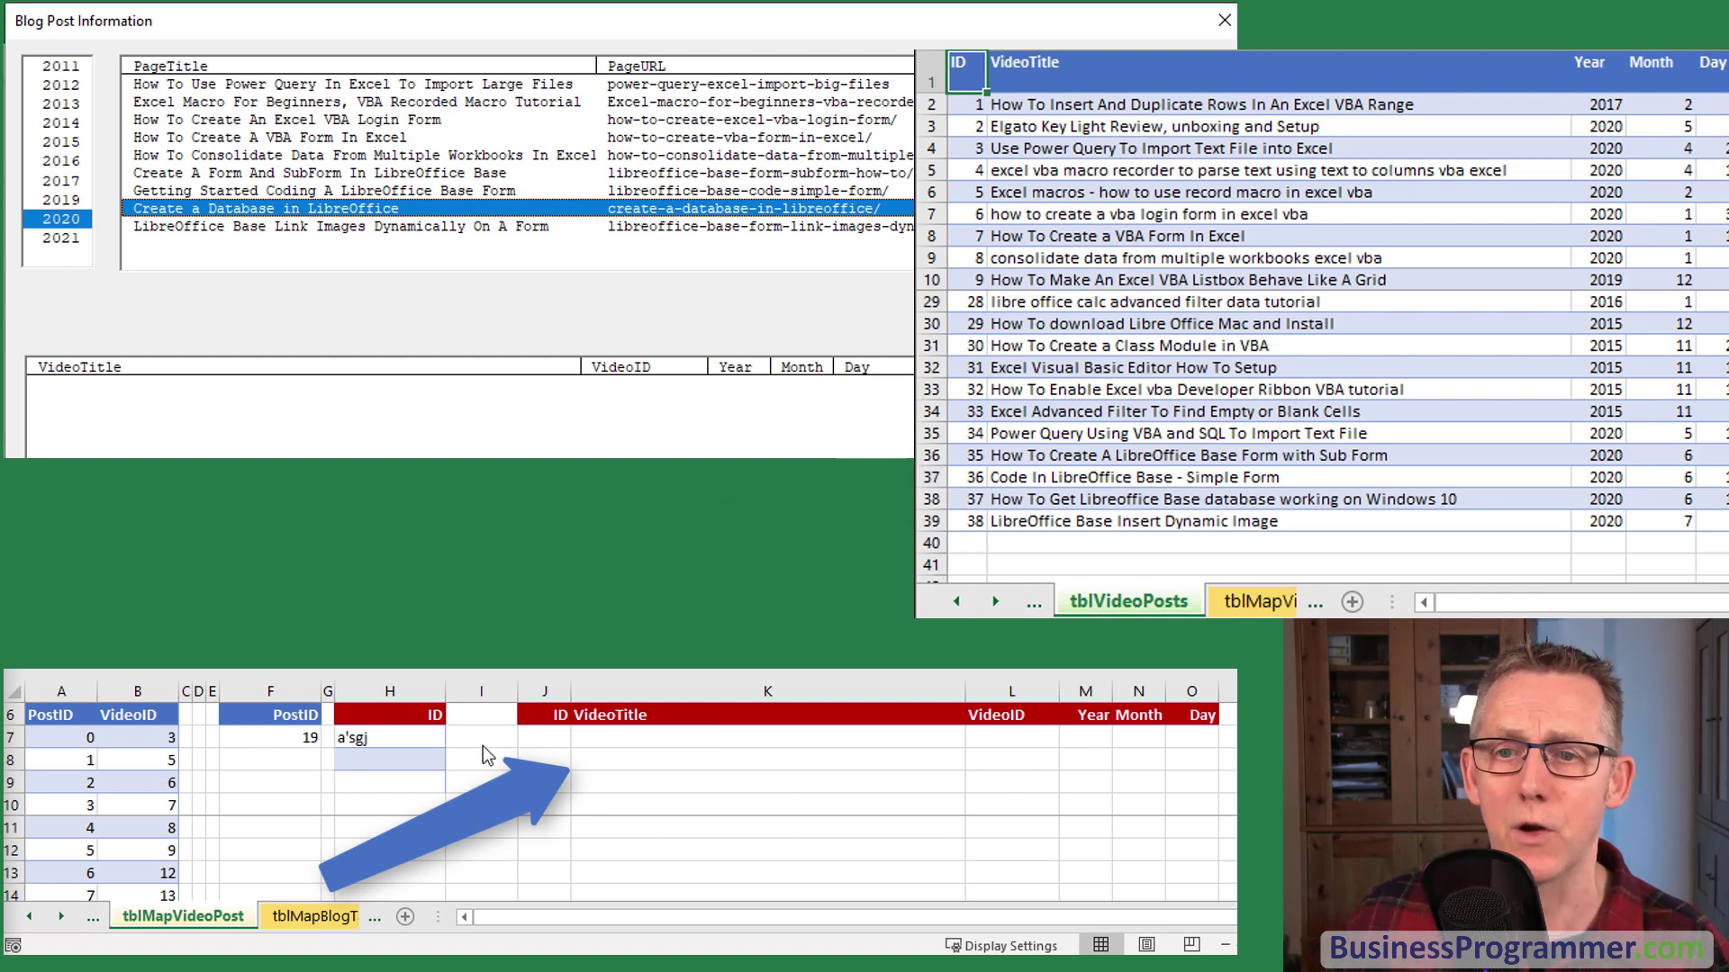
Select the LibreOffice Base Link Images post and highlight its video IDs 35, 36, 38 on the sheet
{"action": "left_click", "coordinate": [417, 735]}
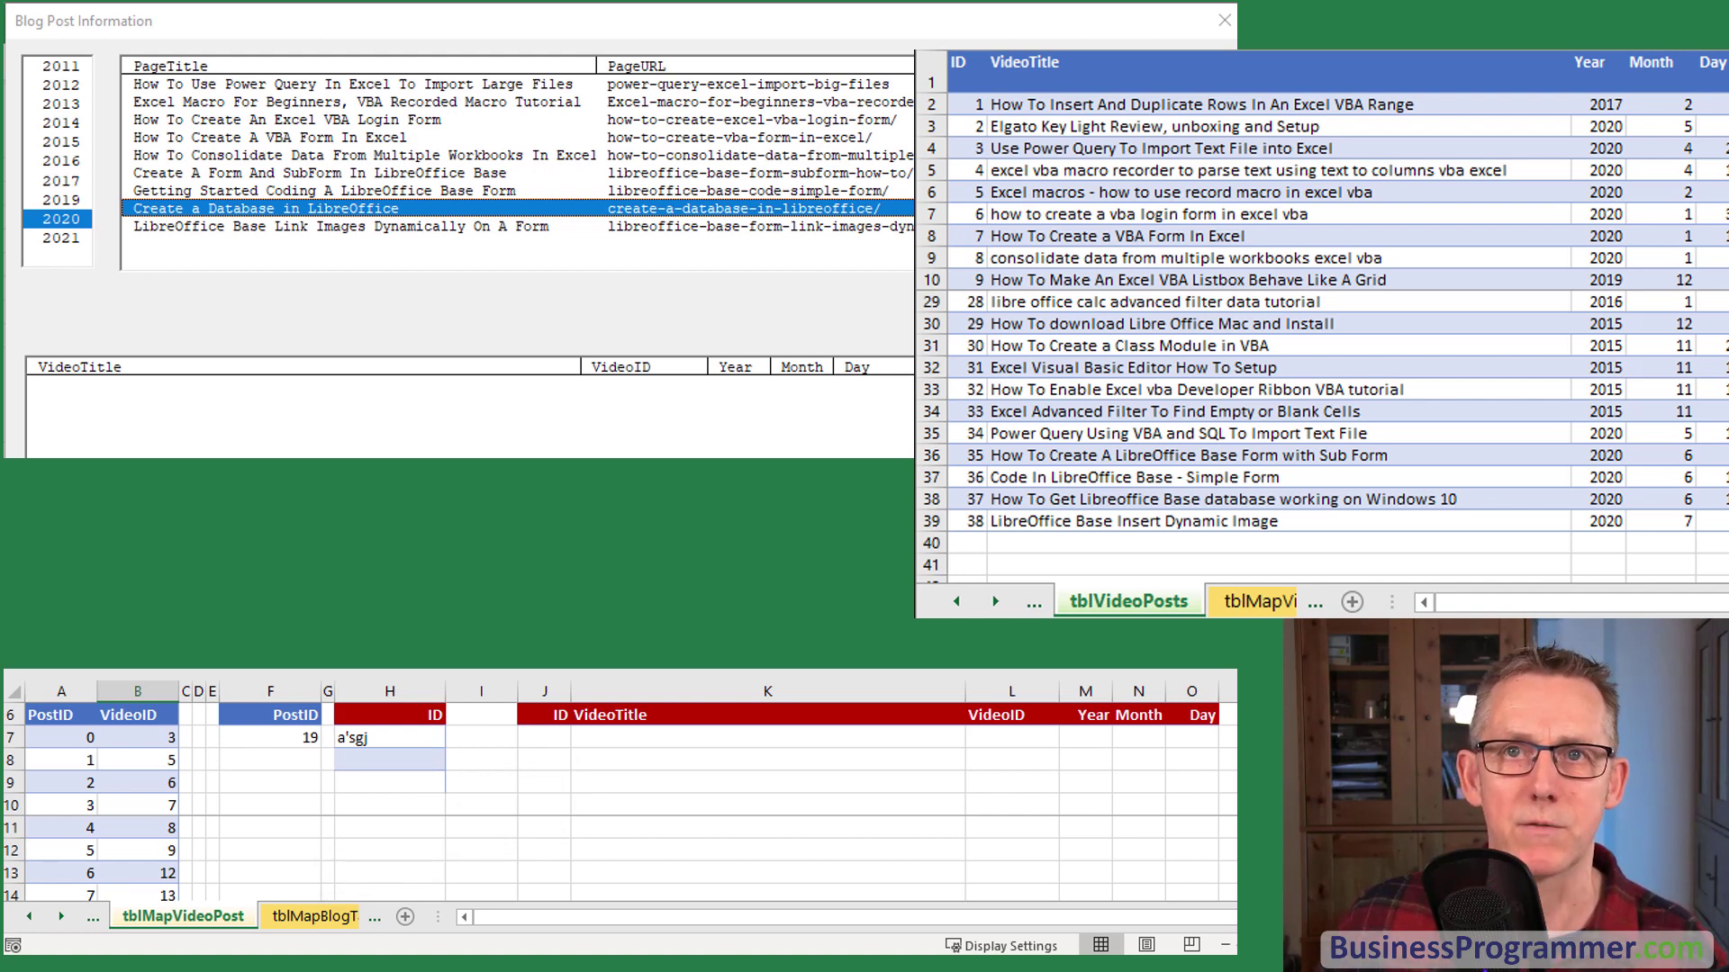
{"action": "left_click", "coordinate": [280, 228]}
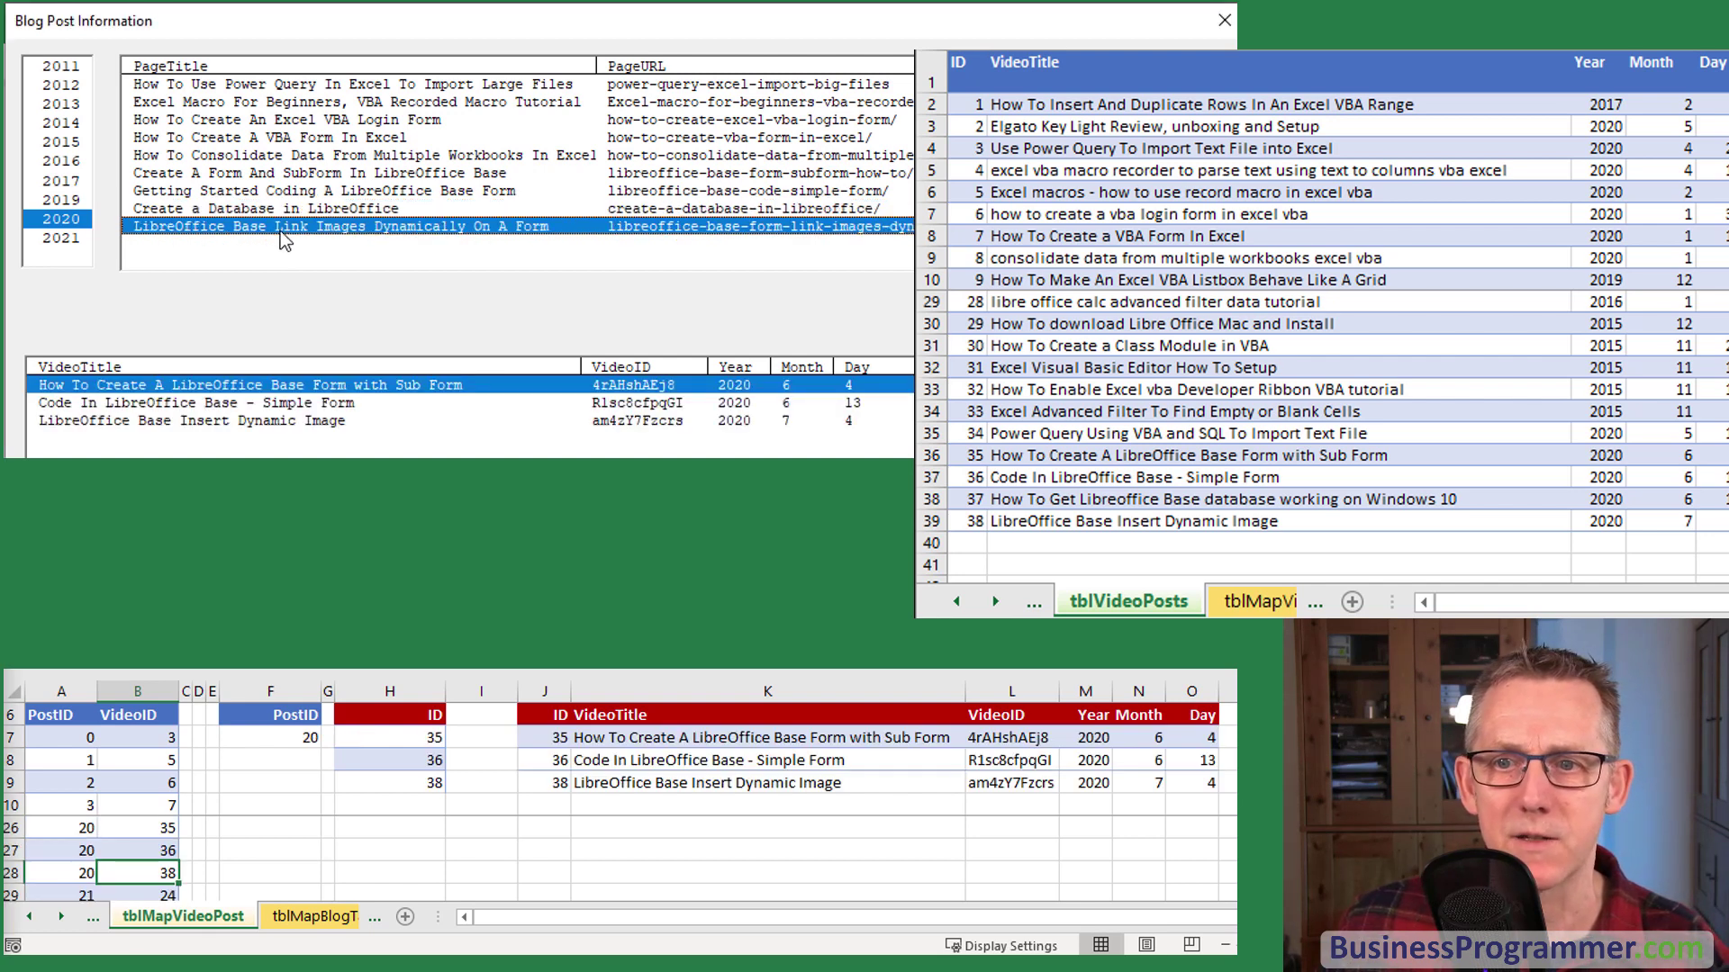
{"action": "left_click", "coordinate": [419, 760]}
{"action": "left_click_drag", "start_coordinate": [423, 736], "coordinate": [423, 780]}
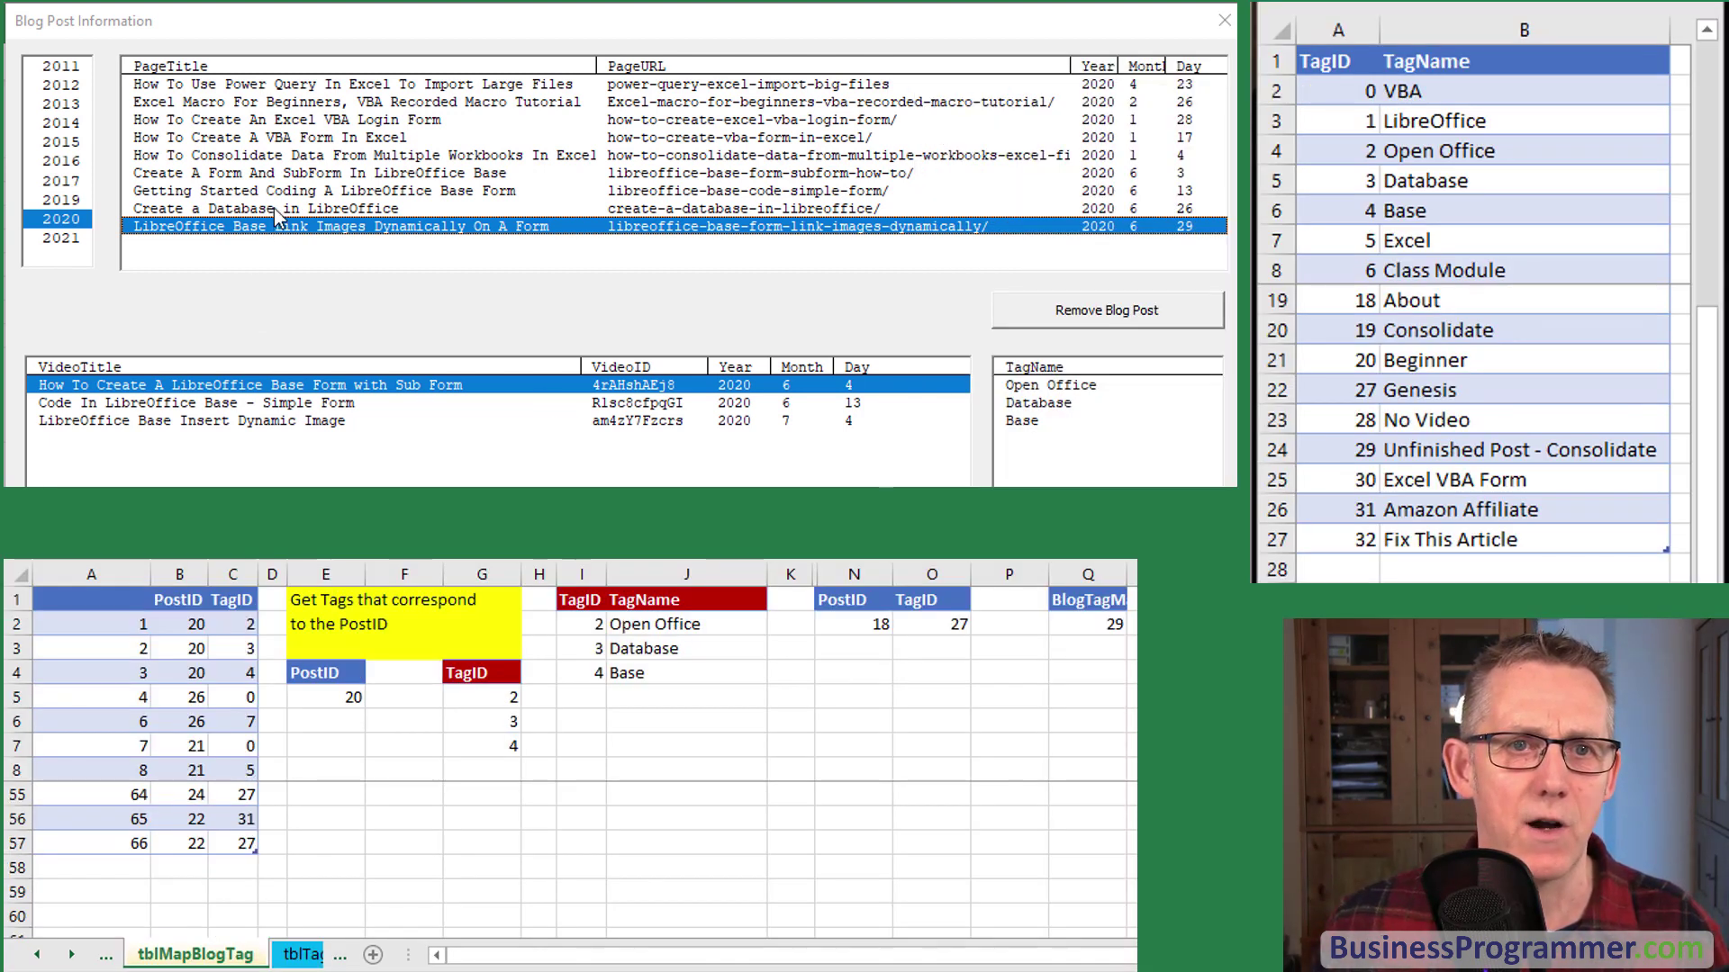
{"action": "left_click", "coordinate": [276, 209]}
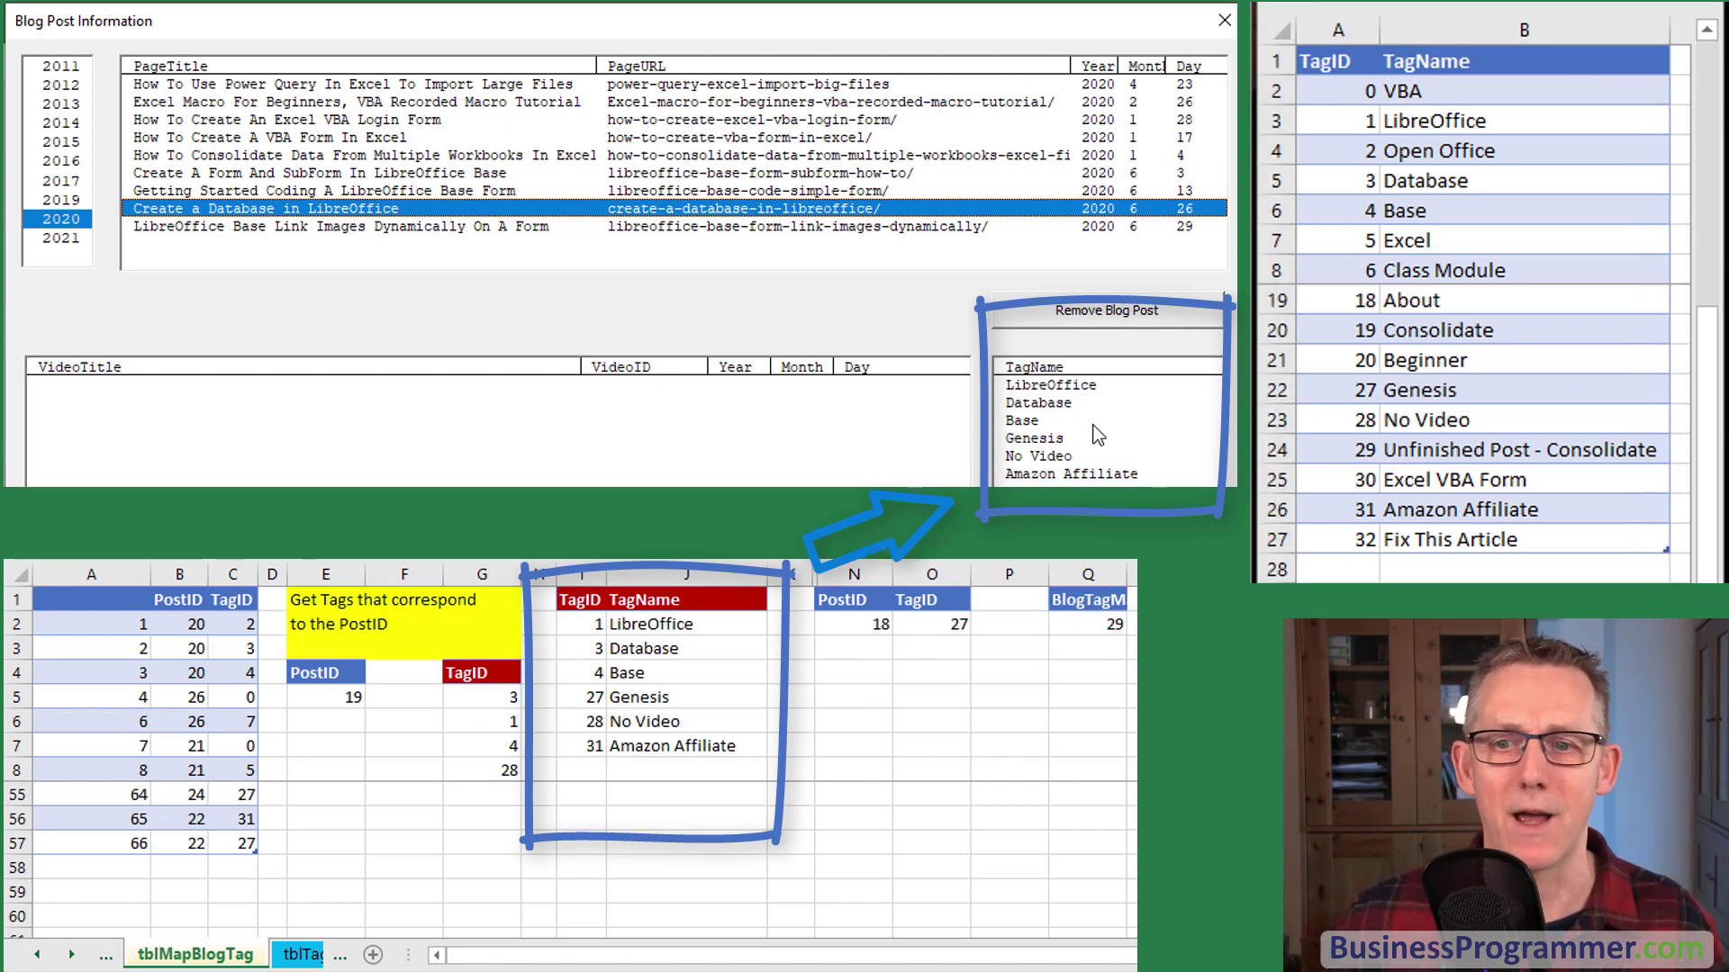
{"action": "left_click", "coordinate": [360, 224]}
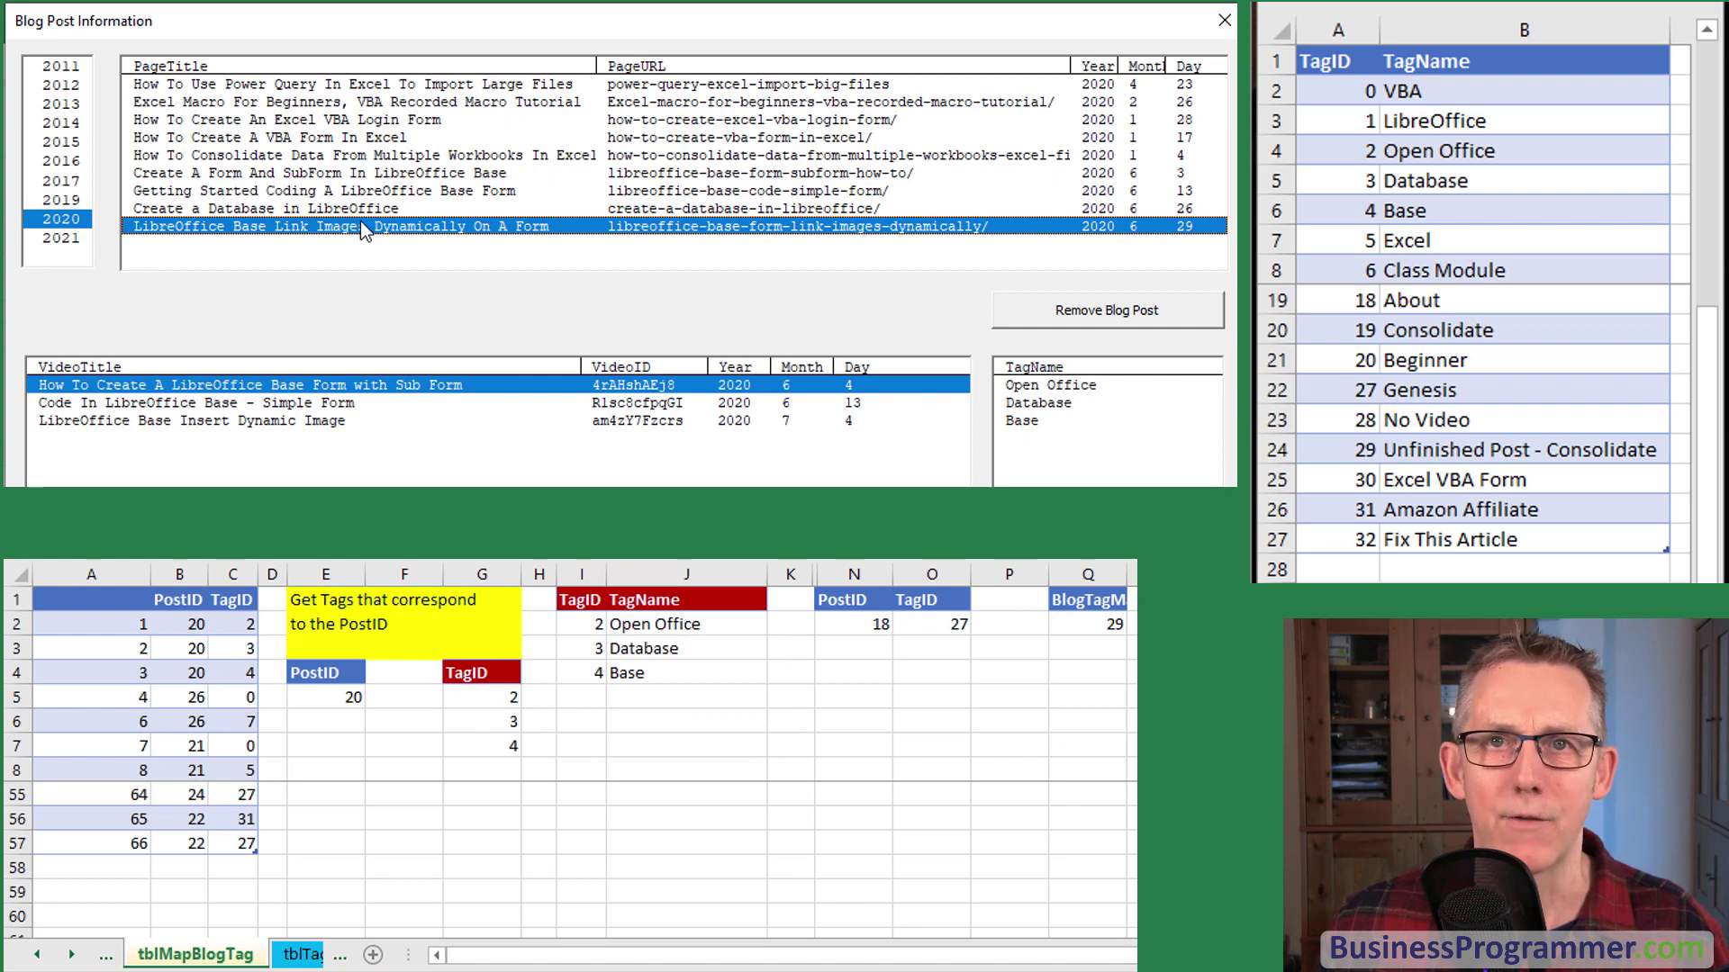
{"action": "left_click", "coordinate": [360, 213]}
{"action": "left_click", "coordinate": [359, 222]}
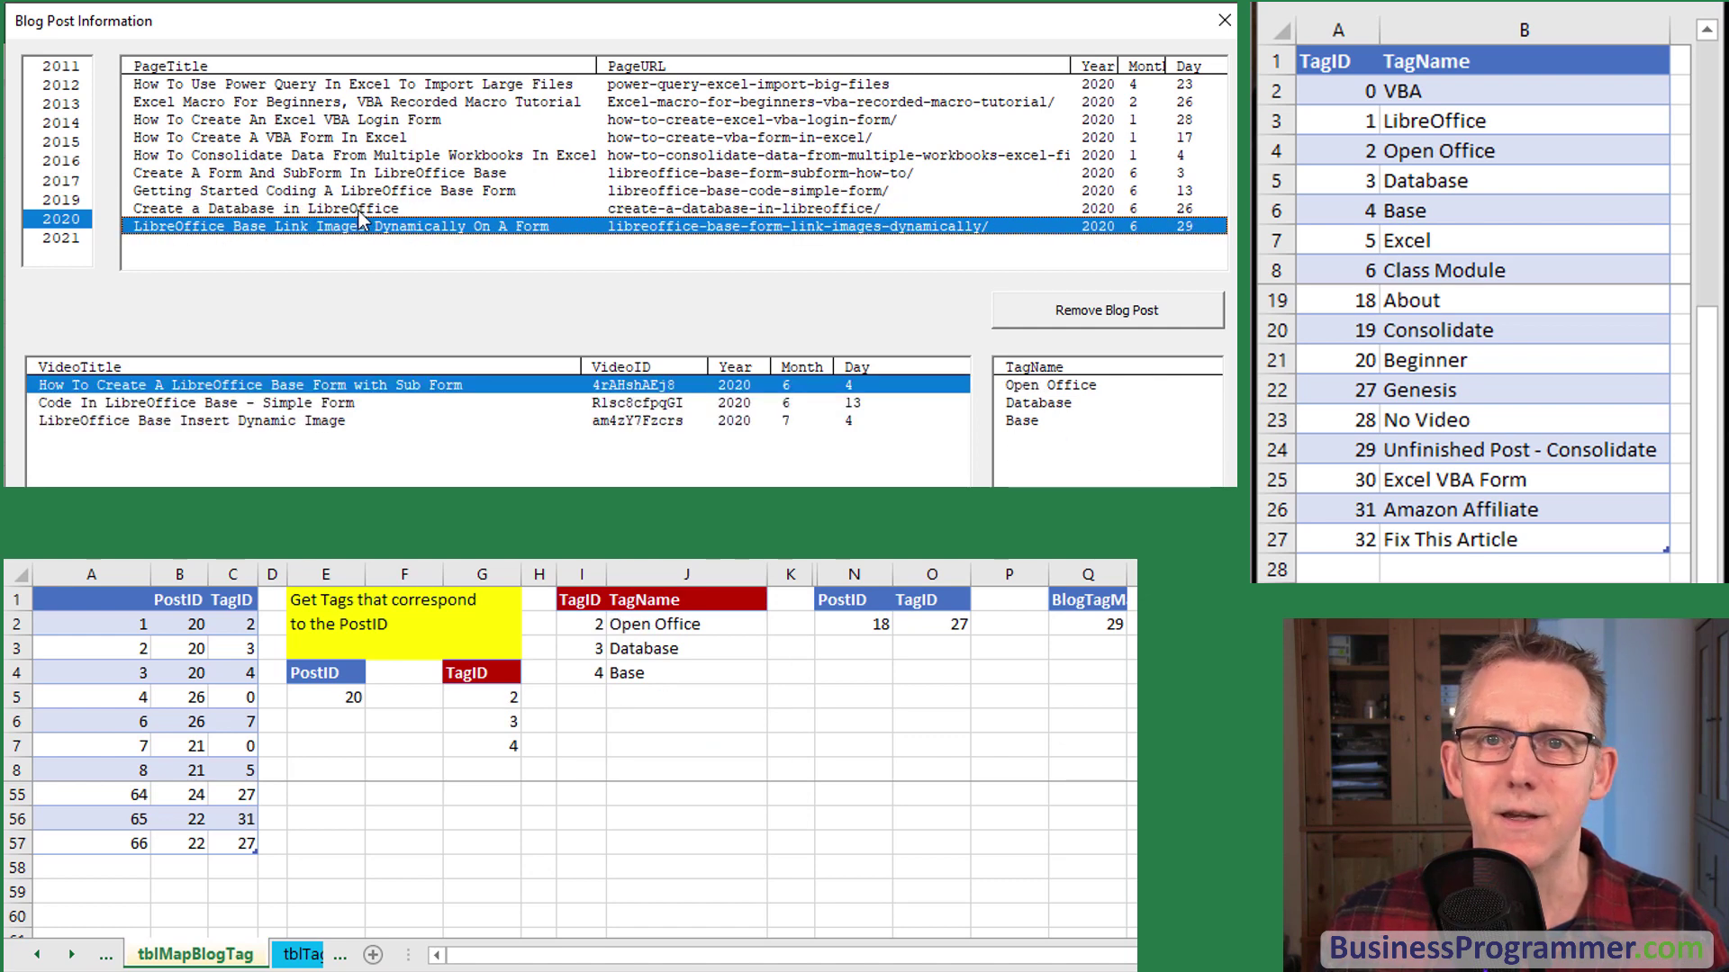
{"action": "left_click", "coordinate": [359, 209]}
{"action": "left_click", "coordinate": [359, 223]}
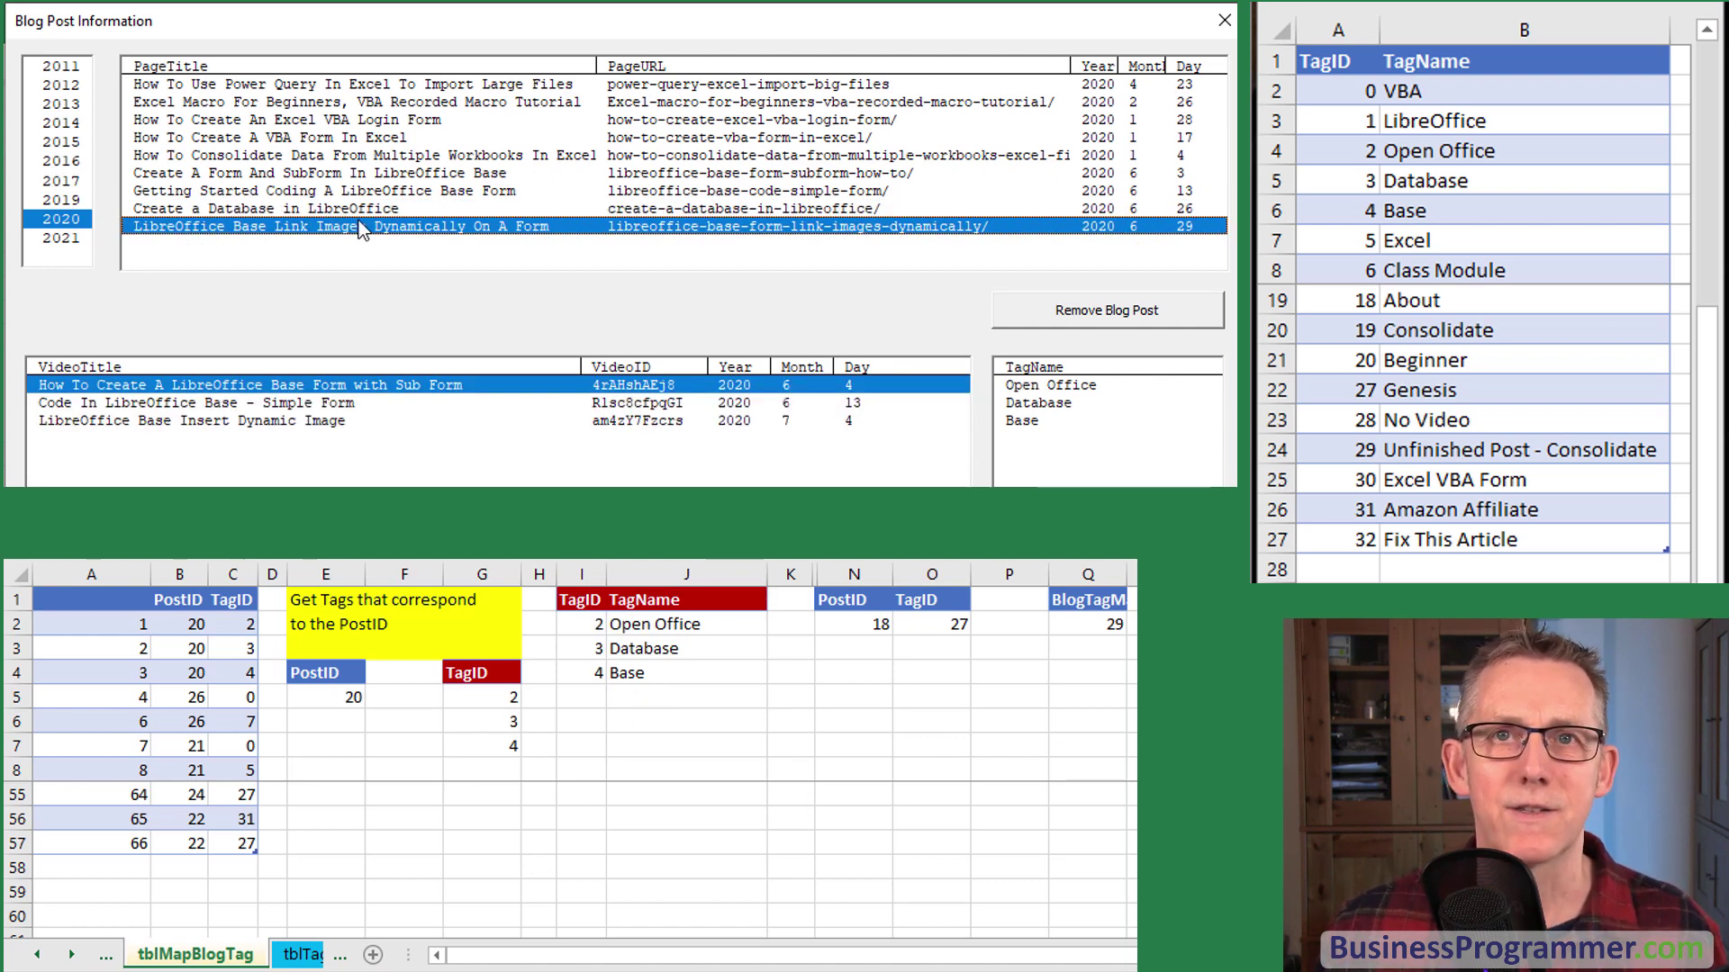